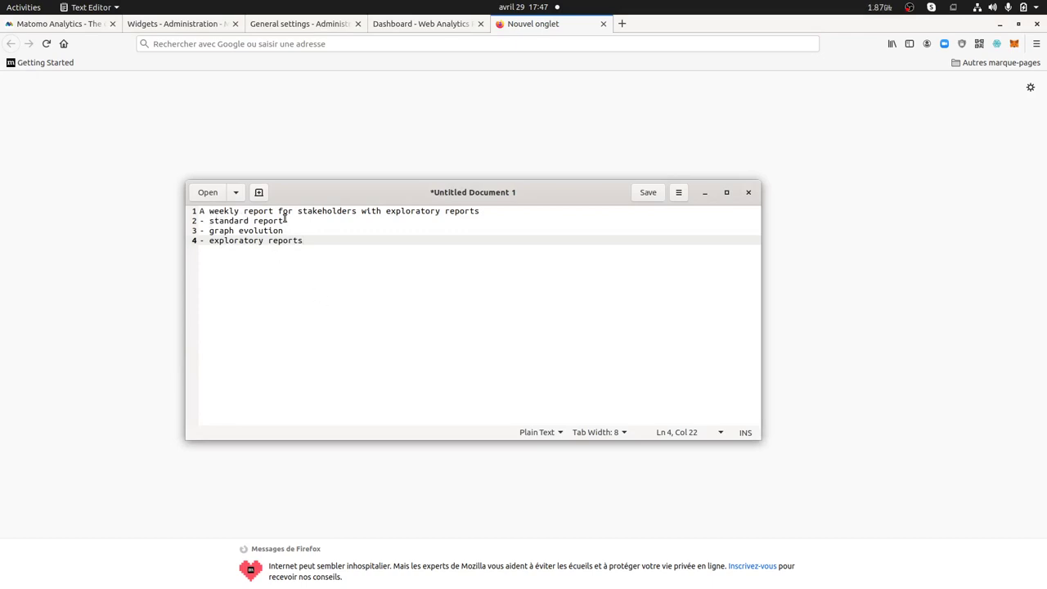
Append ' / visualization' after 'graph evolution' on the note's third line.
{"action": "left_click_drag", "start_coordinate": [298, 212], "coordinate": [354, 212]}
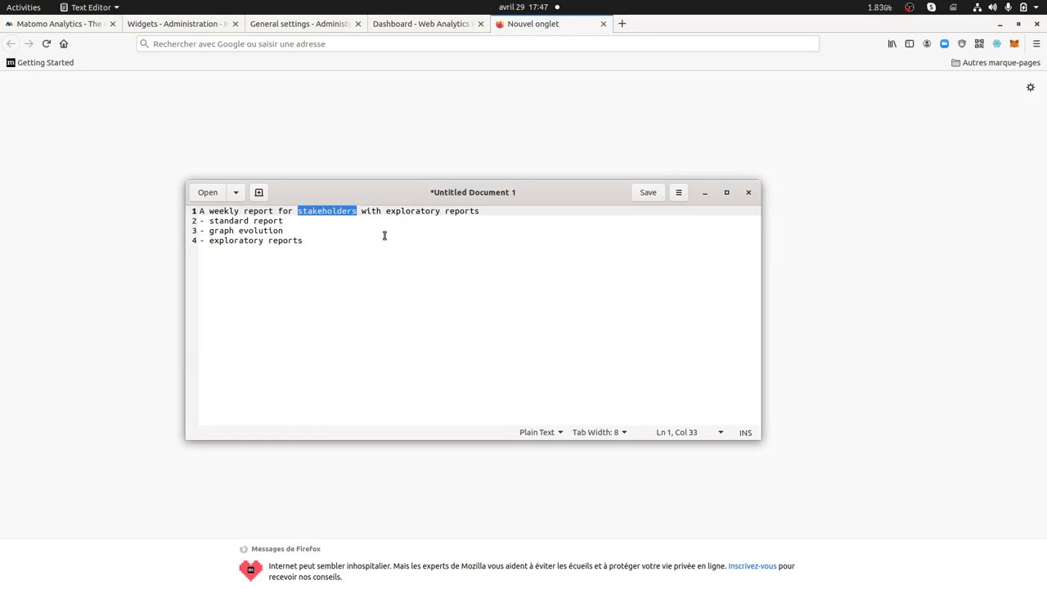
{"action": "left_click", "coordinate": [283, 230]}
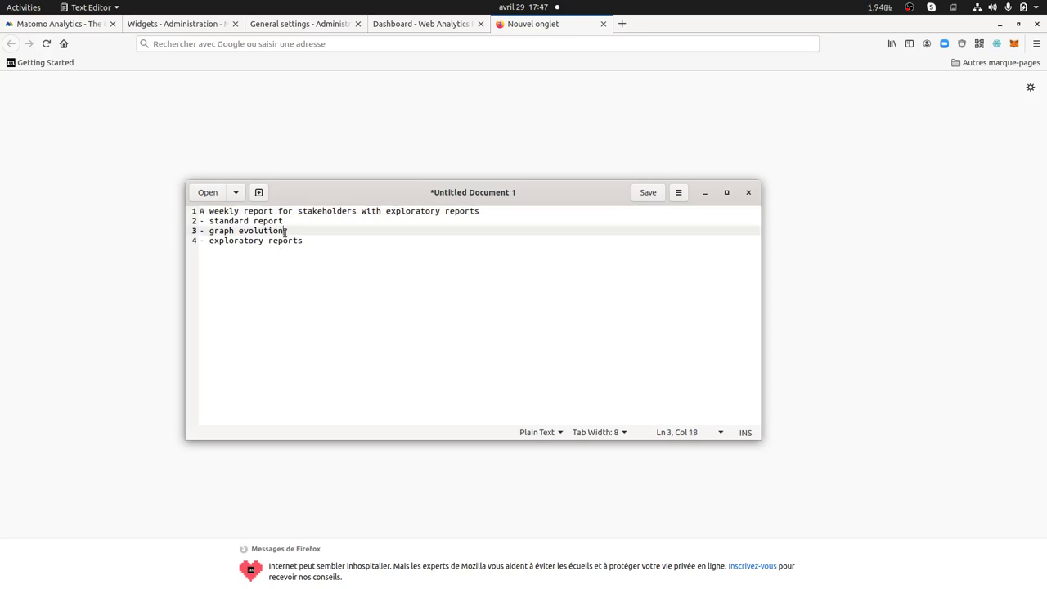
{"action": "type", "text": "/ visualization"}
{"action": "left_click_drag", "start_coordinate": [319, 240], "coordinate": [210, 241]}
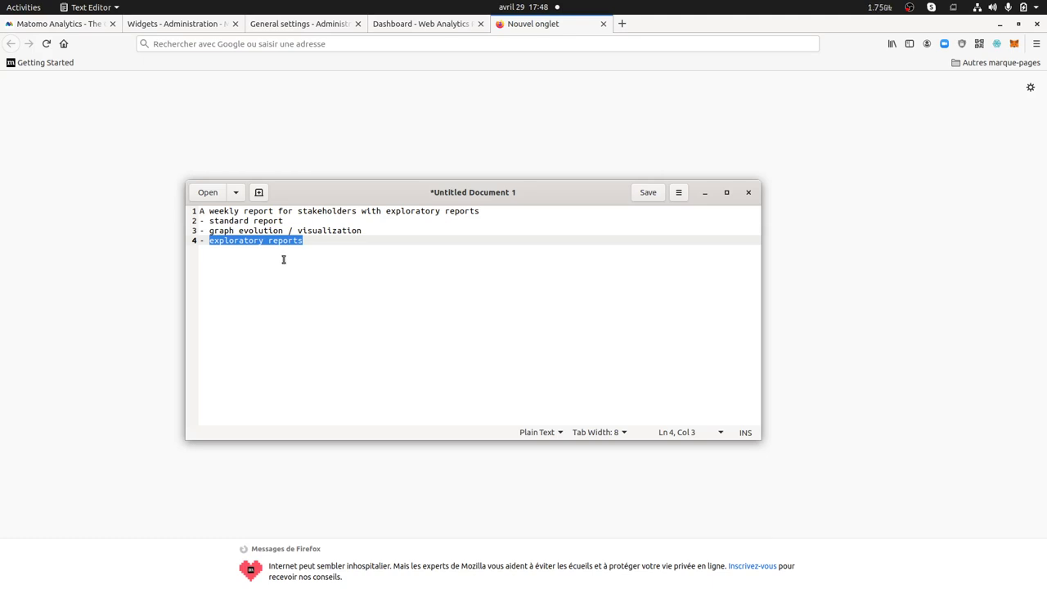
Go to Personal > Email Reports in Matomo's general settings and start a new scheduled report.
{"action": "left_click", "coordinate": [359, 138]}
{"action": "left_click", "coordinate": [305, 23]}
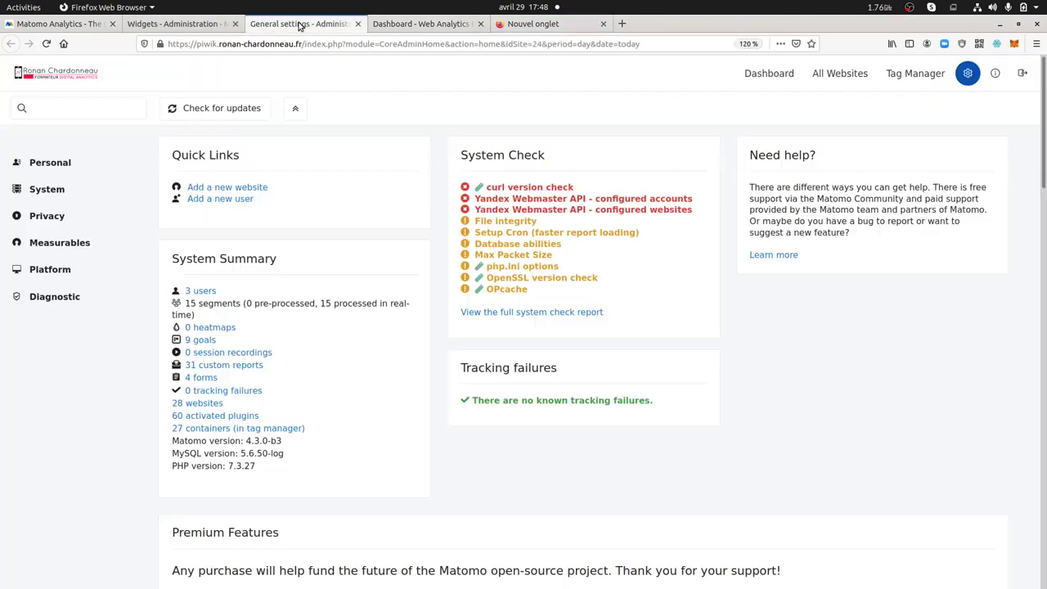
{"action": "left_click", "coordinate": [92, 168]}
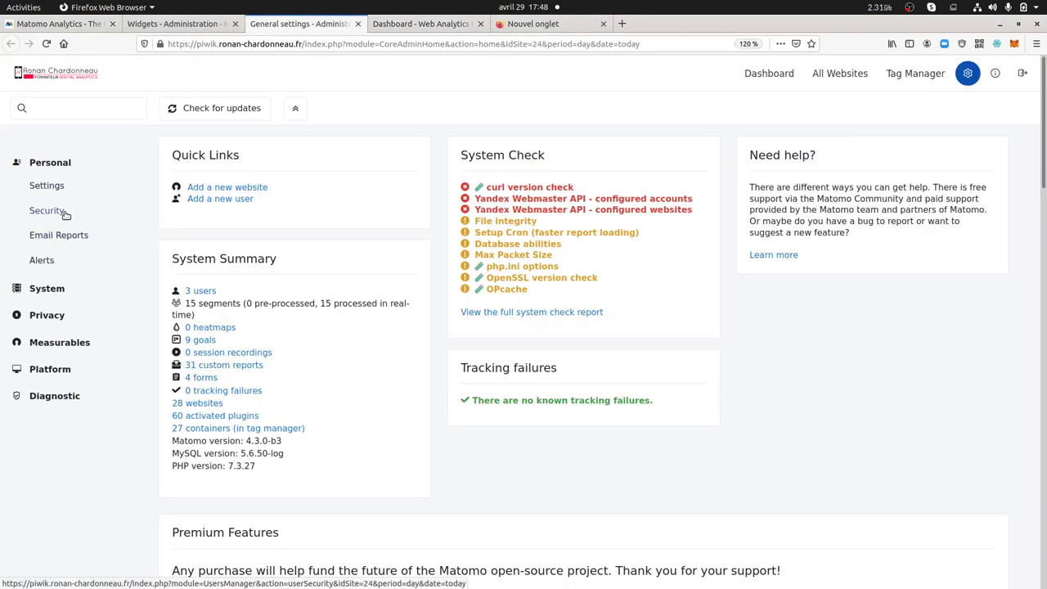
{"action": "left_click", "coordinate": [47, 235]}
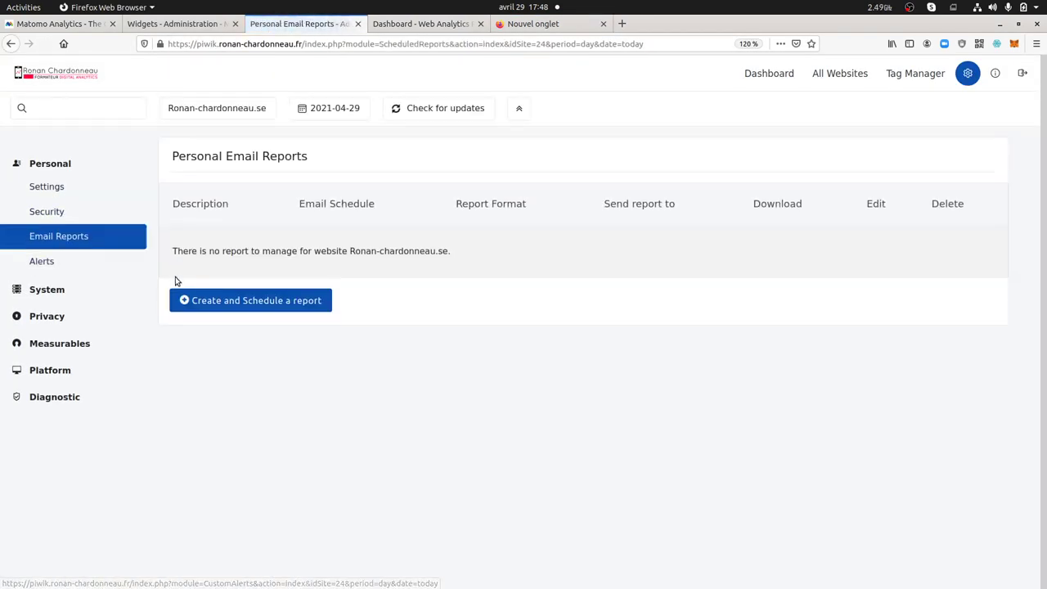
{"action": "left_click", "coordinate": [218, 302]}
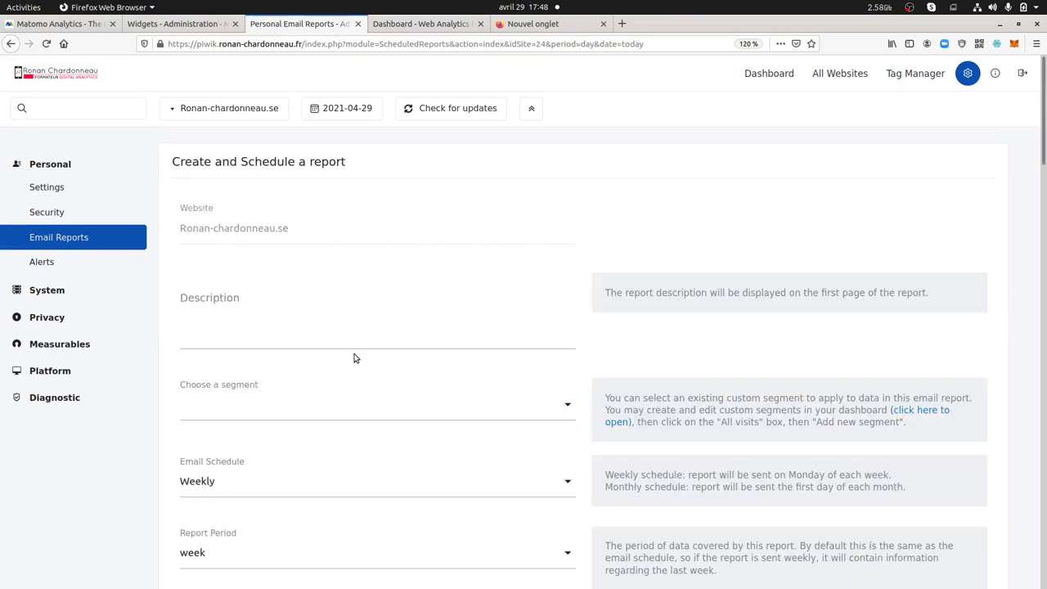
Tick and then untick the All Channels and Combined keywords reports, leaving the form blank.
{"action": "scroll", "coordinate": [356, 358], "scroll_direction": "down", "scroll_amount": 5}
{"action": "scroll", "coordinate": [356, 358], "scroll_direction": "down", "scroll_amount": 10}
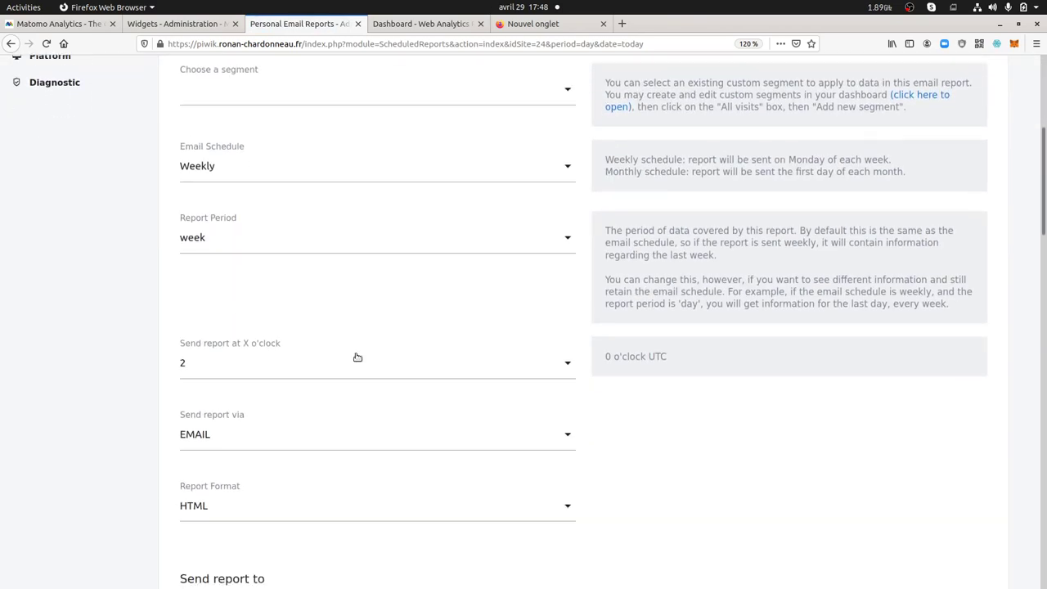
{"action": "scroll", "coordinate": [356, 358], "scroll_direction": "down", "scroll_amount": 4}
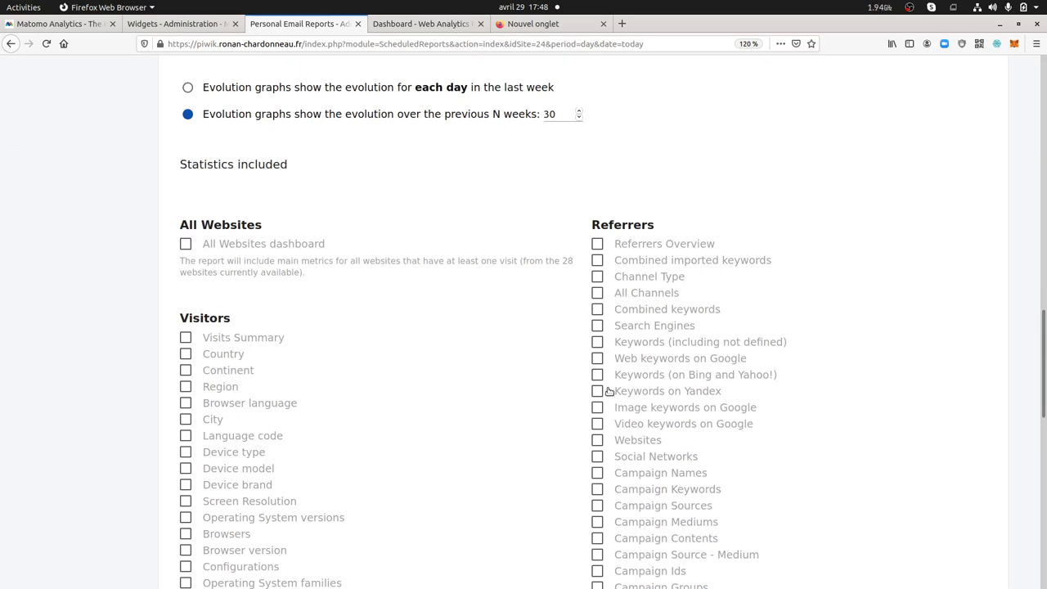
{"action": "left_click", "coordinate": [599, 294]}
{"action": "left_click", "coordinate": [598, 312]}
{"action": "left_click", "coordinate": [597, 309]}
{"action": "left_click", "coordinate": [597, 293]}
{"action": "scroll", "coordinate": [565, 365], "scroll_direction": "up", "scroll_amount": 3}
{"action": "scroll", "coordinate": [564, 368], "scroll_direction": "up", "scroll_amount": 5}
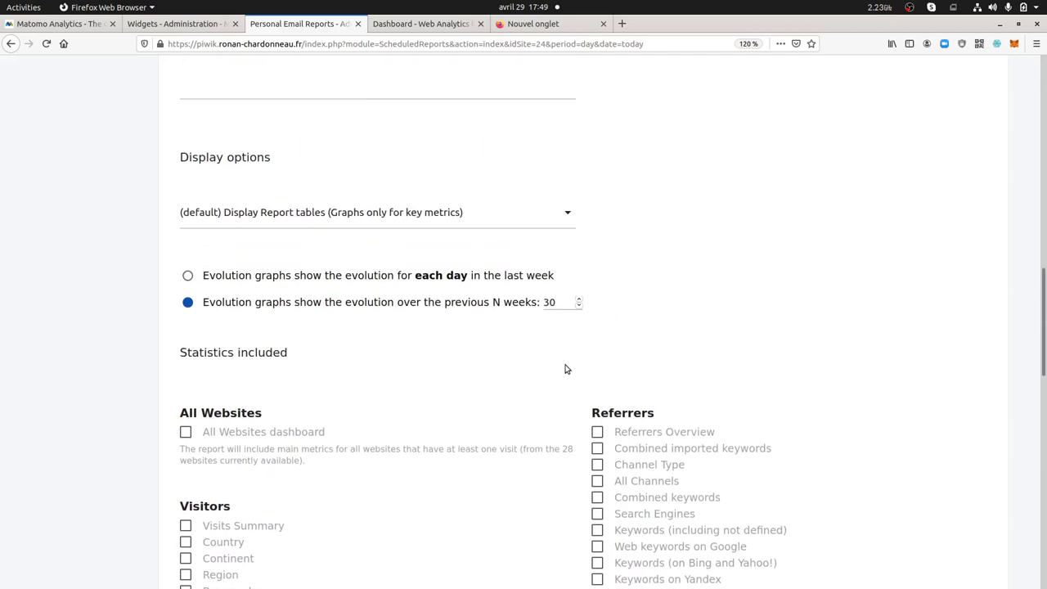
{"action": "scroll", "coordinate": [565, 367], "scroll_direction": "up", "scroll_amount": 16}
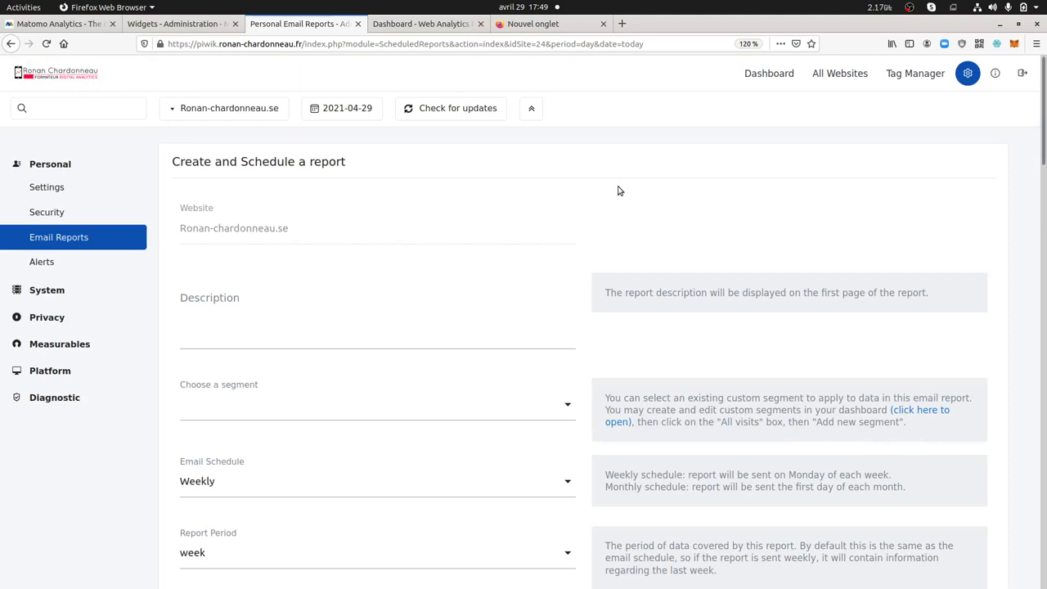
Switch the Matomo dashboard to the .se website.
{"action": "left_click", "coordinate": [765, 85]}
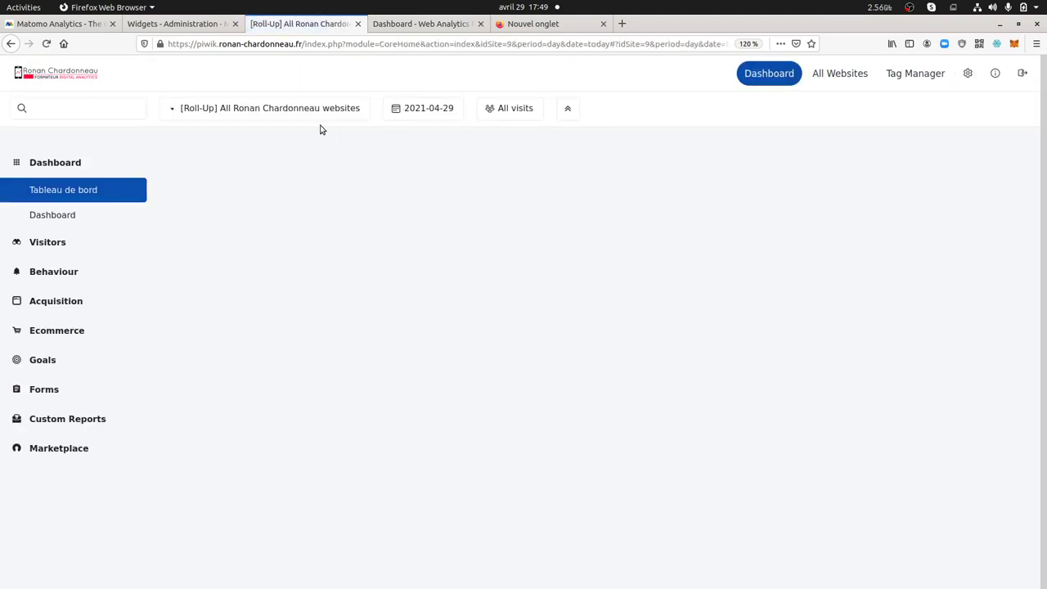
{"action": "left_click", "coordinate": [319, 113]}
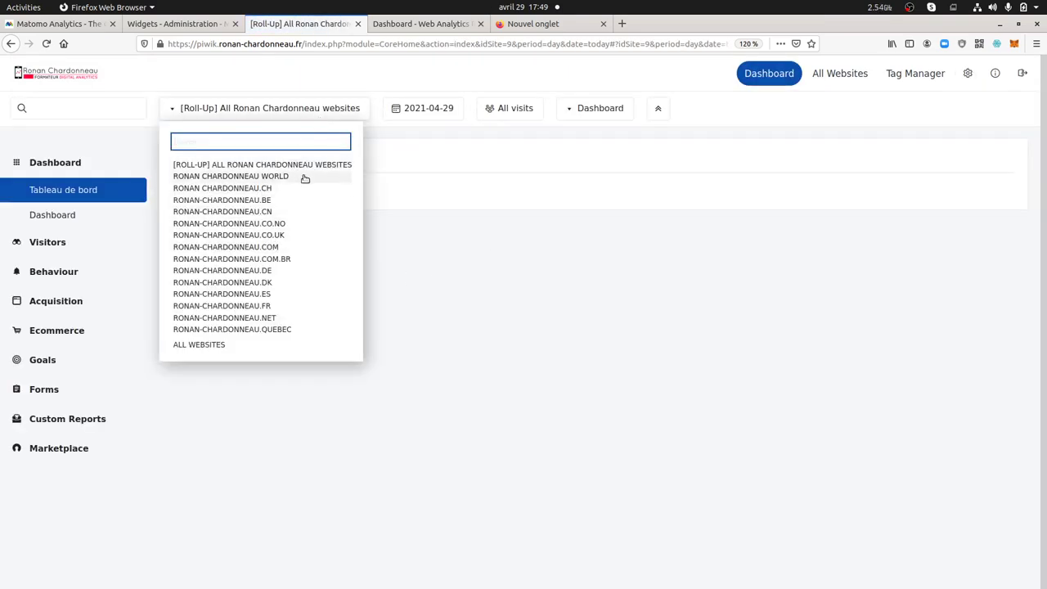
{"action": "type", "text": "se"}
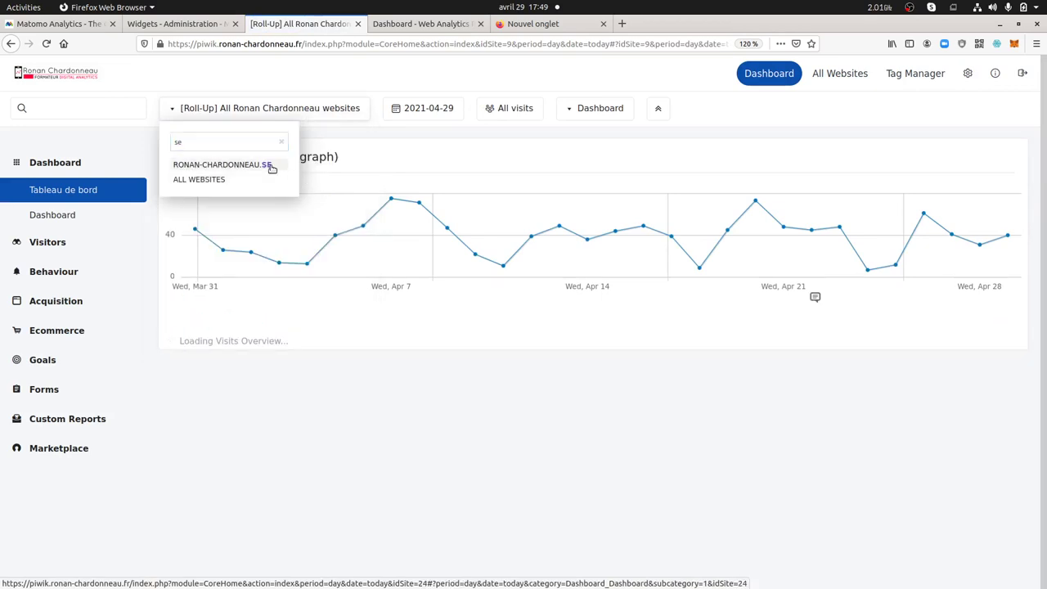
{"action": "left_click", "coordinate": [270, 166]}
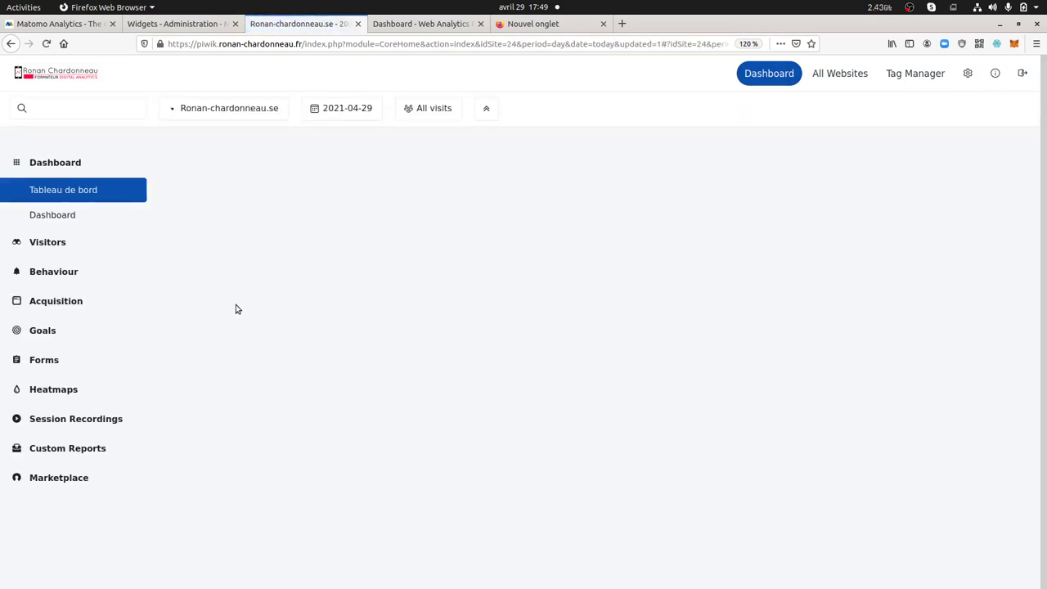
Show the .se site's Dashboard widgets, including Device type and Visits per local time.
{"action": "left_click", "coordinate": [109, 217]}
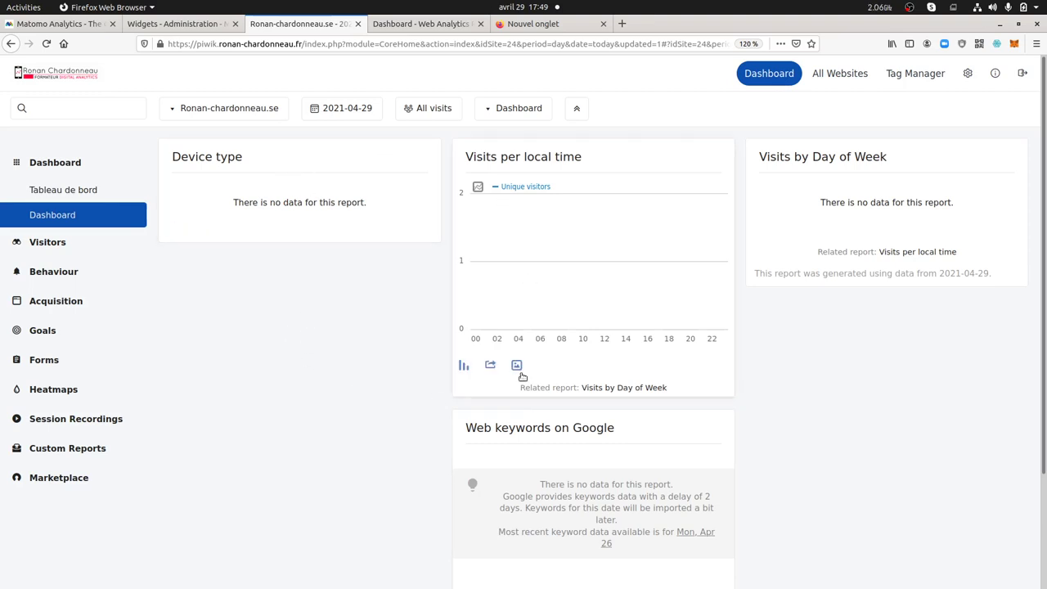
{"action": "mouse_move", "coordinate": [727, 313]}
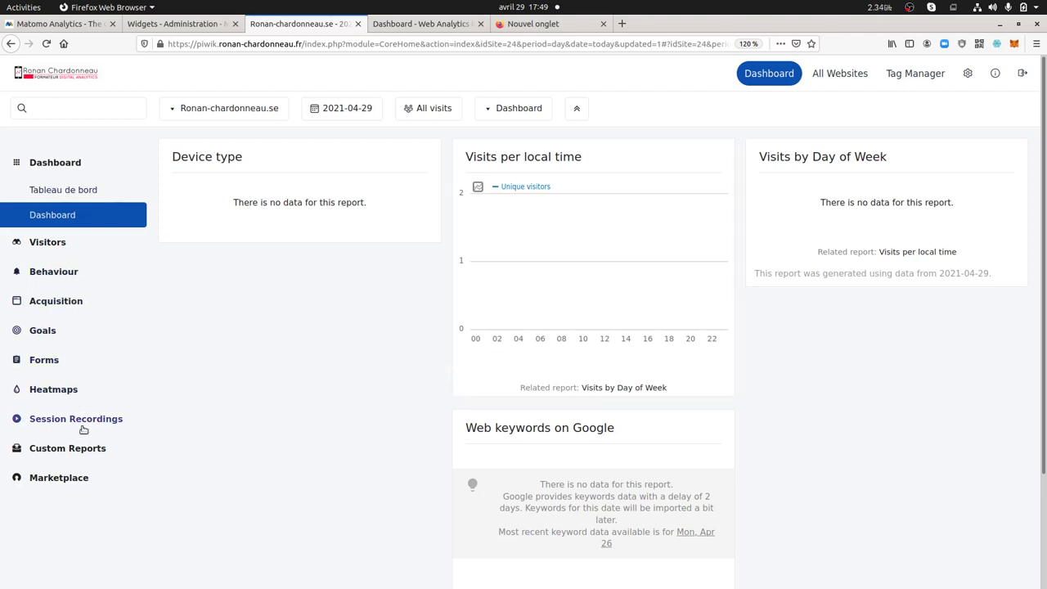
{"action": "left_click", "coordinate": [84, 449]}
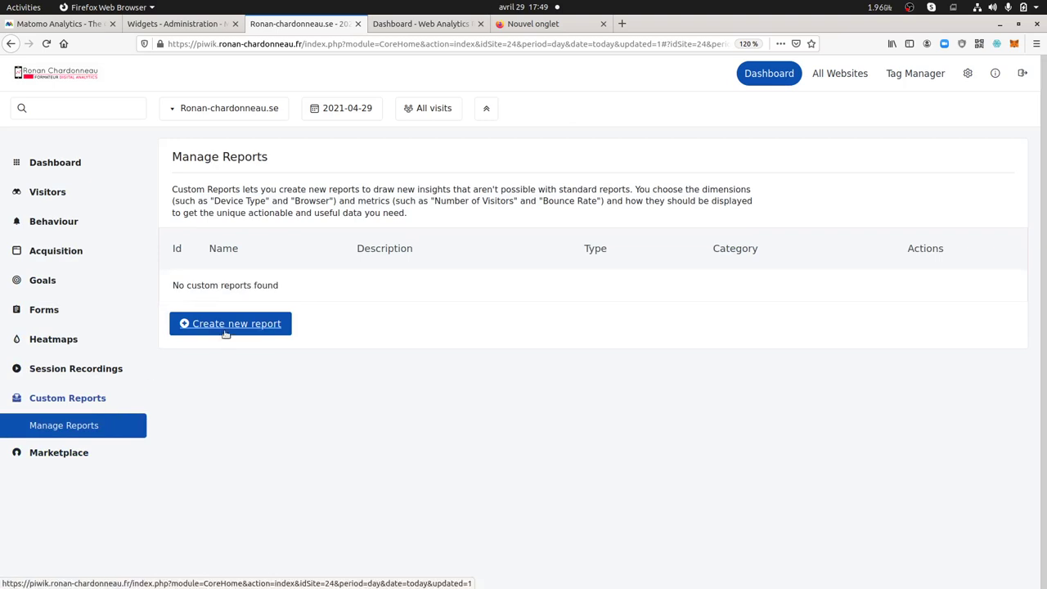
Start a new custom report named 'Which entry pages people are coming from'.
{"action": "left_click", "coordinate": [225, 325]}
{"action": "left_click", "coordinate": [265, 214]}
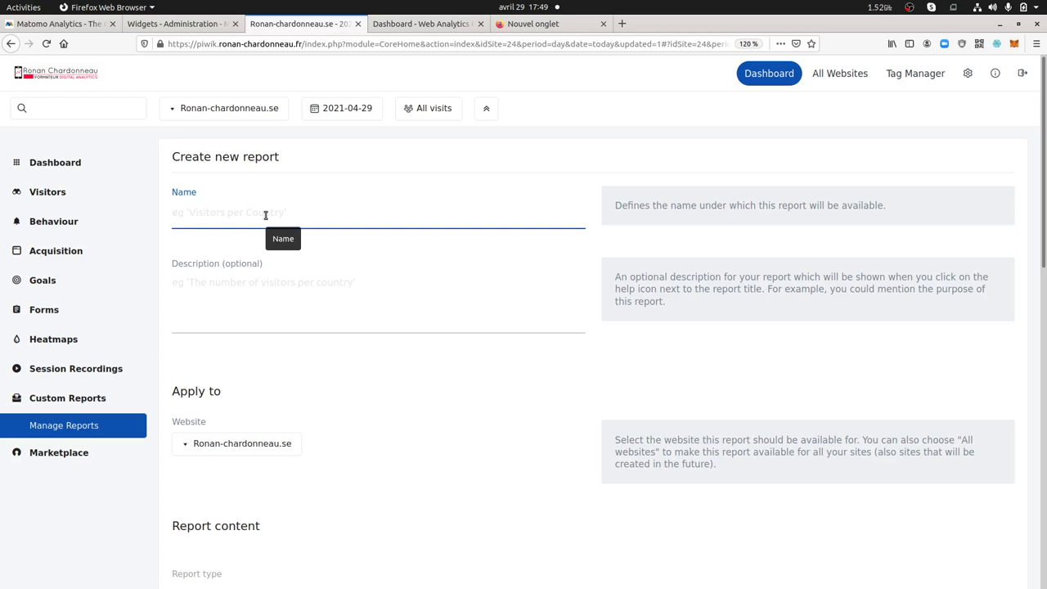
{"action": "type", "text": "Which page"}
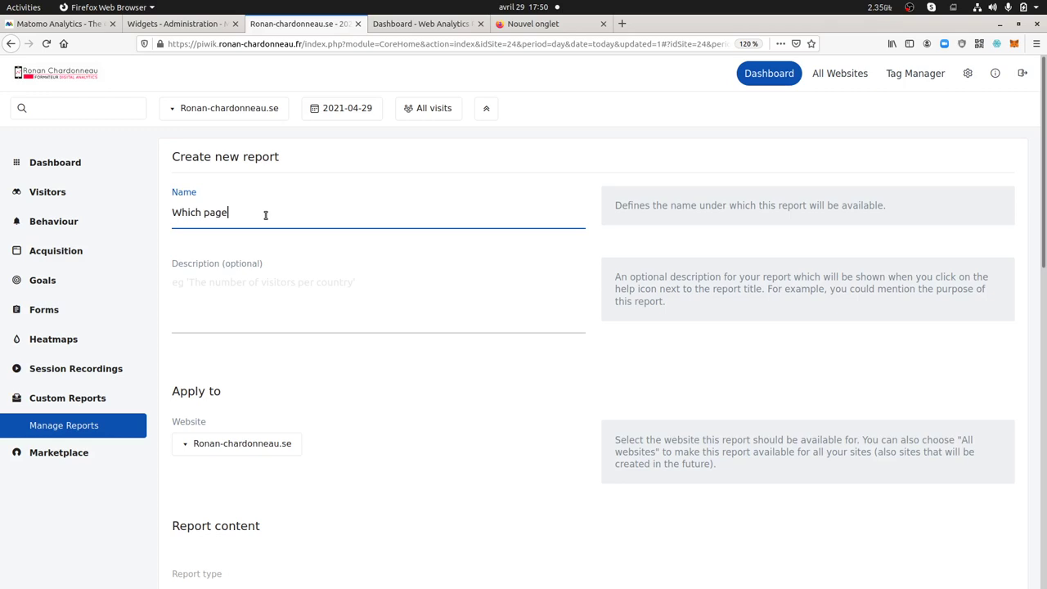
{"action": "key", "text": "BackSpace"}
{"action": "key", "text": "BackSpace"}
{"action": "key", "text": "BackSpace"}
{"action": "key", "text": "BackSpace"}
{"action": "type", "text": "entry pages people are coming from"}
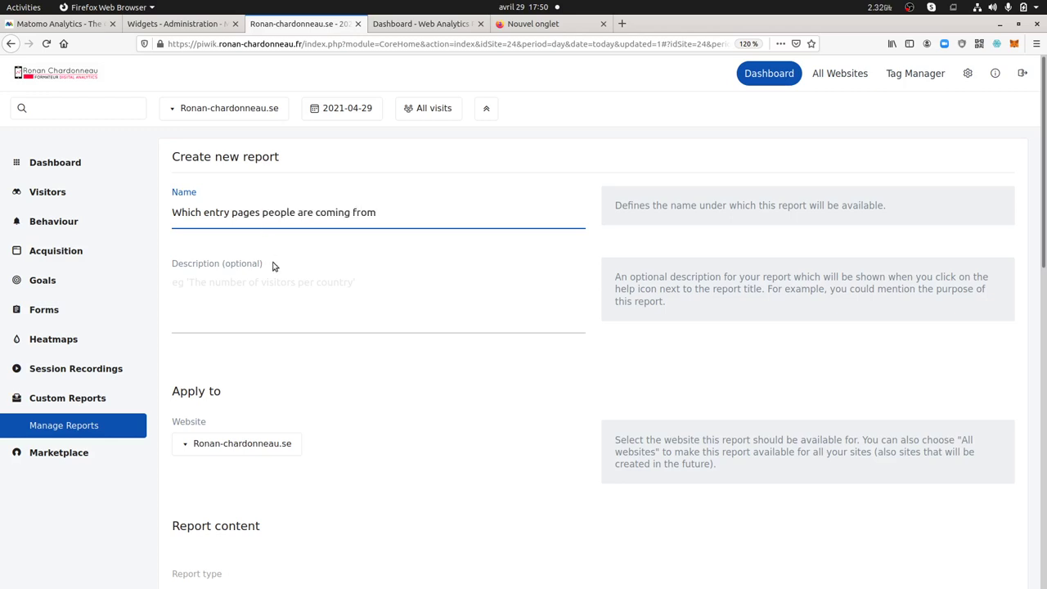
Add Channel Type and Entry Page URL as the report's dimensions.
{"action": "scroll", "coordinate": [311, 321], "scroll_direction": "down", "scroll_amount": 5}
{"action": "scroll", "coordinate": [312, 320], "scroll_direction": "down", "scroll_amount": 4}
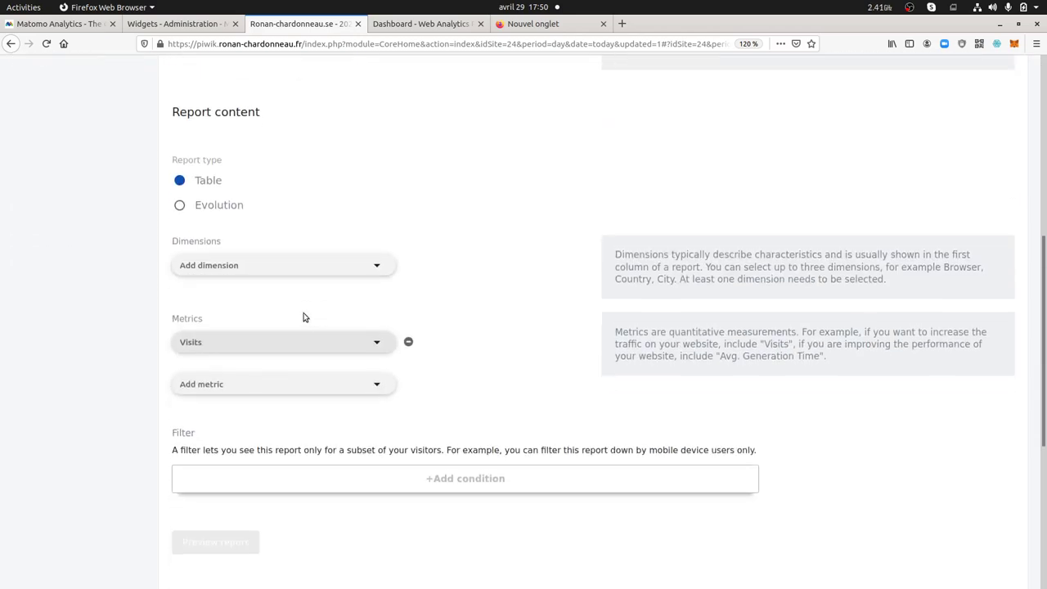
{"action": "left_click", "coordinate": [278, 262]}
{"action": "type", "text": "channe"}
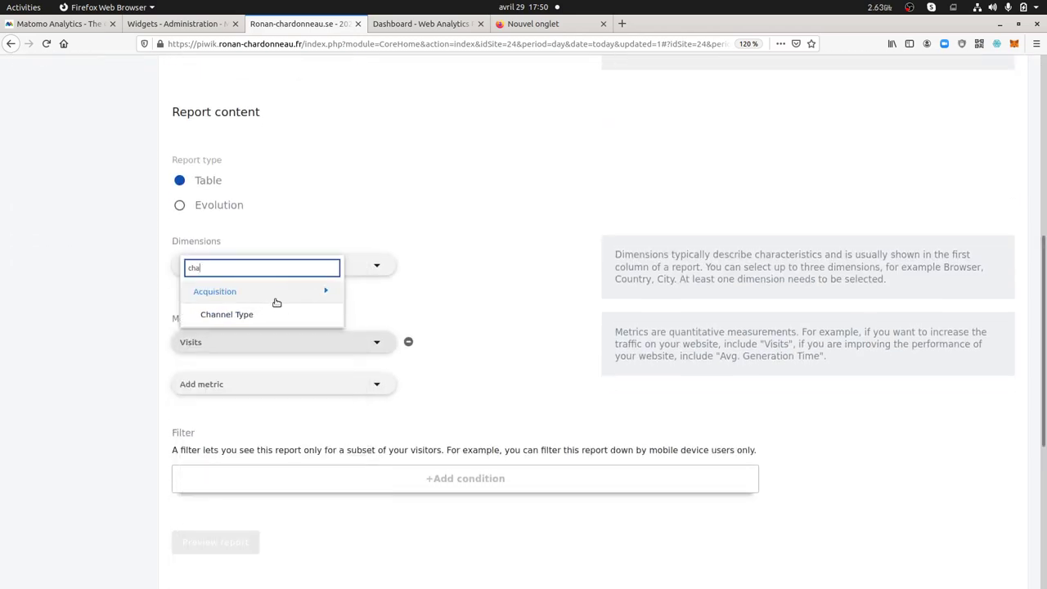
{"action": "left_click", "coordinate": [256, 322]}
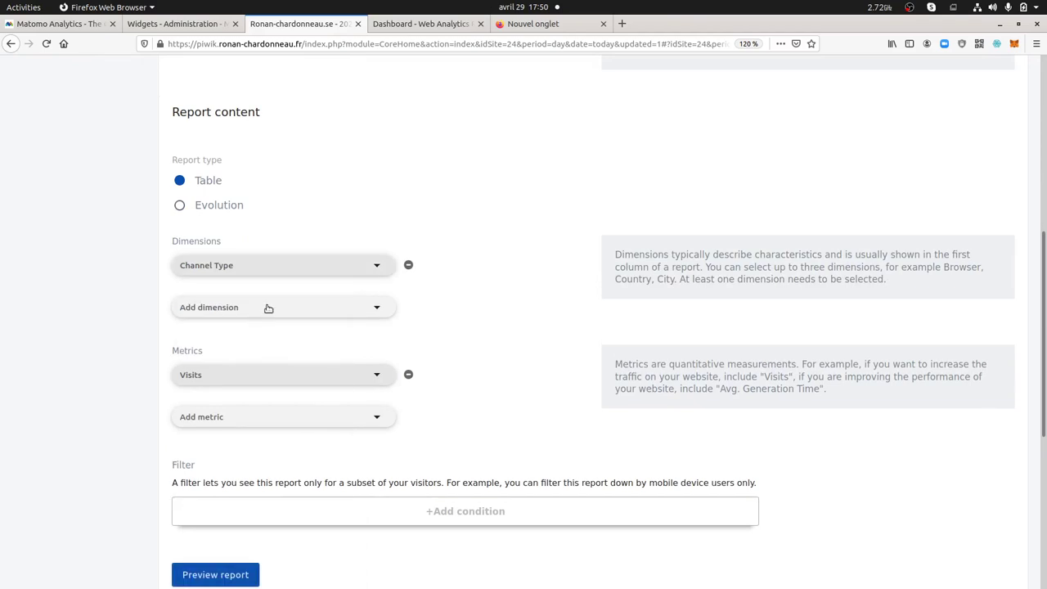
{"action": "left_click", "coordinate": [267, 307]}
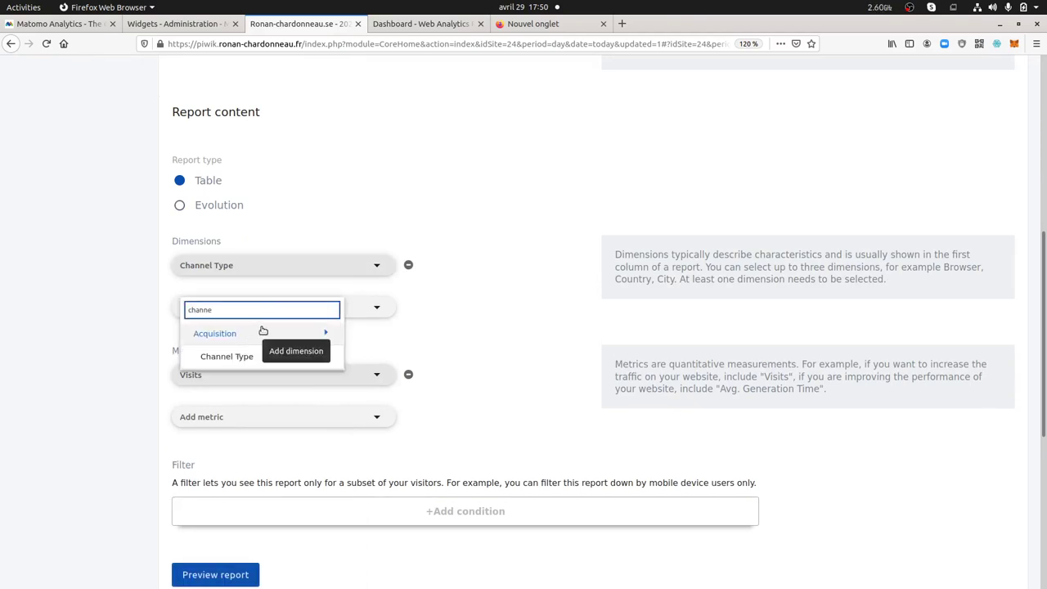
{"action": "key", "text": "ctrl+a"}
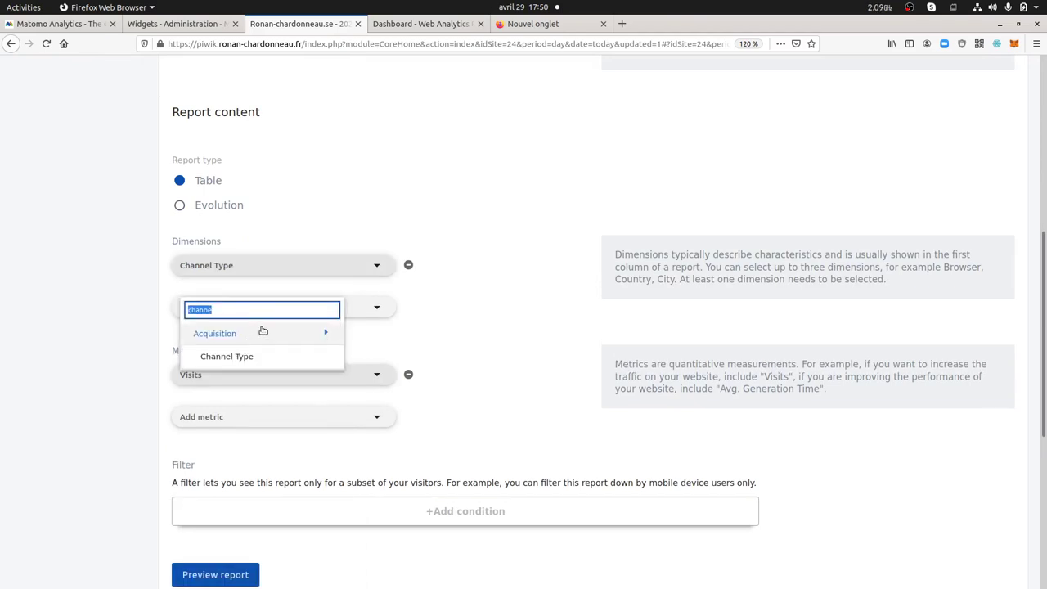
{"action": "type", "text": "entr"}
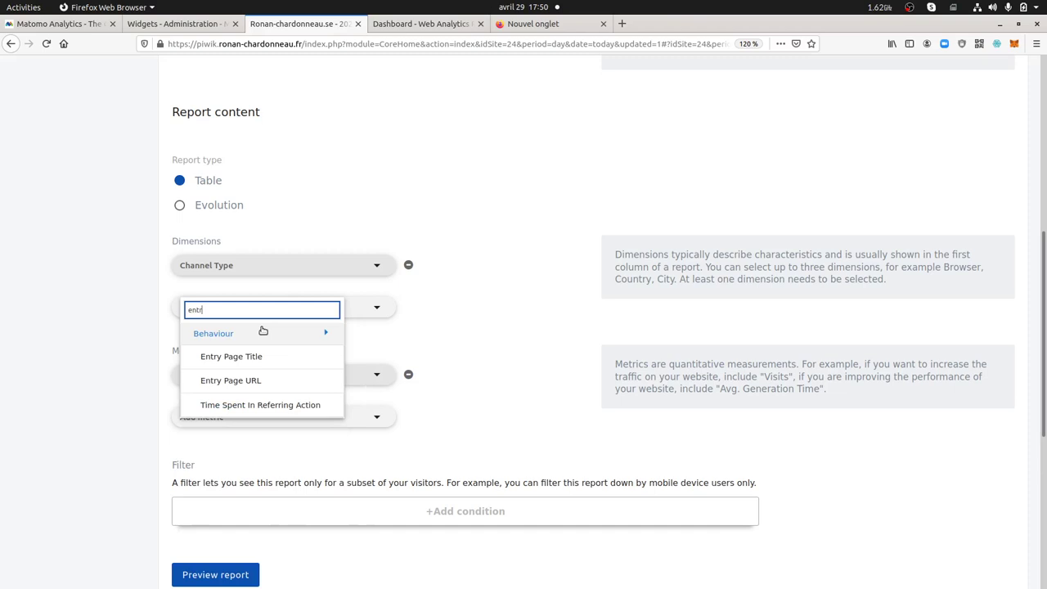
{"action": "left_click", "coordinate": [238, 380]}
Leave the subcategory empty and create the custom report.
{"action": "scroll", "coordinate": [336, 384], "scroll_direction": "down", "scroll_amount": 3}
{"action": "scroll", "coordinate": [201, 452], "scroll_direction": "down", "scroll_amount": 3}
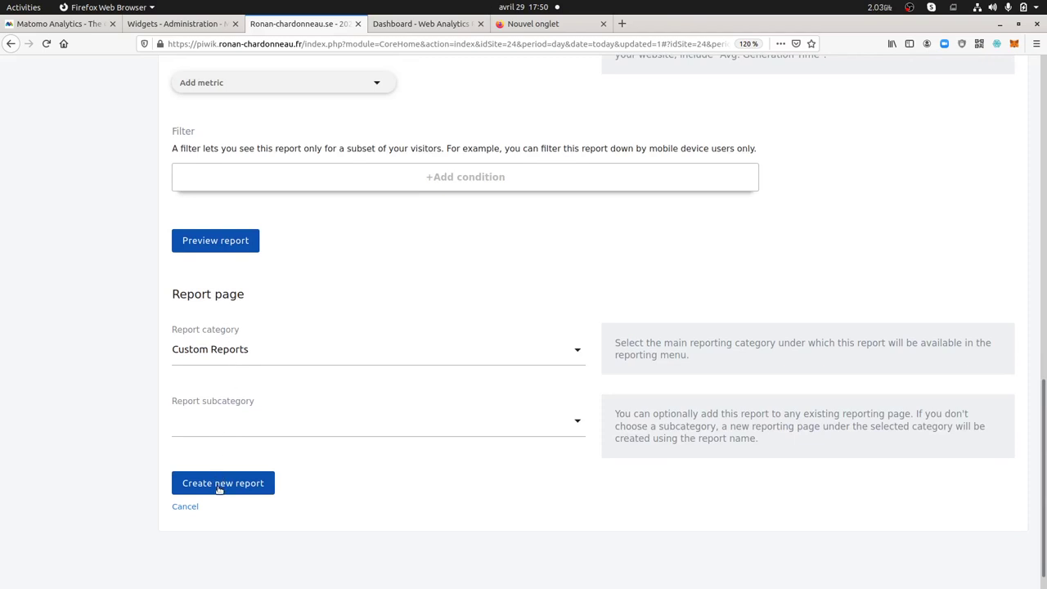
{"action": "left_click", "coordinate": [248, 426]}
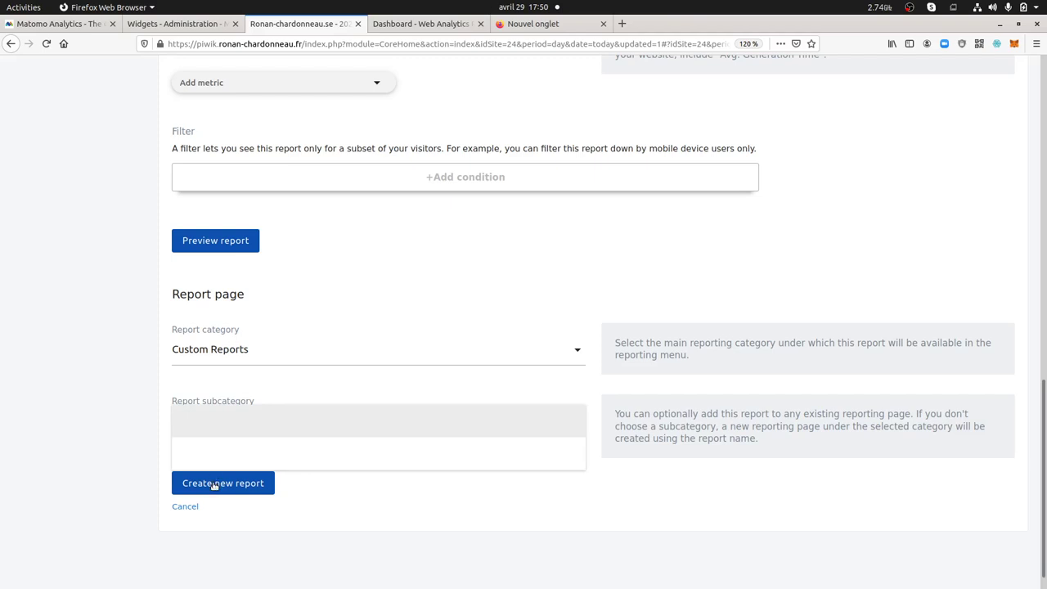
{"action": "left_click", "coordinate": [182, 444]}
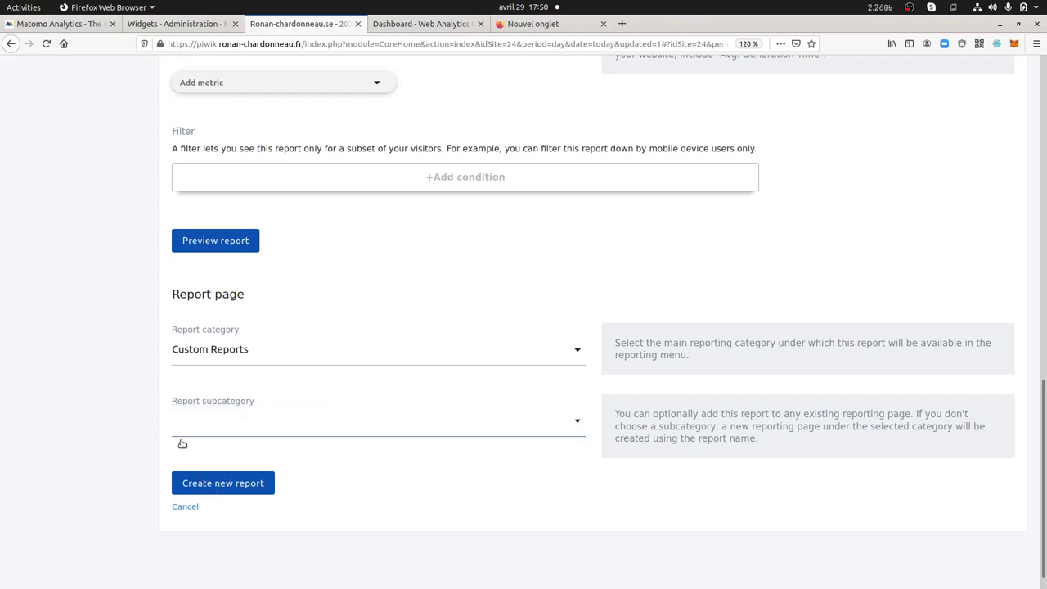
{"action": "left_click", "coordinate": [231, 484]}
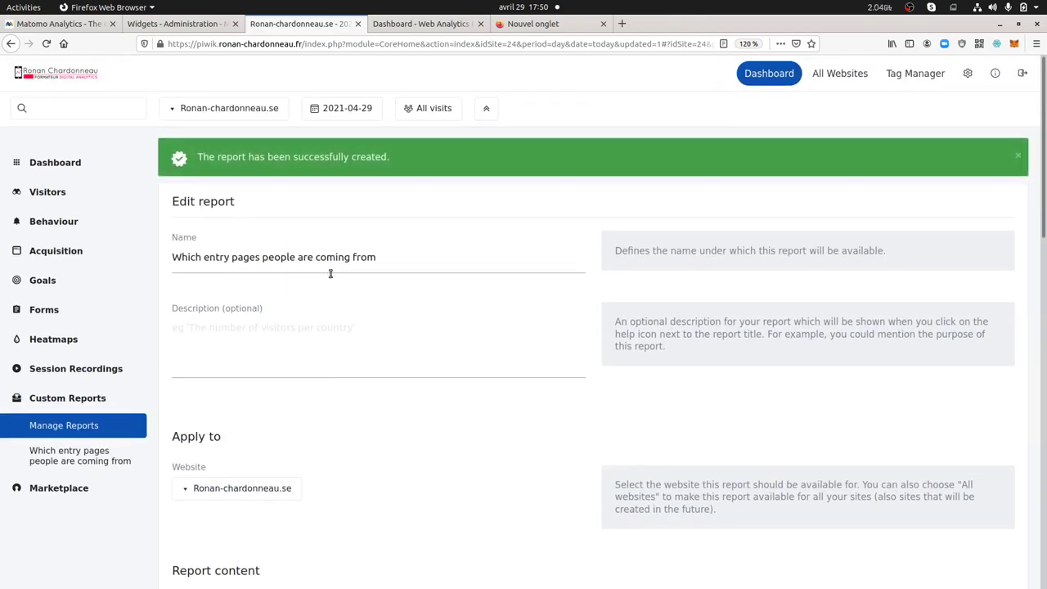
Add a question mark to the report name and save the update.
{"action": "left_click", "coordinate": [390, 264]}
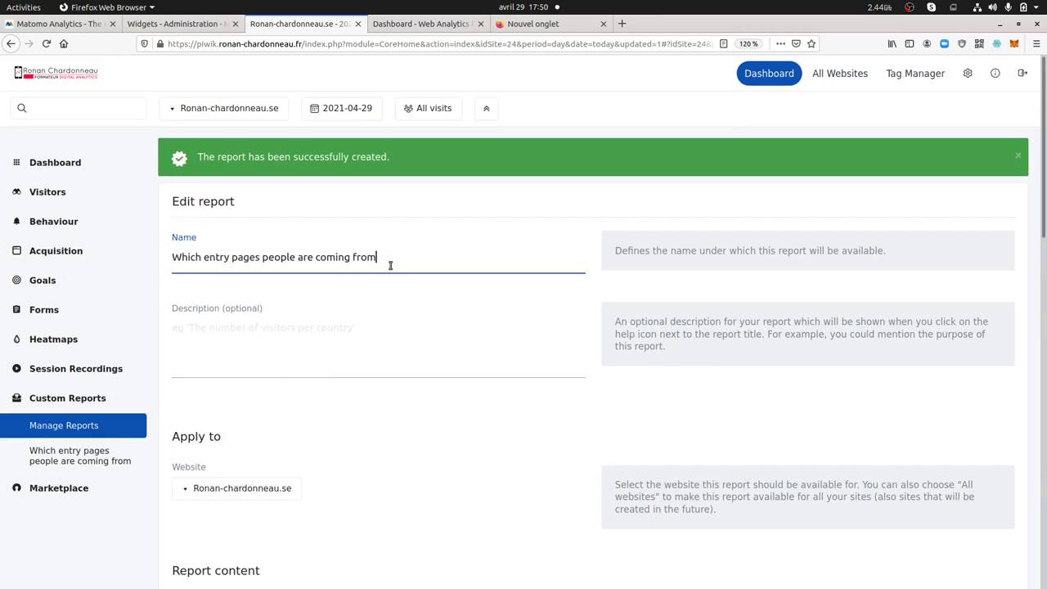
{"action": "scroll", "coordinate": [279, 324], "scroll_direction": "down", "scroll_amount": 10}
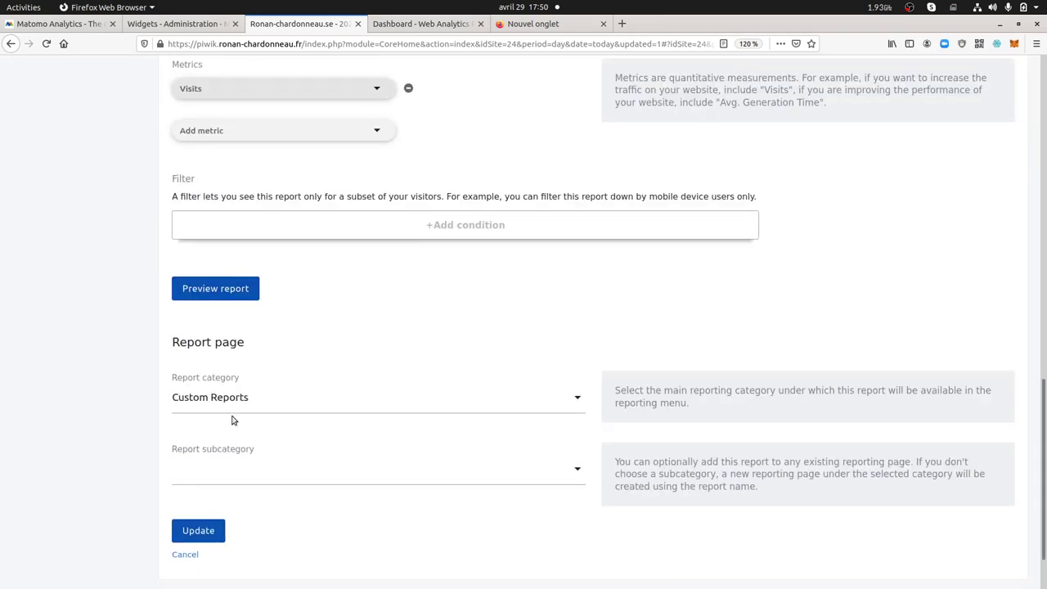
{"action": "left_click", "coordinate": [209, 539]}
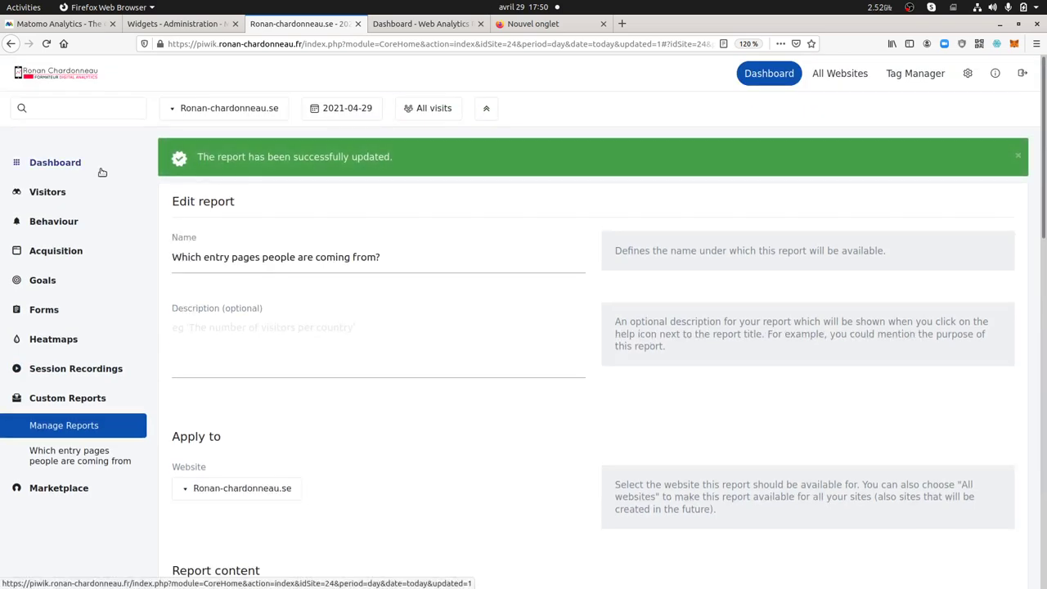
{"action": "left_click", "coordinate": [98, 169]}
Add the 'Which entry pages people are coming from?' widget from Custom Reports to the dashboard.
{"action": "left_click", "coordinate": [86, 218]}
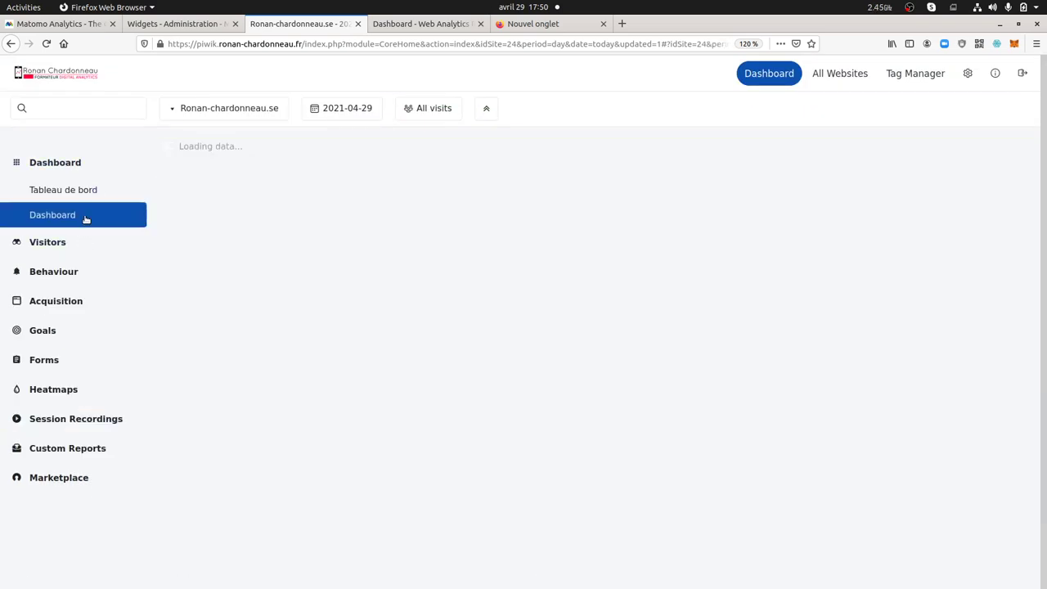
{"action": "left_click", "coordinate": [497, 114]}
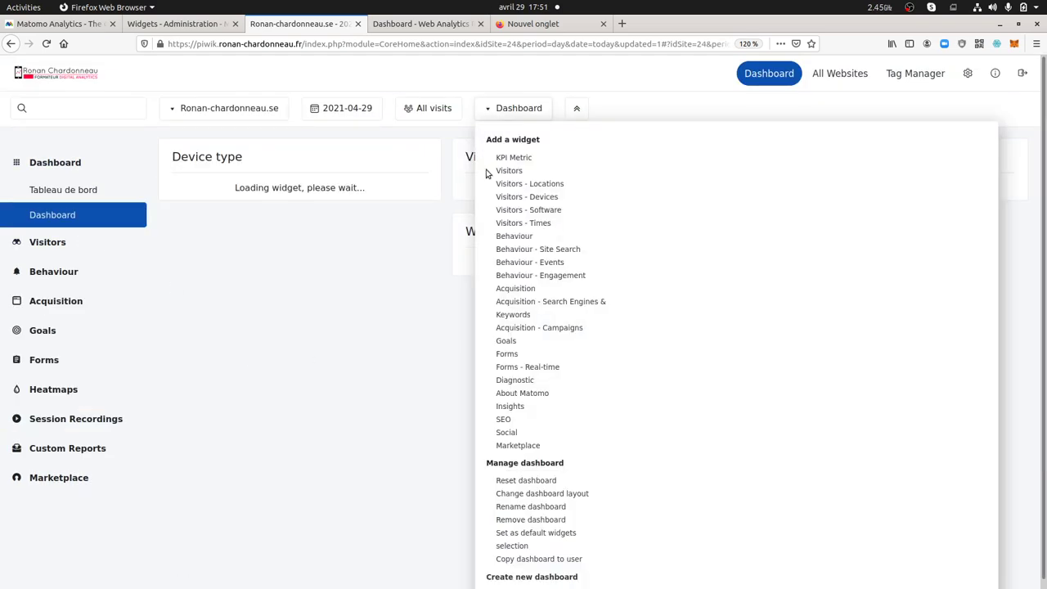
{"action": "mouse_move", "coordinate": [549, 346]}
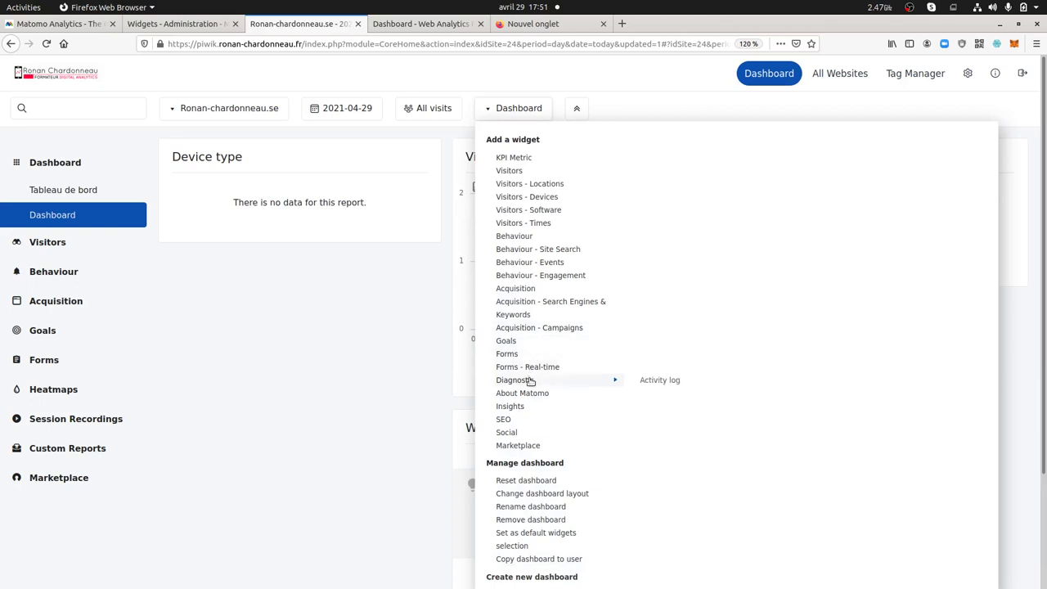
{"action": "mouse_move", "coordinate": [529, 403]}
{"action": "mouse_move", "coordinate": [489, 396]}
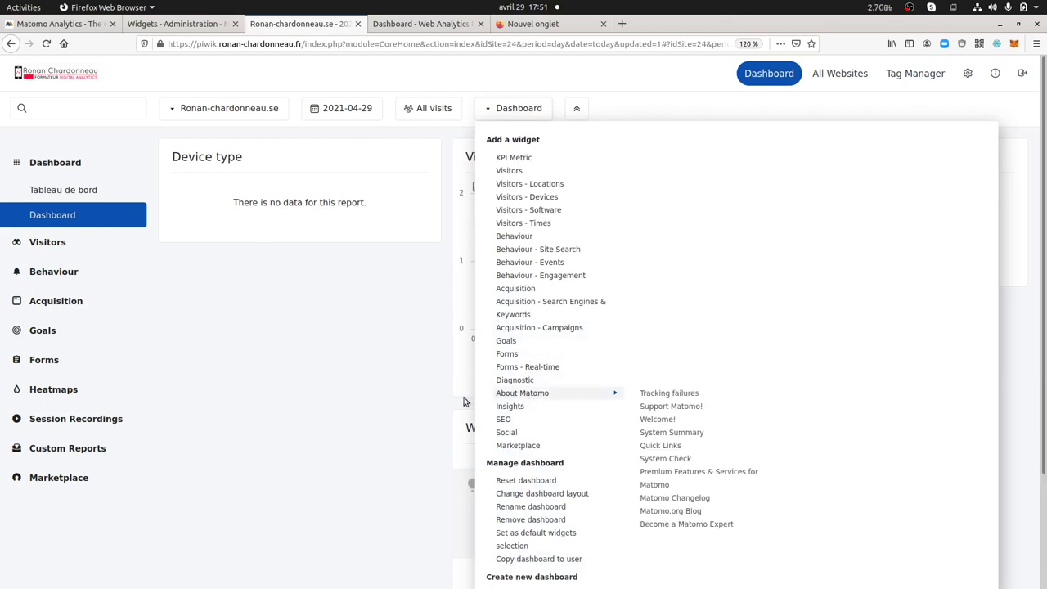
{"action": "key", "text": "F5"}
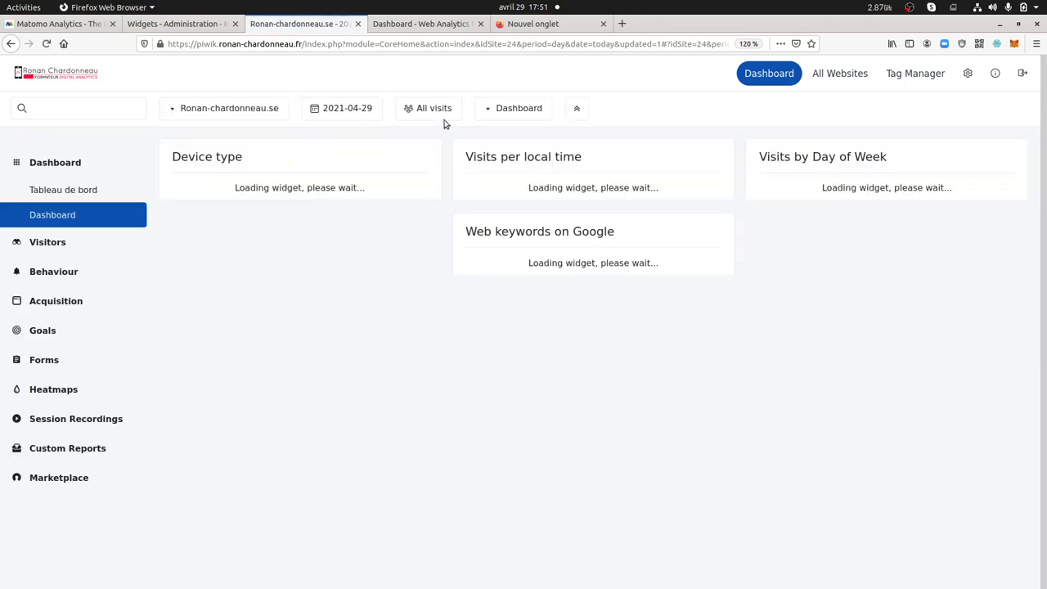
{"action": "left_click", "coordinate": [489, 112]}
{"action": "mouse_move", "coordinate": [577, 329]}
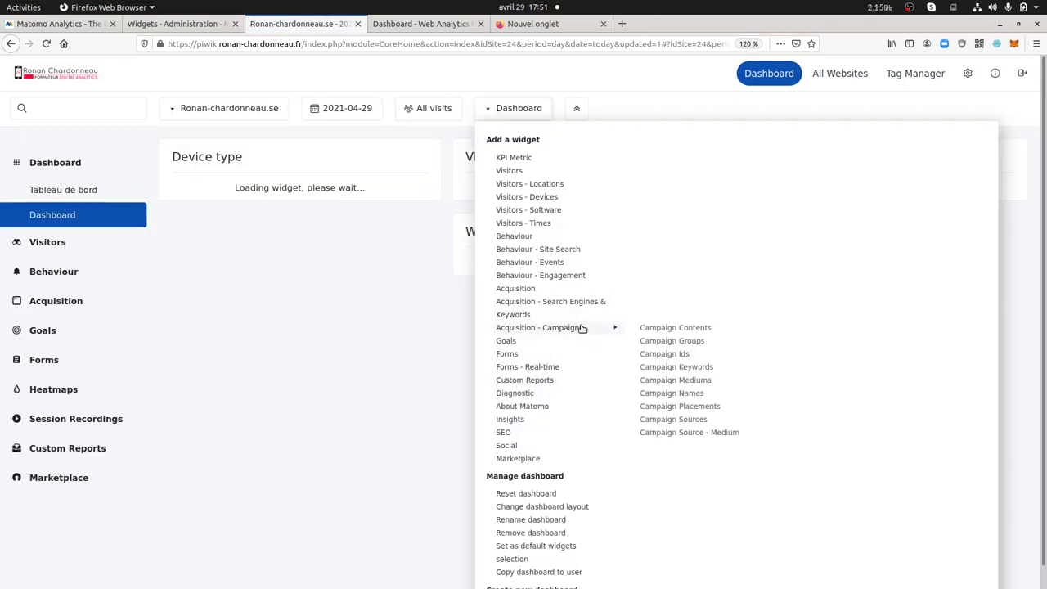
{"action": "mouse_move", "coordinate": [559, 381]}
{"action": "mouse_move", "coordinate": [655, 384]}
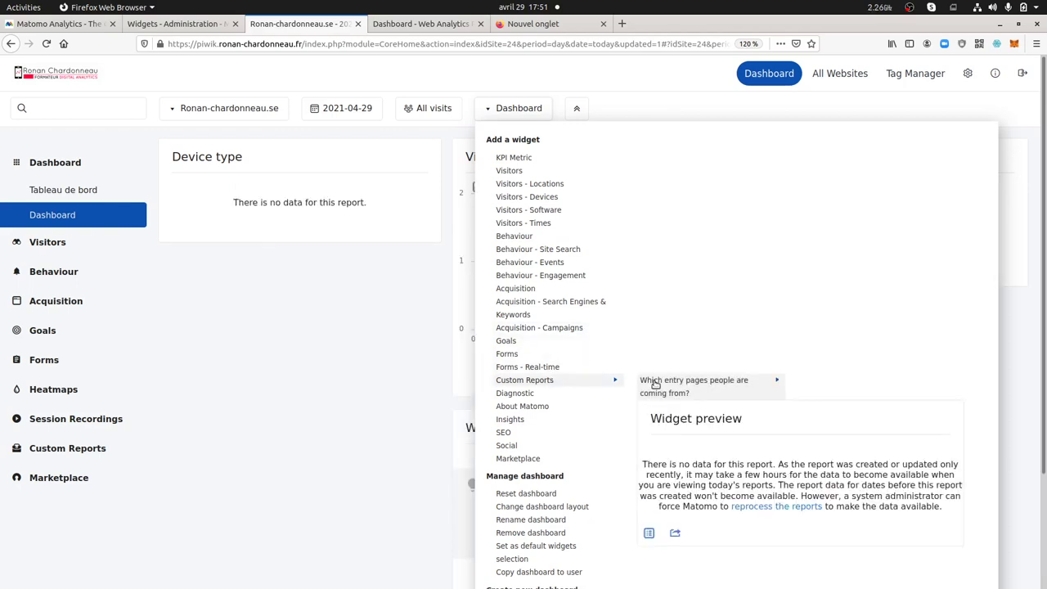
{"action": "left_click", "coordinate": [654, 383]}
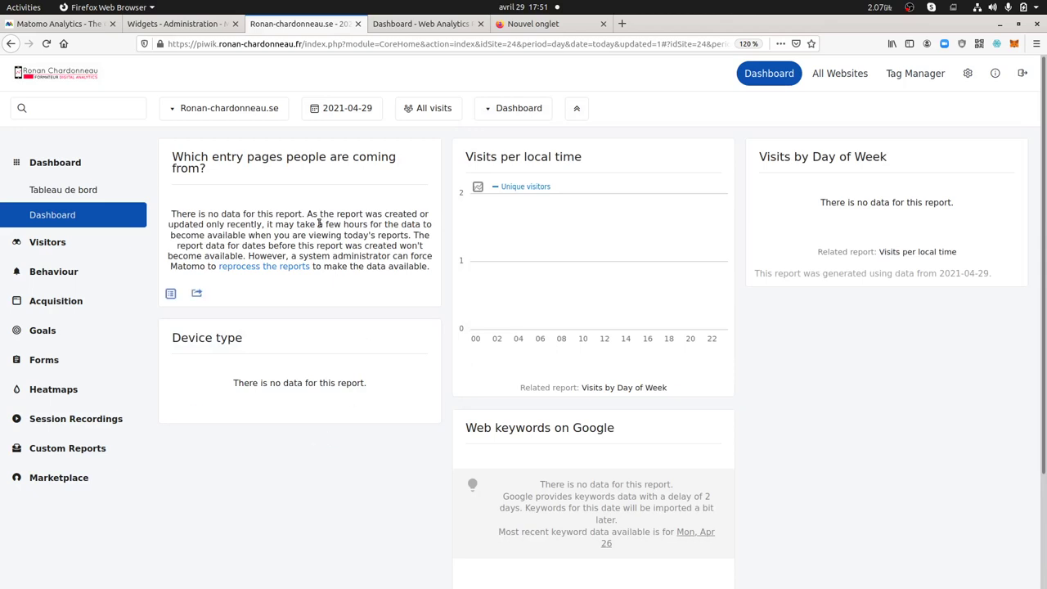
Rearrange the widgets so the entry pages widget sits below Device type.
{"action": "left_click_drag", "start_coordinate": [286, 148], "coordinate": [284, 374]}
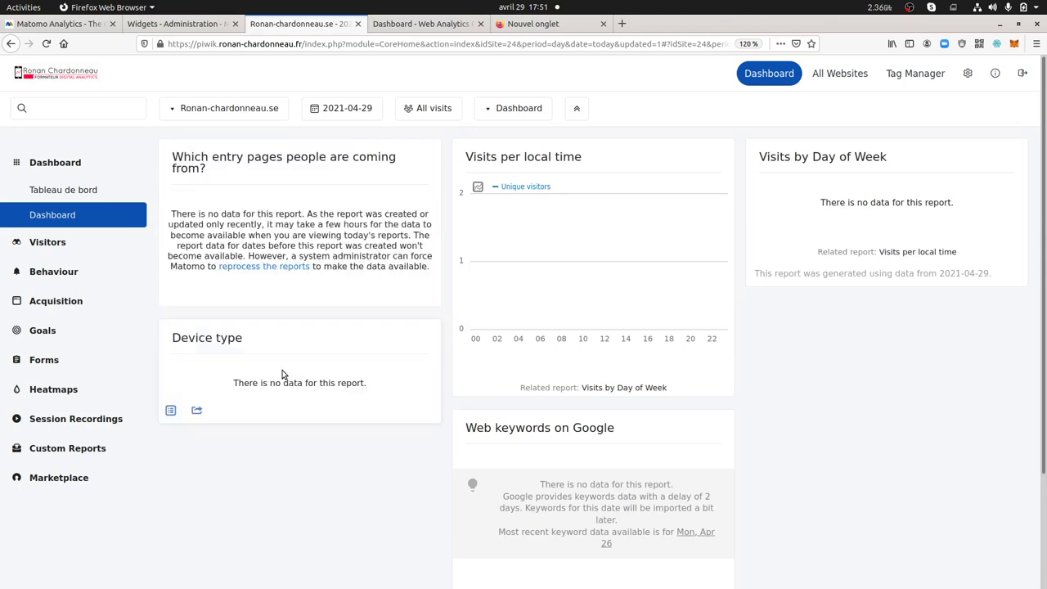
{"action": "left_click_drag", "start_coordinate": [316, 170], "coordinate": [352, 282]}
{"action": "left_click_drag", "start_coordinate": [306, 339], "coordinate": [310, 167]}
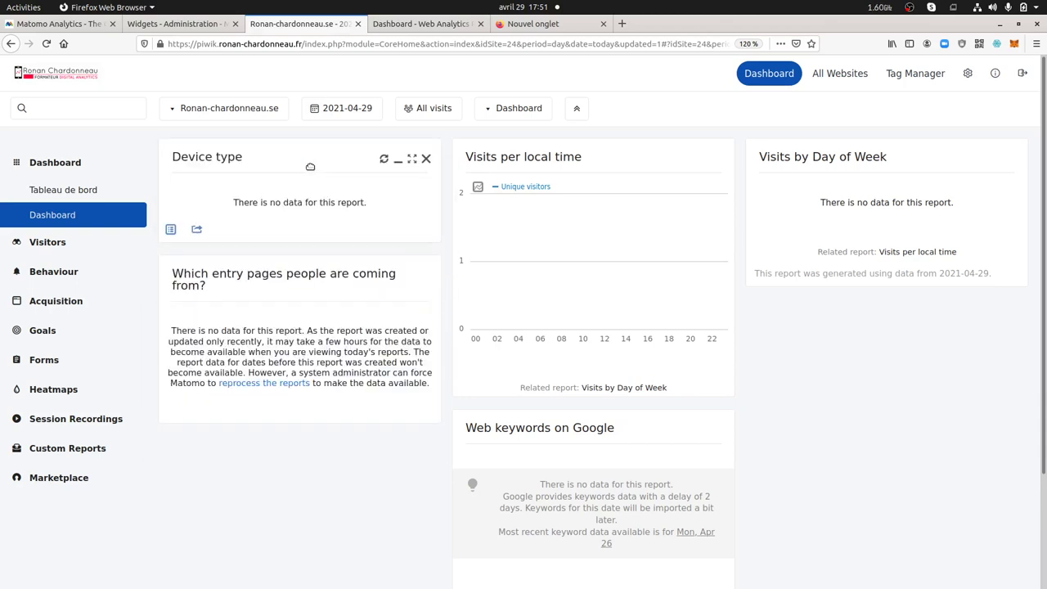
Set the dashboard period to the month of April 2021 and review the widgets.
{"action": "left_click", "coordinate": [353, 117]}
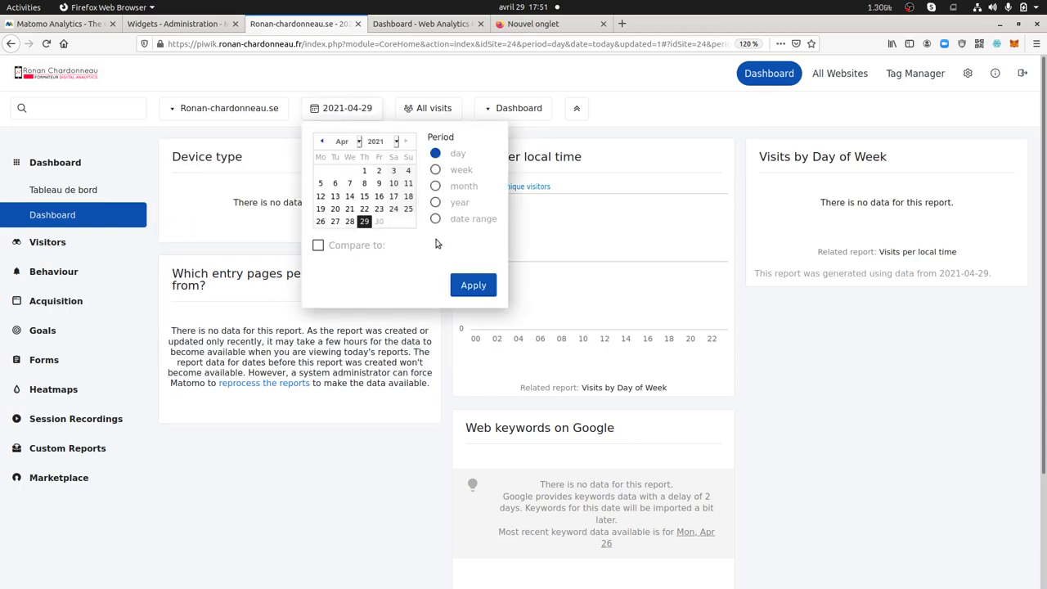
{"action": "left_click", "coordinate": [436, 186]}
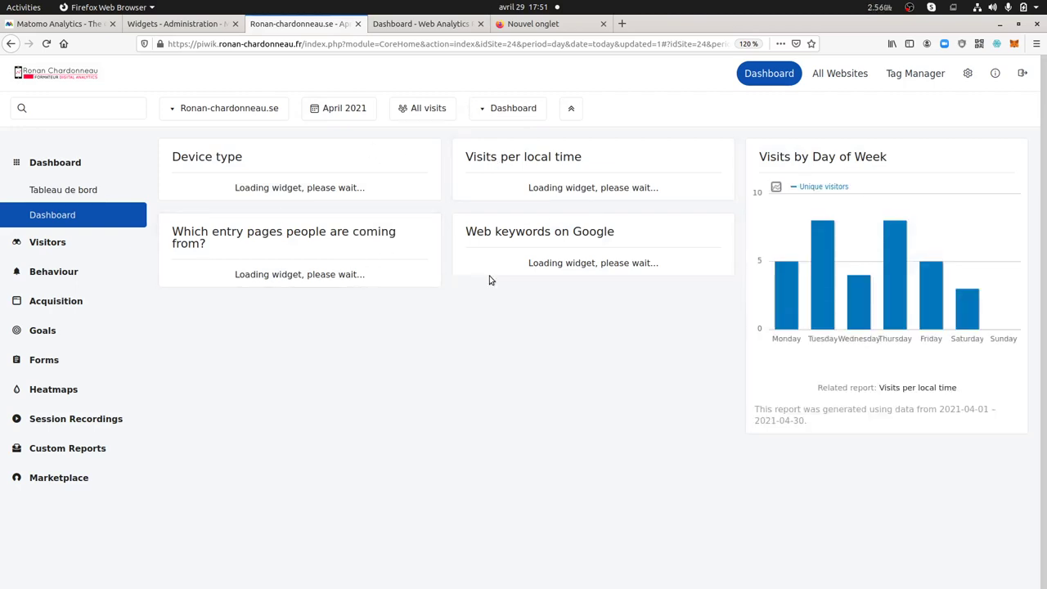
{"action": "scroll", "coordinate": [460, 332], "scroll_direction": "down", "scroll_amount": 4}
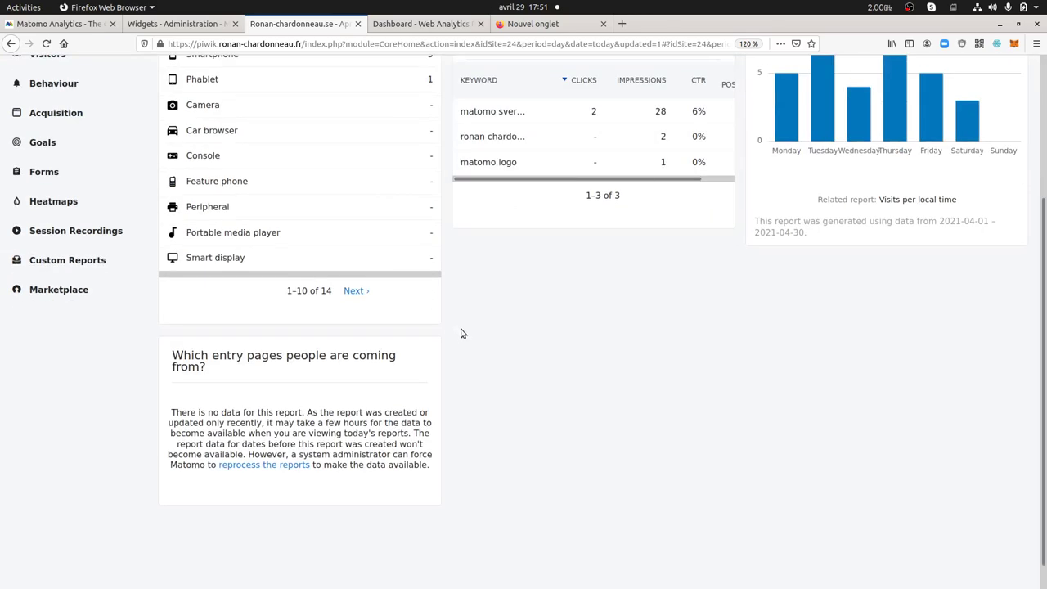
{"action": "scroll", "coordinate": [446, 333], "scroll_direction": "up", "scroll_amount": 4}
{"action": "scroll", "coordinate": [447, 333], "scroll_direction": "down", "scroll_amount": 1}
{"action": "scroll", "coordinate": [447, 333], "scroll_direction": "up", "scroll_amount": 1}
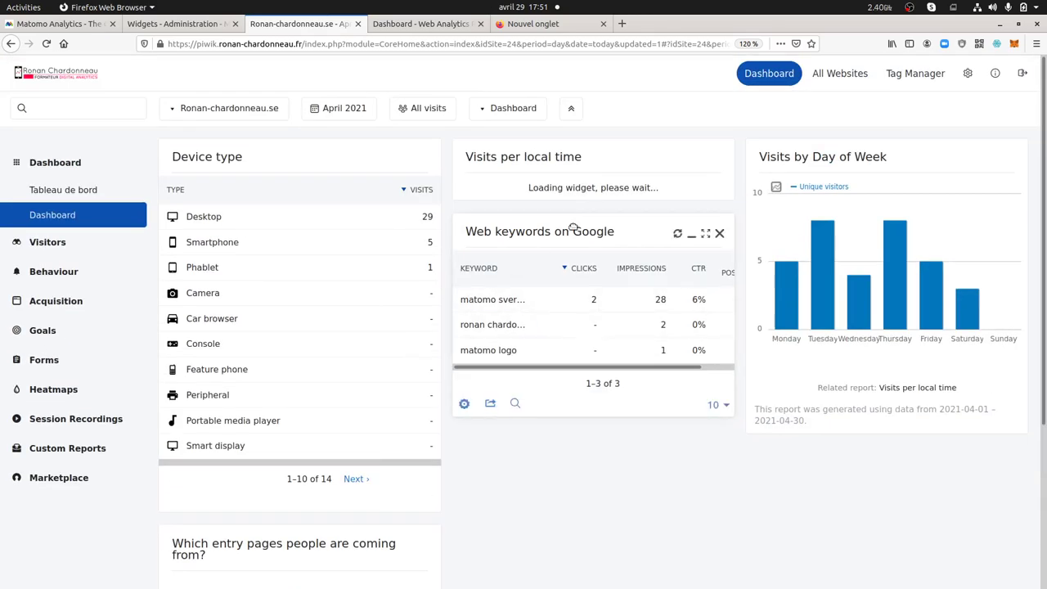
{"action": "scroll", "coordinate": [327, 344], "scroll_direction": "down", "scroll_amount": 5}
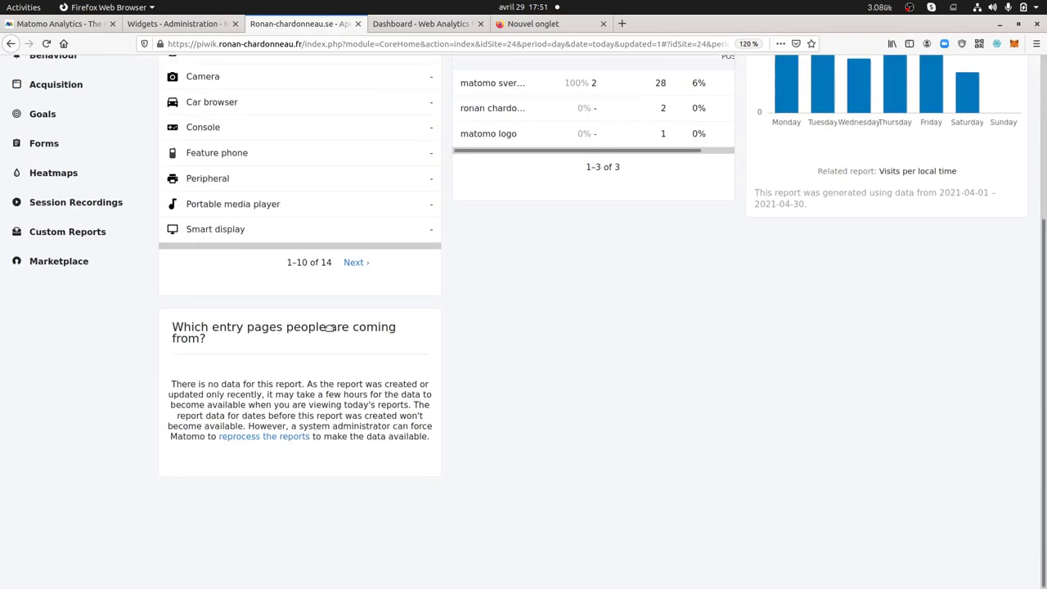
{"action": "scroll", "coordinate": [367, 372], "scroll_direction": "up", "scroll_amount": 5}
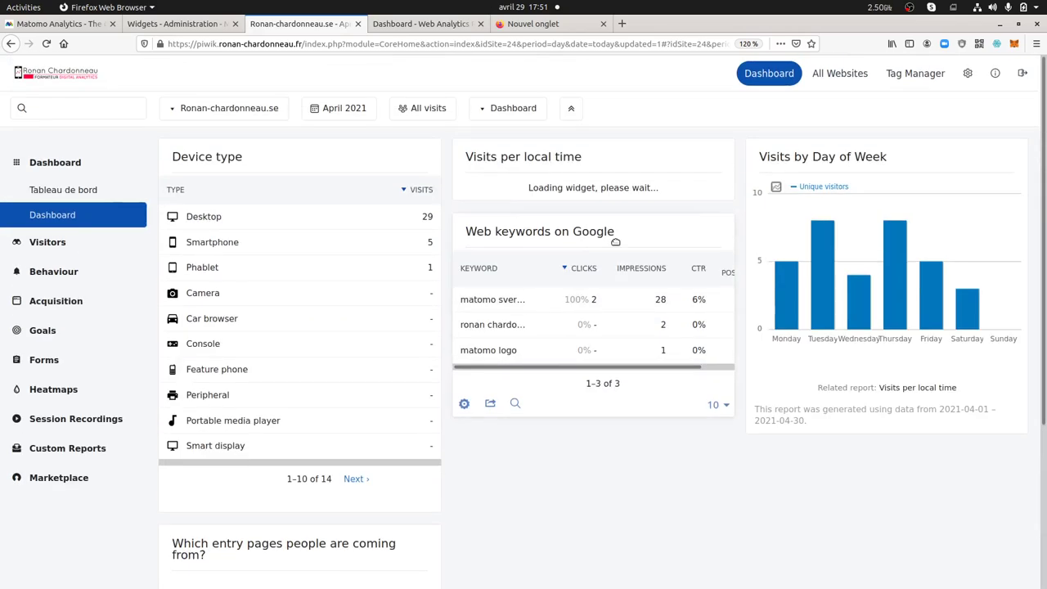
{"action": "left_click", "coordinate": [962, 80]}
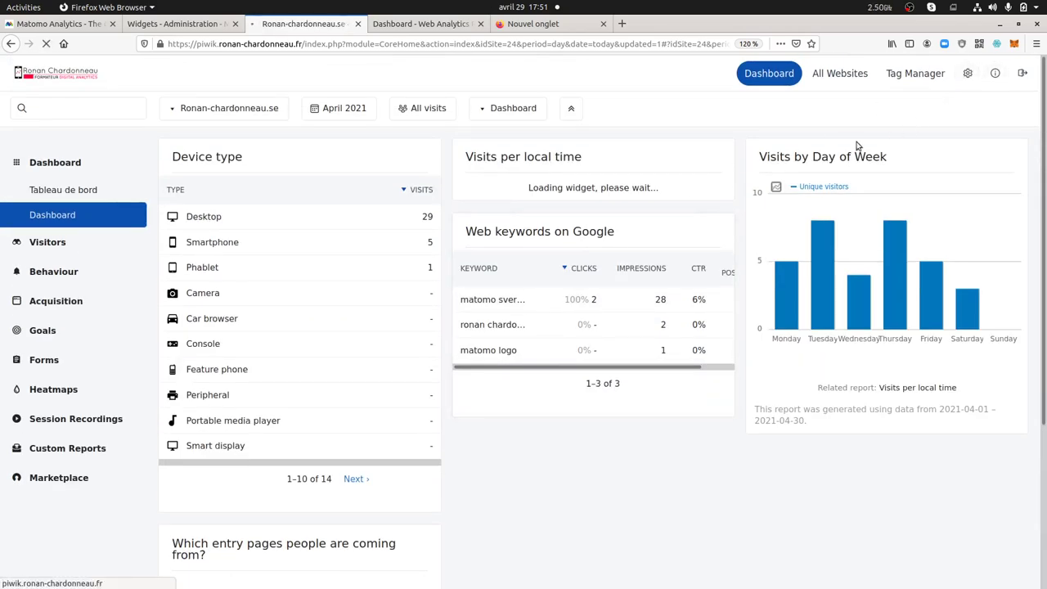
Invalidate all historical reports for the .se website under System > Invalidate reports, confirming YES.
{"action": "left_click", "coordinate": [86, 195]}
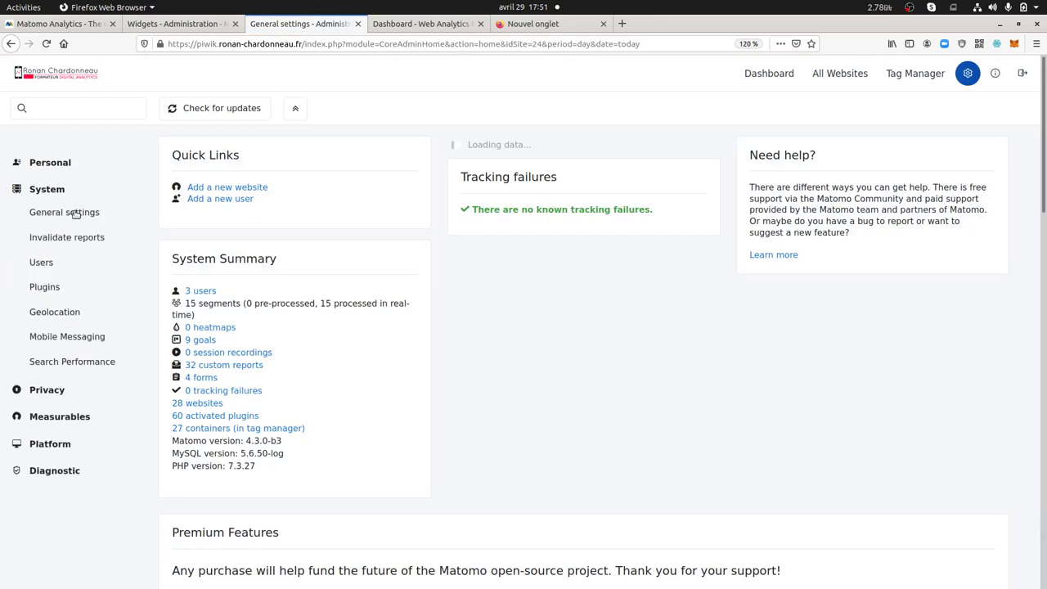
{"action": "left_click", "coordinate": [95, 241]}
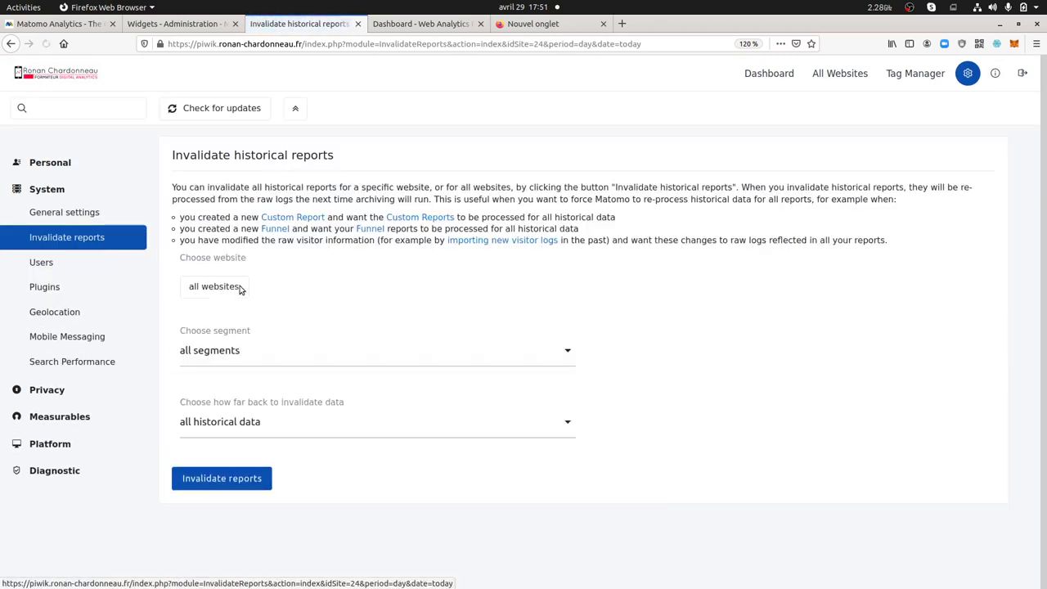
{"action": "left_click", "coordinate": [232, 293]}
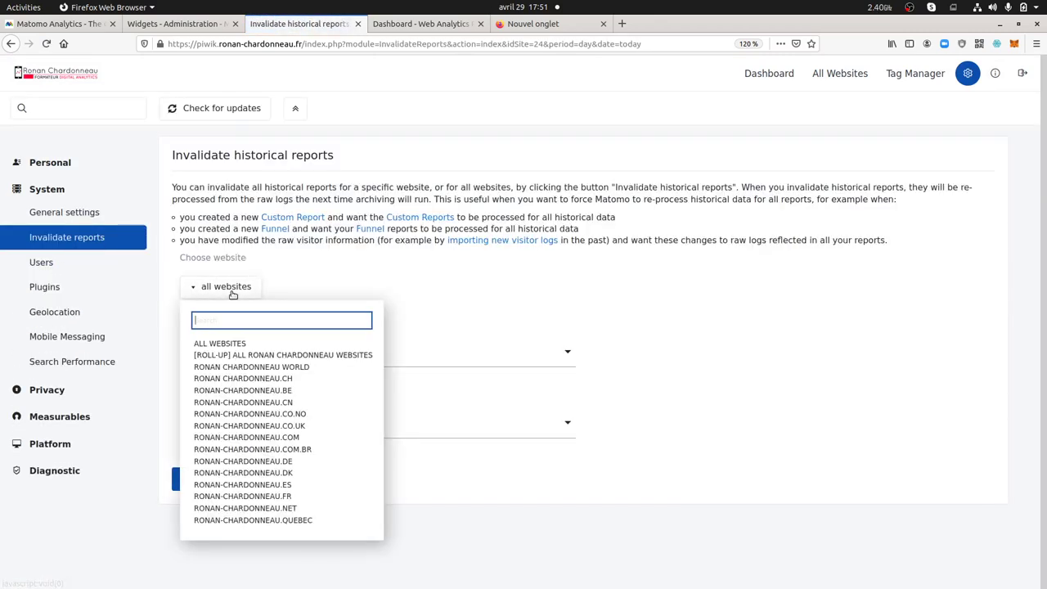
{"action": "type", "text": "se"}
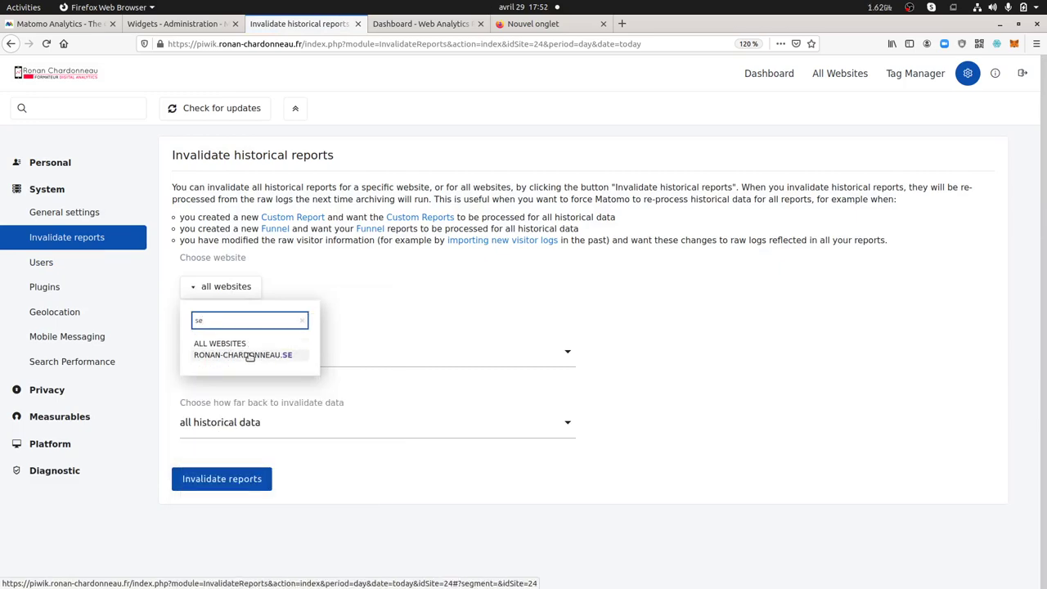
{"action": "left_click", "coordinate": [245, 355]}
{"action": "left_click", "coordinate": [216, 486]}
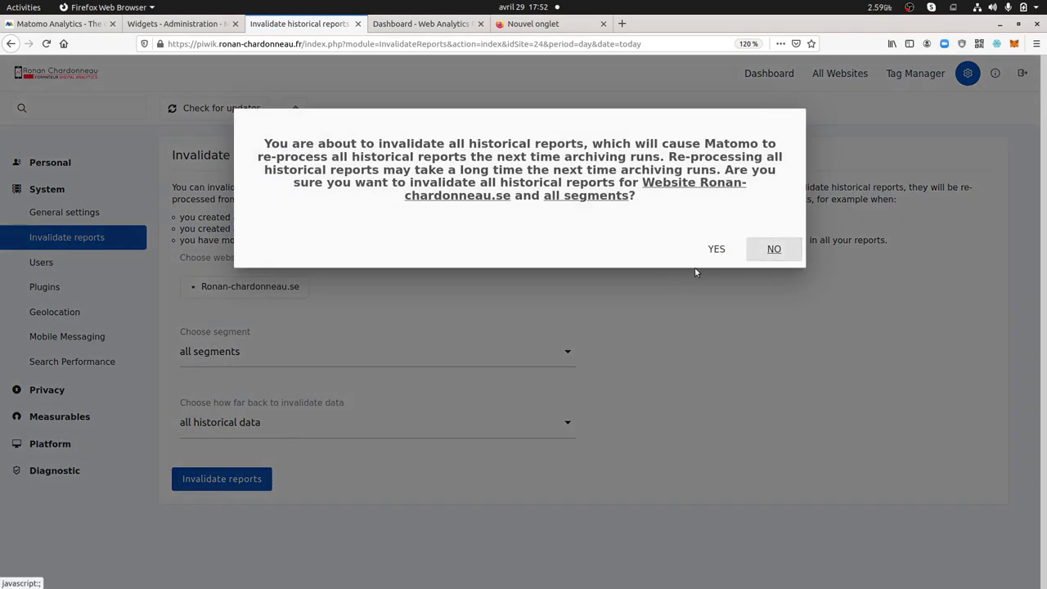
{"action": "left_click", "coordinate": [718, 249]}
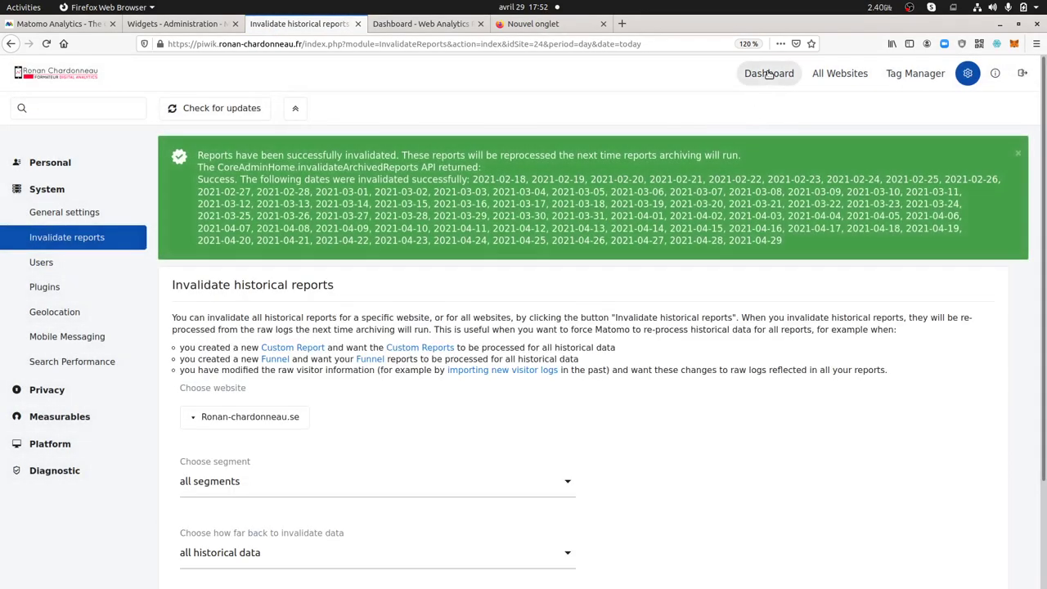
{"action": "left_click", "coordinate": [769, 73]}
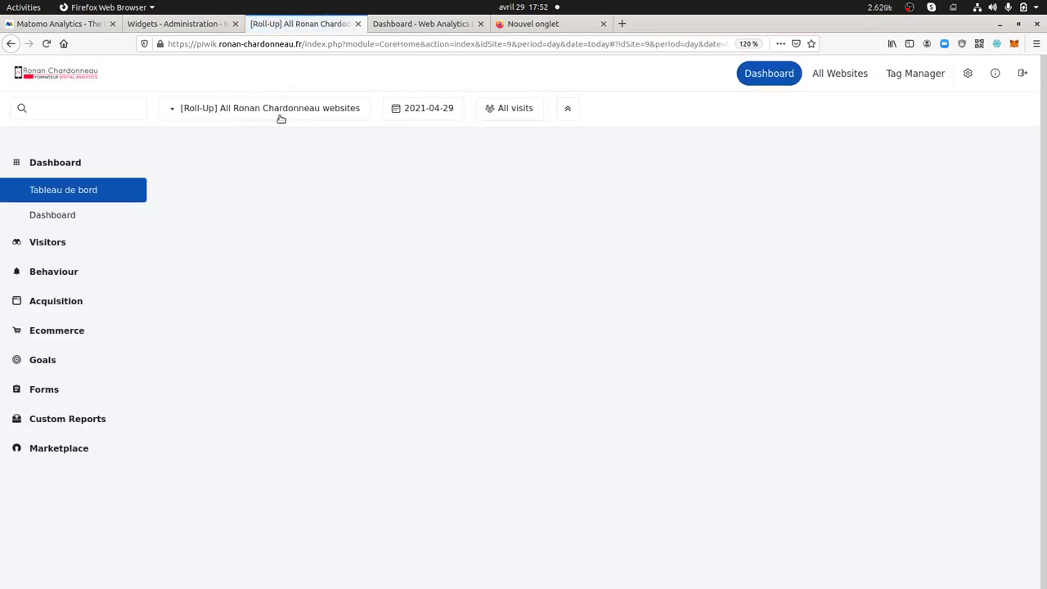
Select the .se website and open its Dashboard.
{"action": "left_click", "coordinate": [278, 111]}
{"action": "type", "text": "se"}
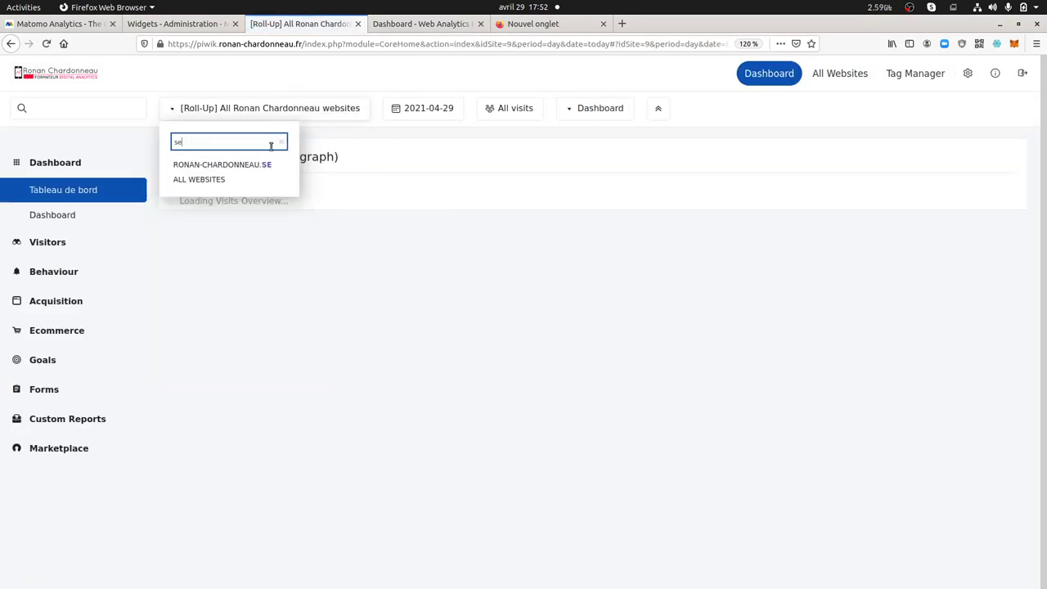
{"action": "left_click", "coordinate": [260, 164]}
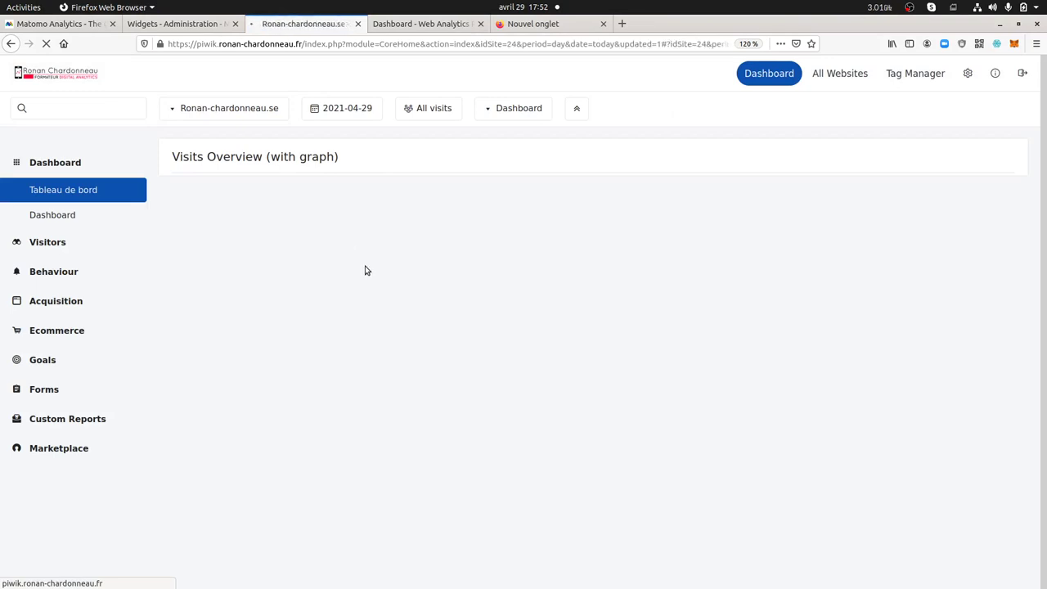
{"action": "left_click", "coordinate": [87, 215]}
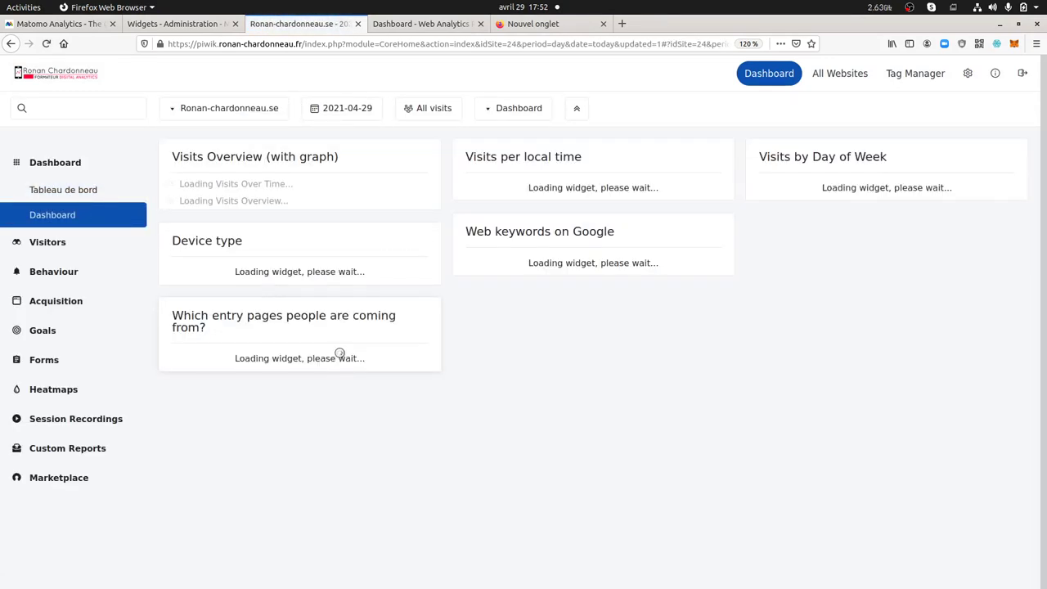
{"action": "mouse_move", "coordinate": [336, 317]}
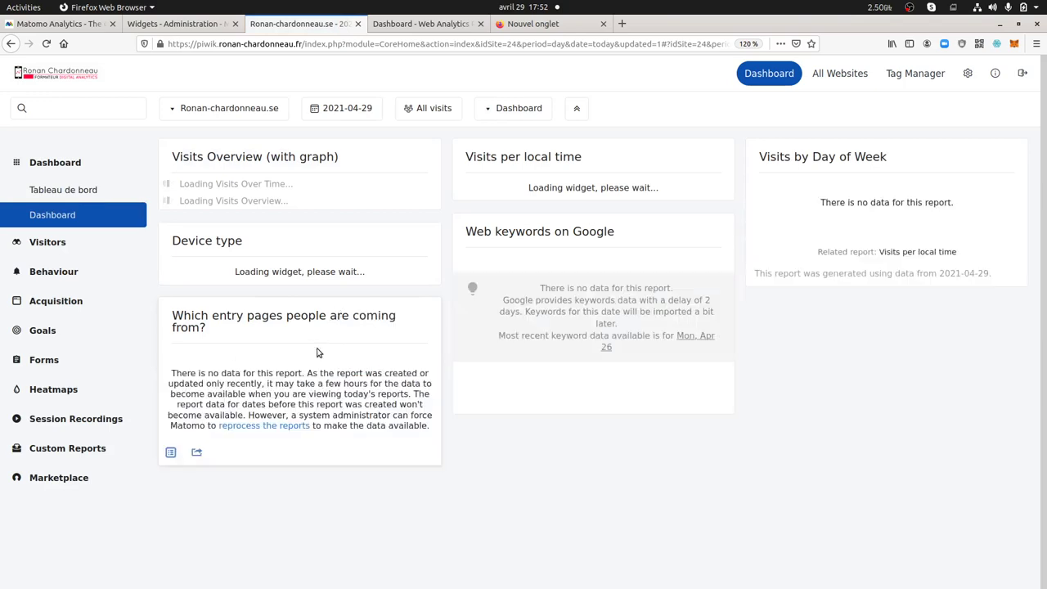
Set the dashboard period to the month of April 2021.
{"action": "left_click", "coordinate": [360, 116]}
{"action": "left_click", "coordinate": [436, 187]}
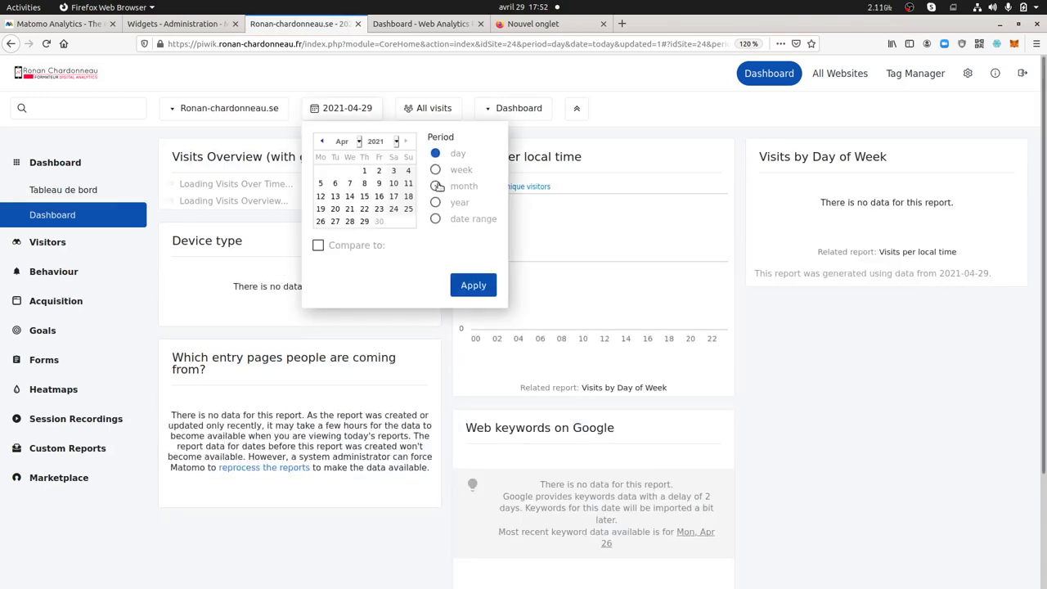
{"action": "left_click", "coordinate": [397, 196]}
{"action": "mouse_move", "coordinate": [404, 234]}
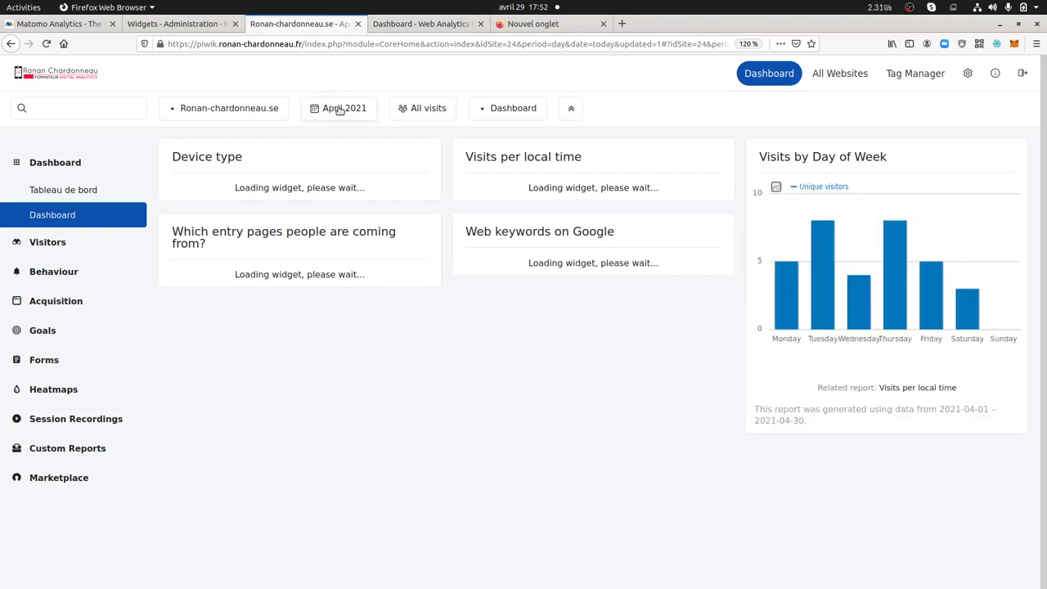
Expand and collapse the Search Engines entry pages, then display Device type as a pie chart.
{"action": "scroll", "coordinate": [275, 392], "scroll_direction": "down", "scroll_amount": 5}
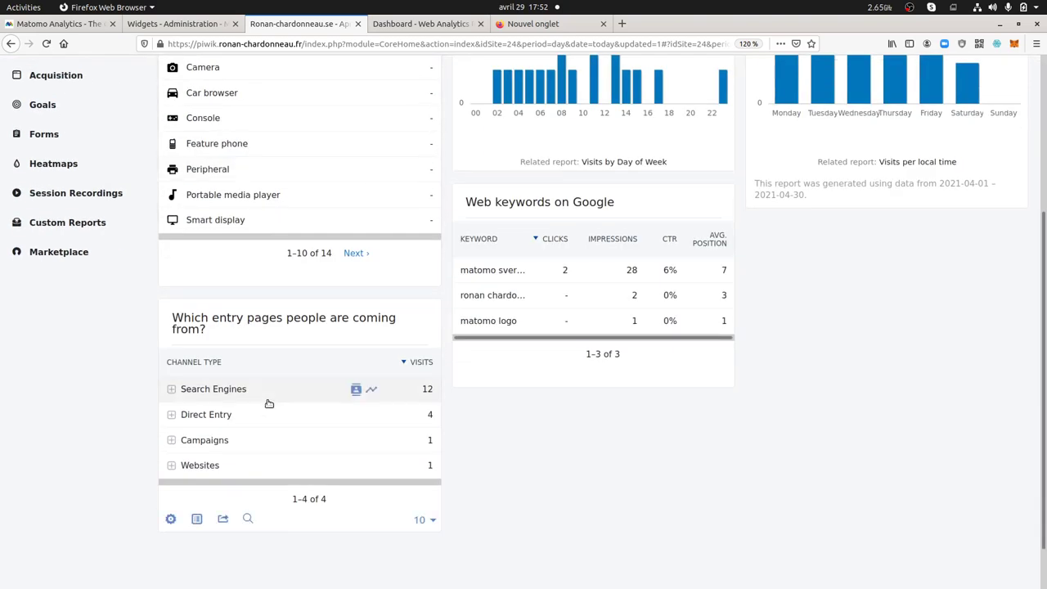
{"action": "left_click", "coordinate": [218, 391]}
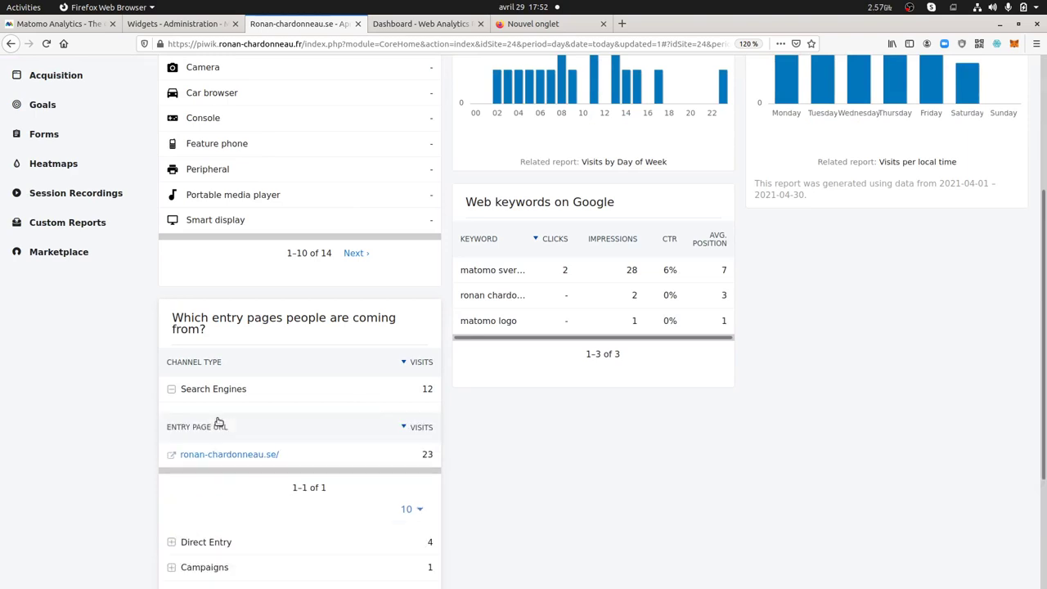
{"action": "scroll", "coordinate": [237, 440], "scroll_direction": "down", "scroll_amount": 3}
{"action": "scroll", "coordinate": [196, 376], "scroll_direction": "up", "scroll_amount": 2}
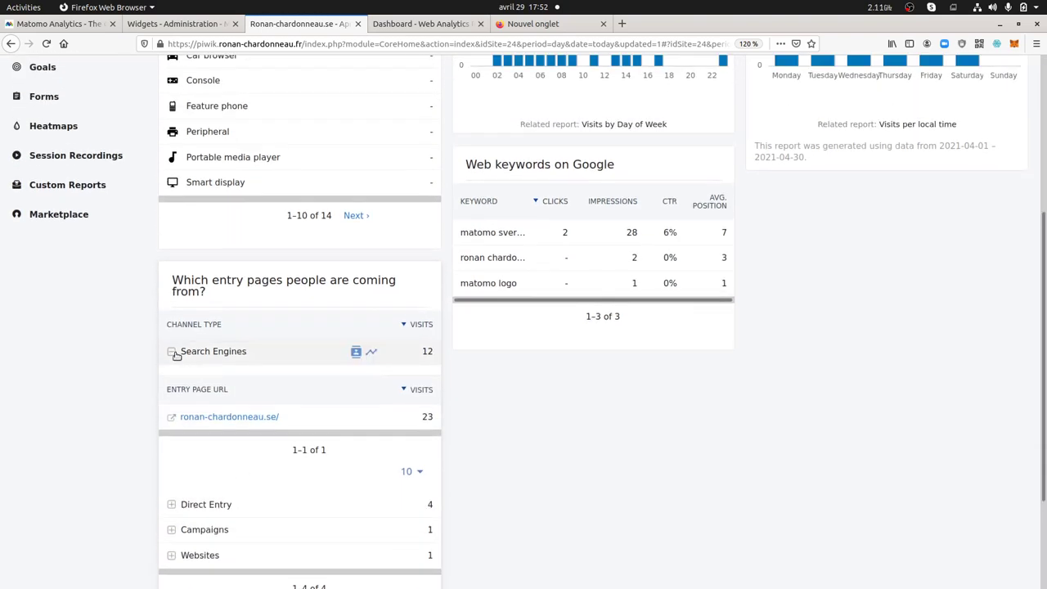
{"action": "left_click", "coordinate": [172, 352]}
{"action": "scroll", "coordinate": [369, 379], "scroll_direction": "up", "scroll_amount": 5}
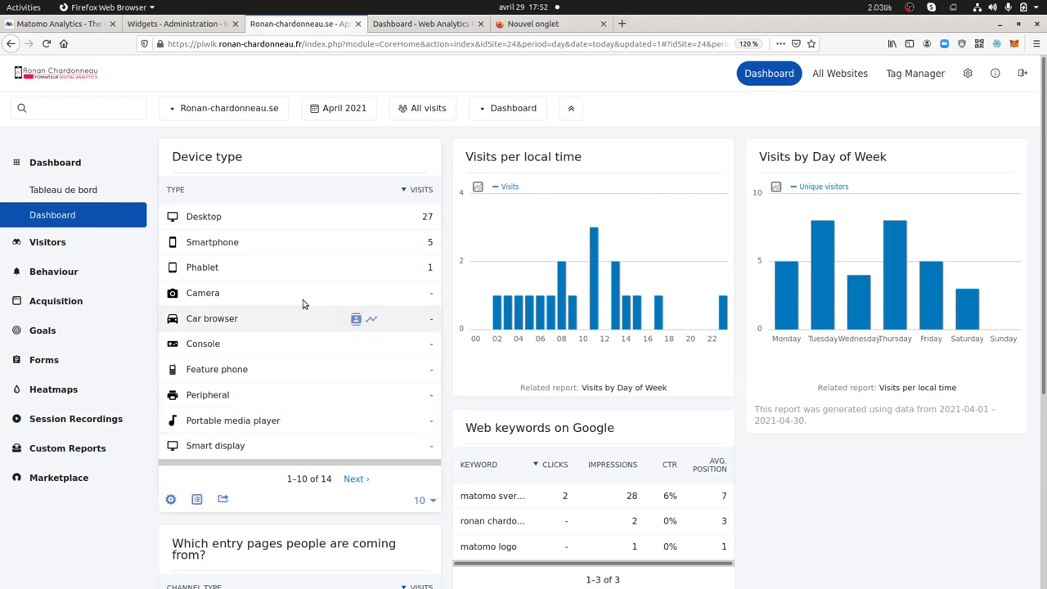
{"action": "left_click", "coordinate": [196, 500]}
{"action": "left_click", "coordinate": [220, 460]}
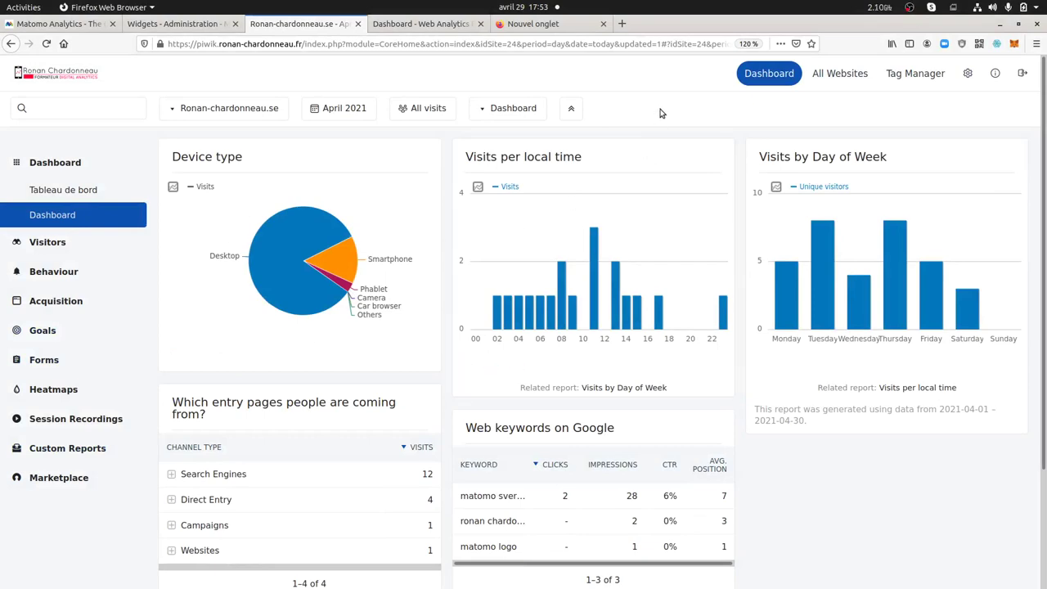
Open the example embedded dashboard from Platform > Widgets in a new tab.
{"action": "left_click", "coordinate": [971, 75]}
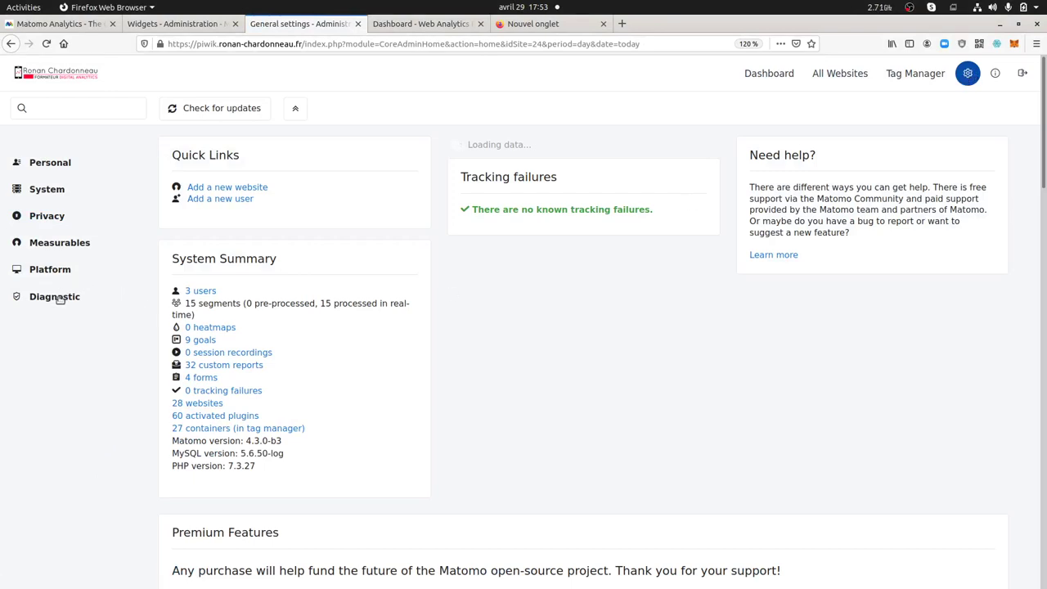
{"action": "left_click", "coordinate": [65, 267]}
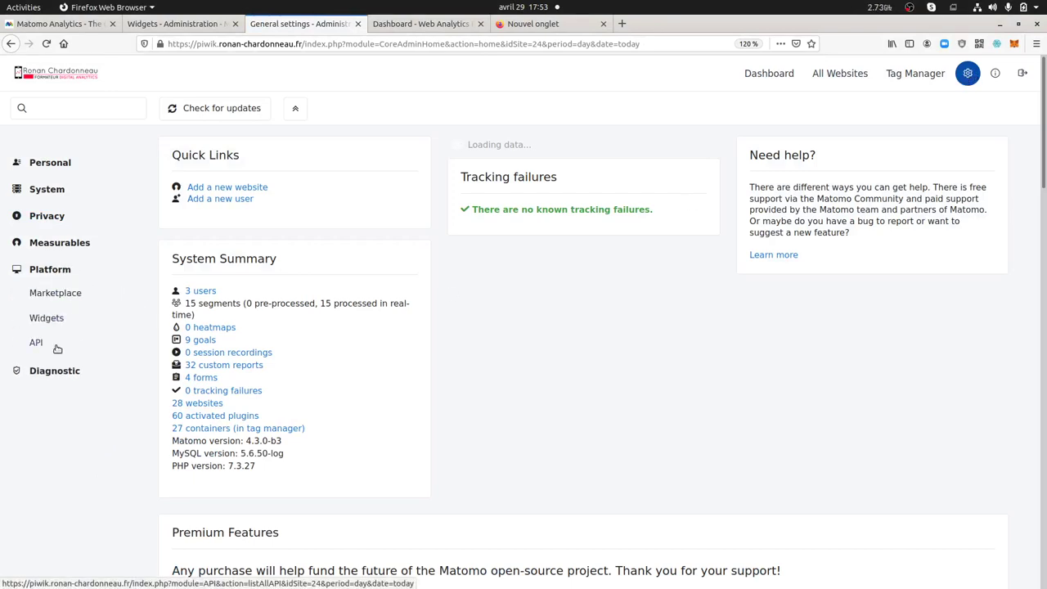
{"action": "left_click", "coordinate": [65, 319]}
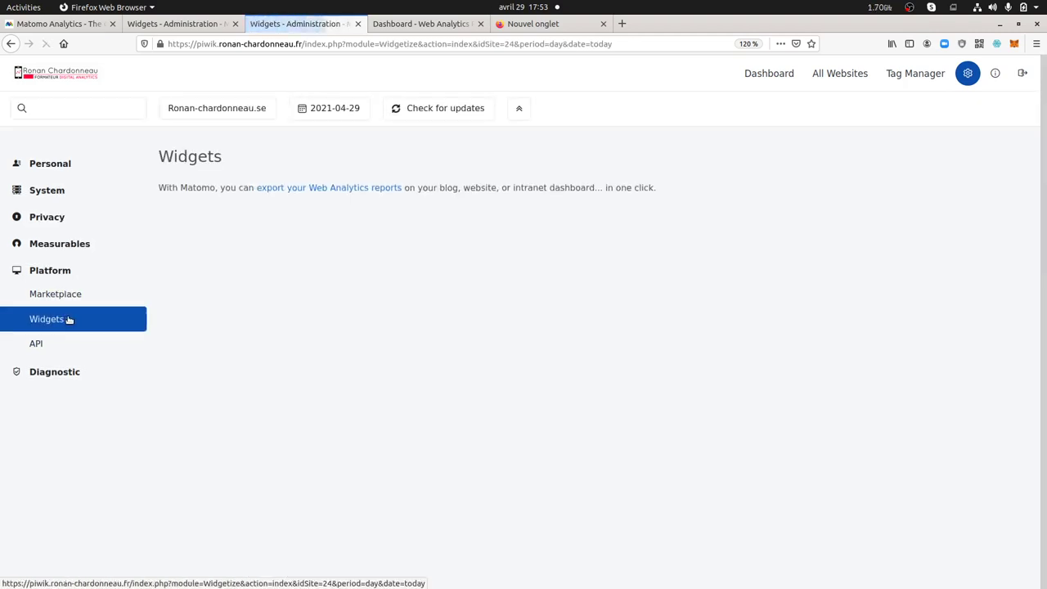
{"action": "left_click", "coordinate": [594, 368]}
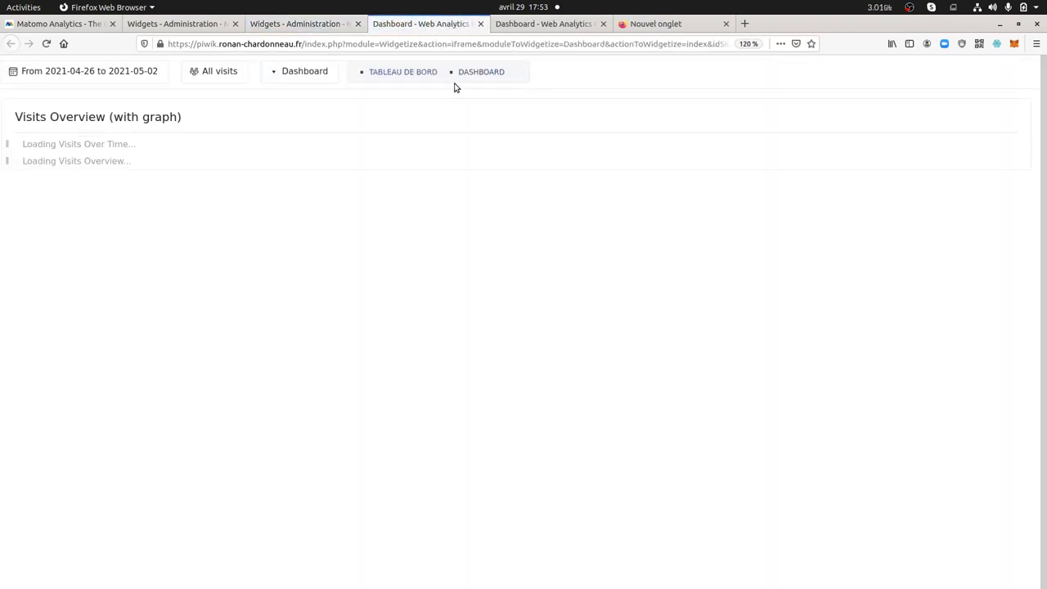
{"action": "left_click", "coordinate": [473, 77]}
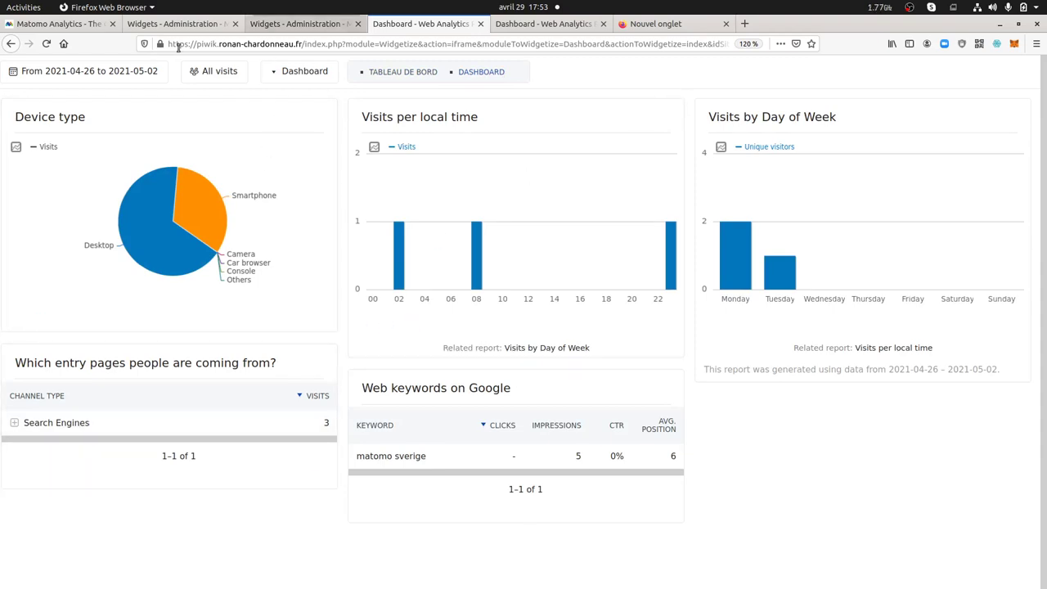
Set the embedded dashboard to the week 2021-04-19 to 2021-04-25.
{"action": "left_click", "coordinate": [129, 72]}
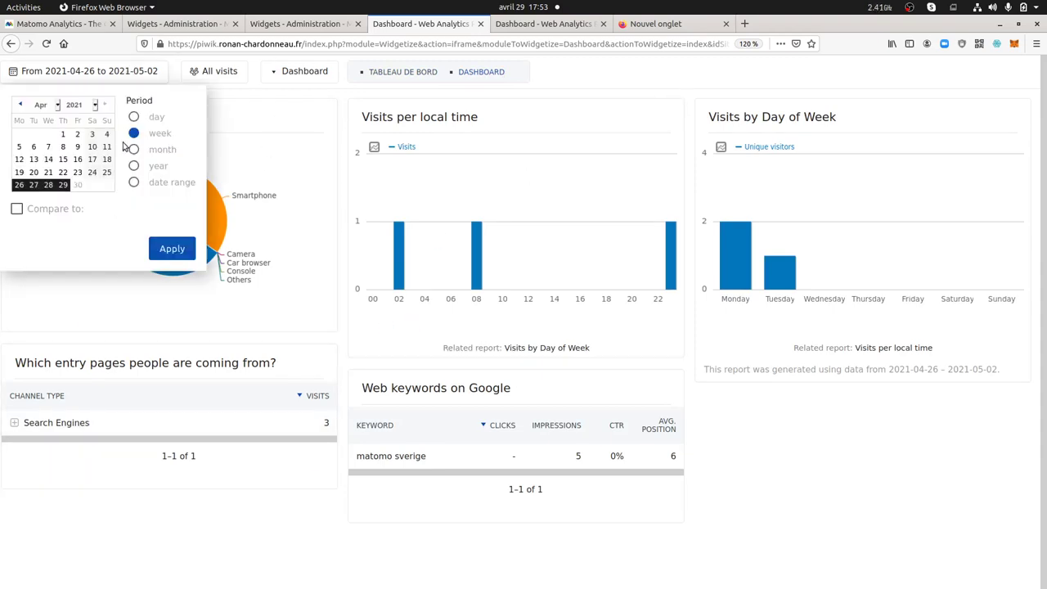
{"action": "left_click", "coordinate": [78, 174]}
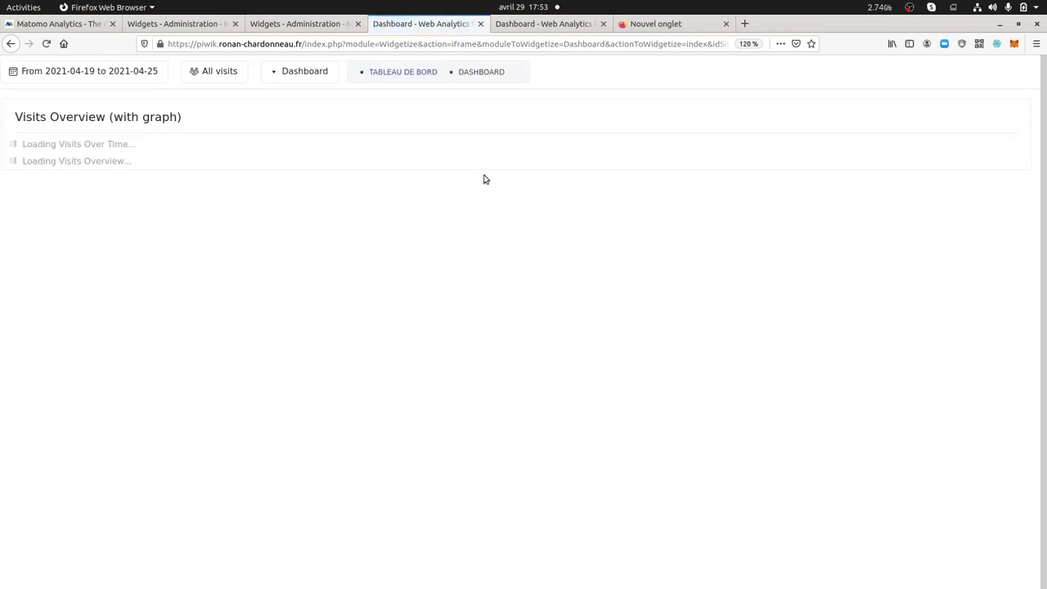
{"action": "right_click", "coordinate": [758, 86]}
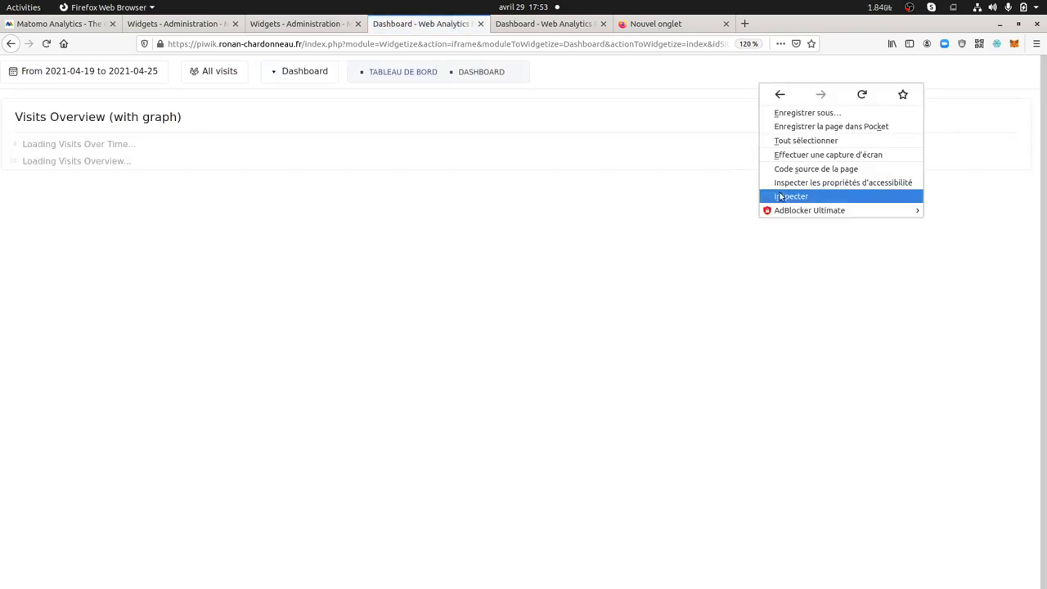
{"action": "left_click", "coordinate": [804, 155]}
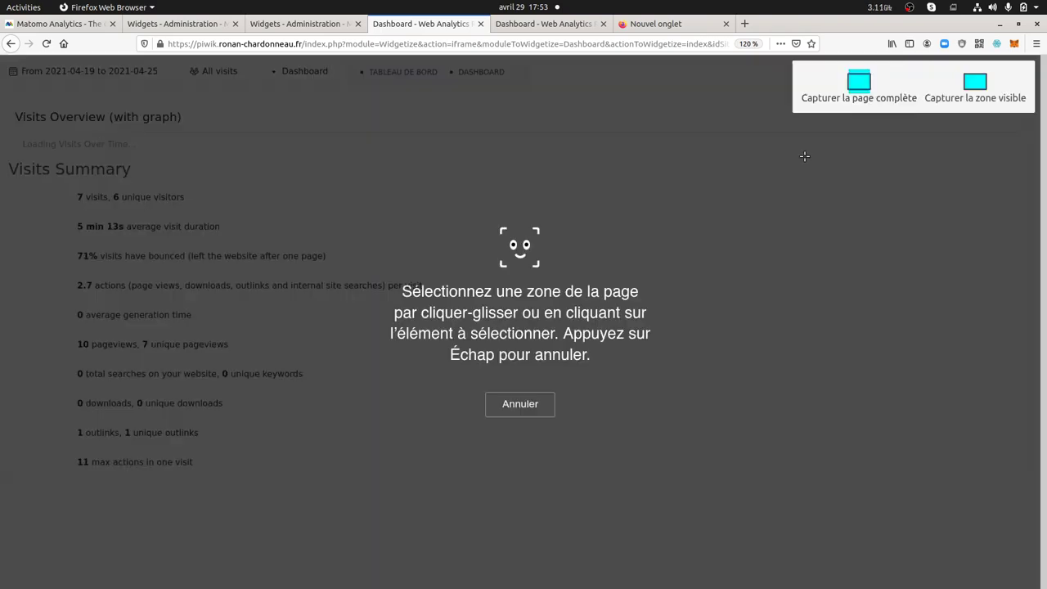
{"action": "left_click", "coordinate": [754, 108]}
{"action": "key", "text": "Escape"}
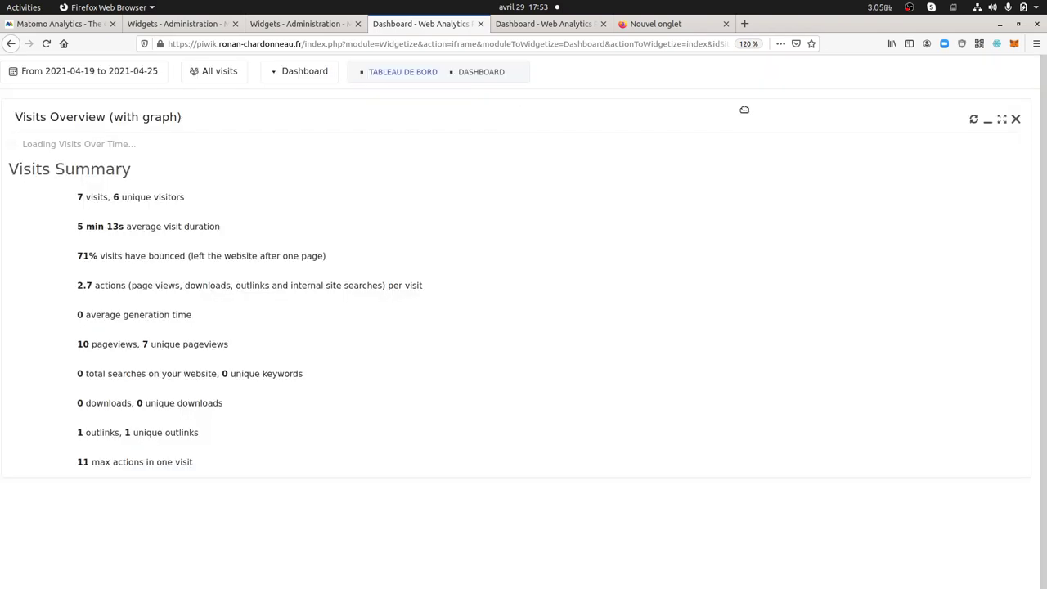
Switch the embedded view to the Dashboard, starting and then cancelling a page screenshot.
{"action": "left_click", "coordinate": [497, 80]}
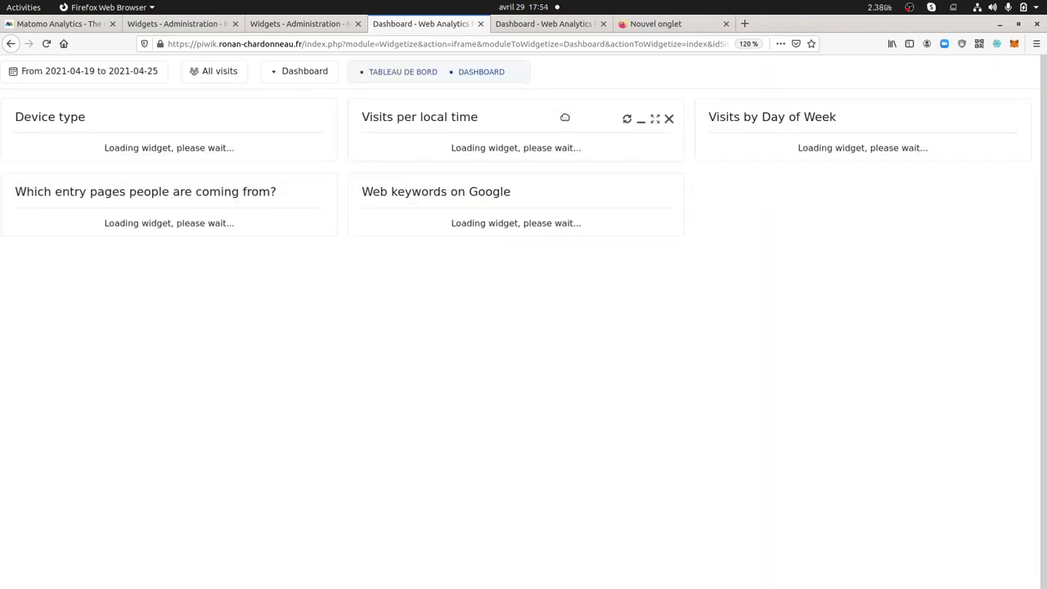
{"action": "right_click", "coordinate": [741, 78]}
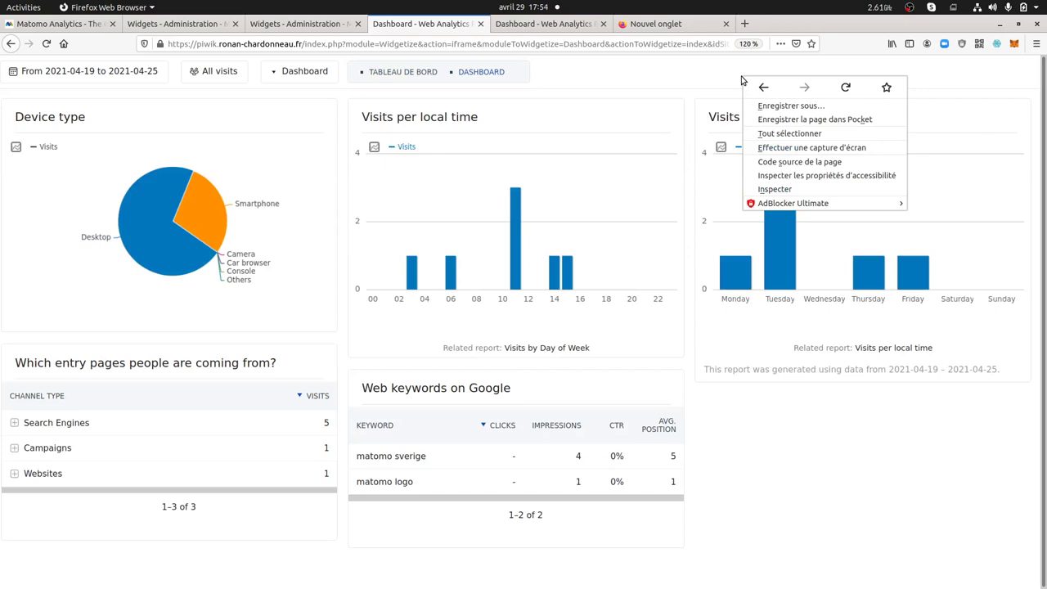
{"action": "left_click", "coordinate": [774, 148]}
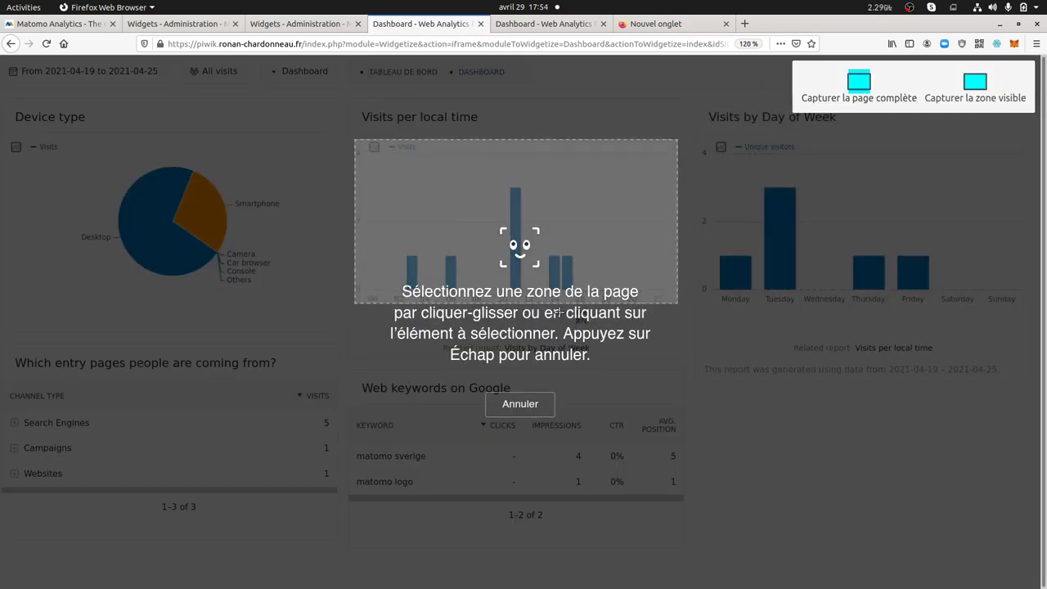
{"action": "key", "text": "Escape"}
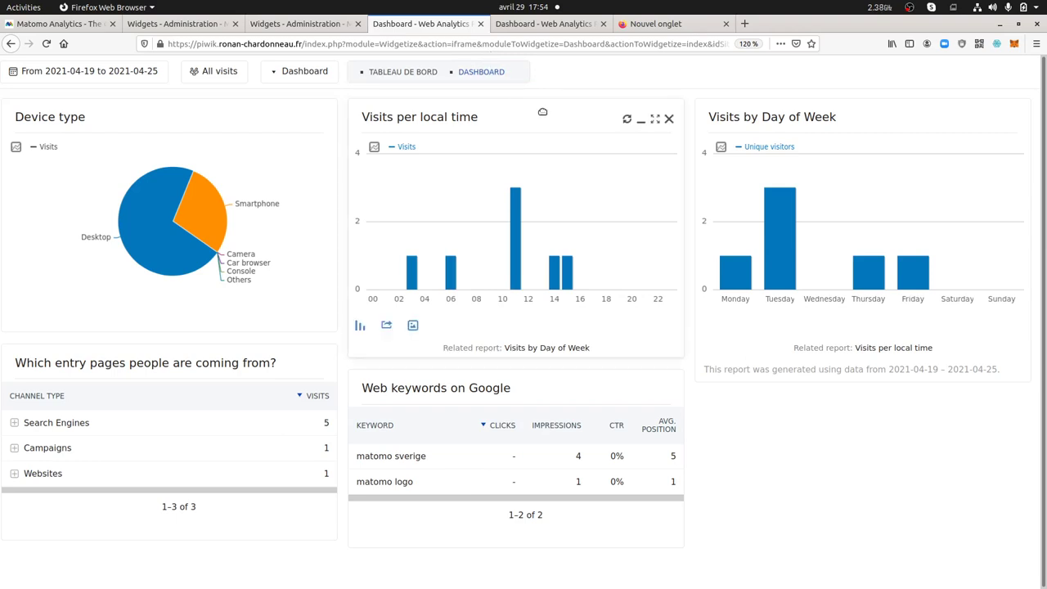
Reload the embedded Matomo page from its web address.
{"action": "left_click", "coordinate": [145, 72]}
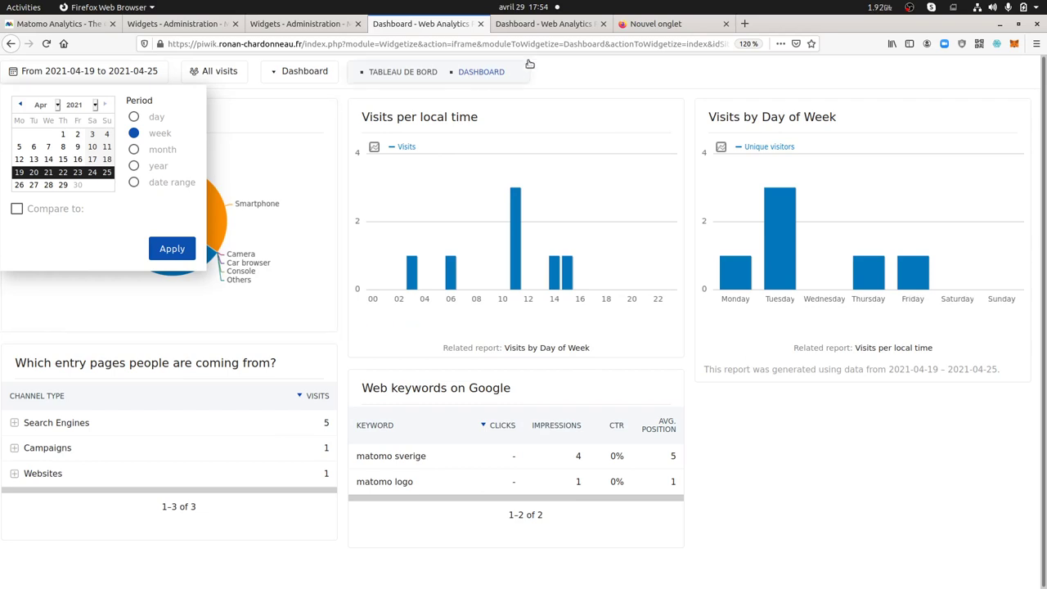
{"action": "left_click", "coordinate": [555, 45]}
{"action": "key", "text": "End"}
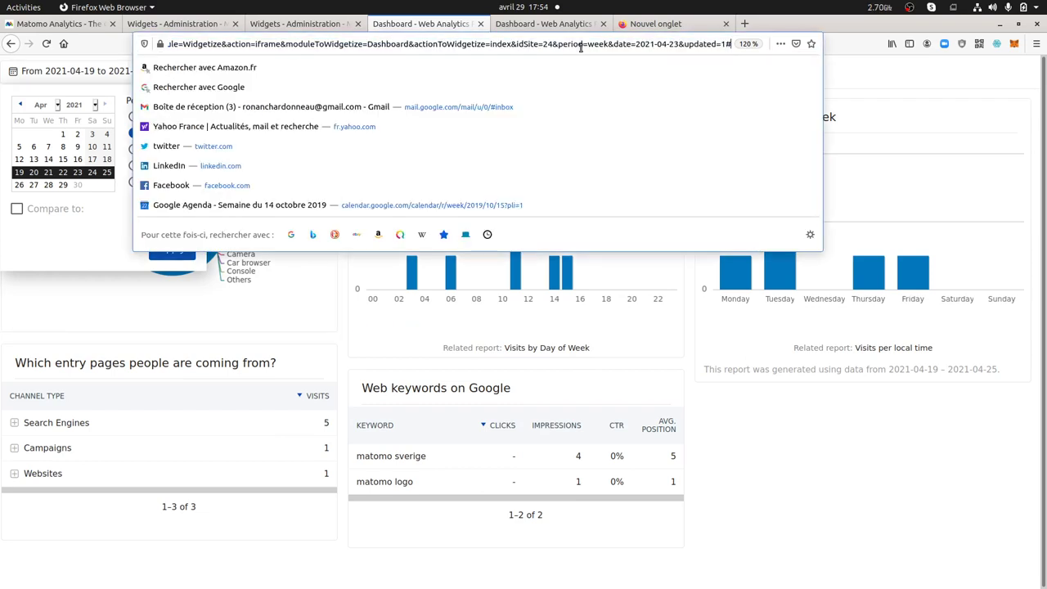
{"action": "key", "text": "Return"}
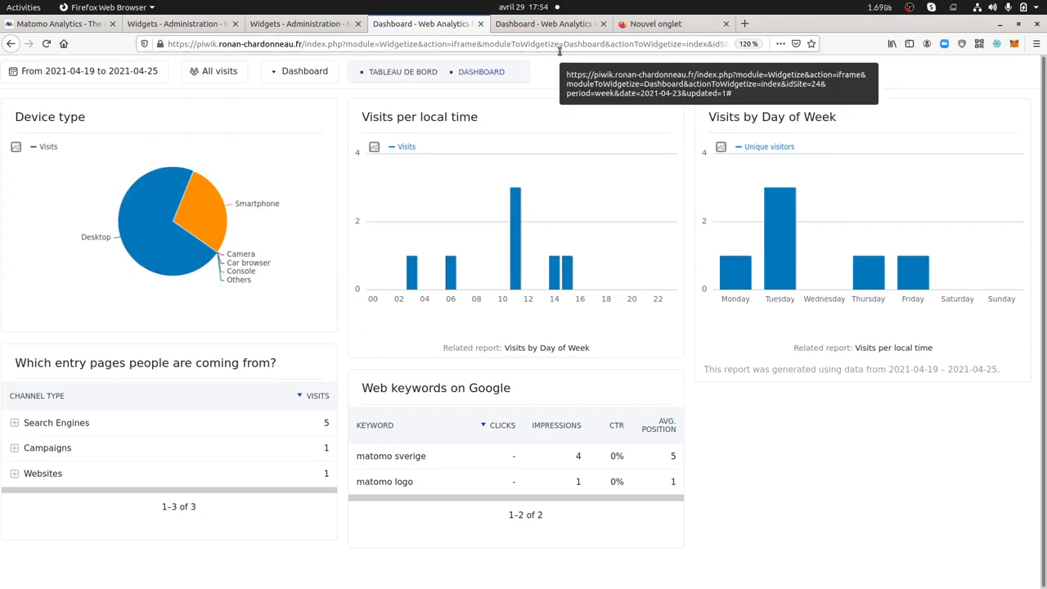
Show the Dashboard for the week of 5–11 April 2021 and select its web address.
{"action": "left_click", "coordinate": [83, 74]}
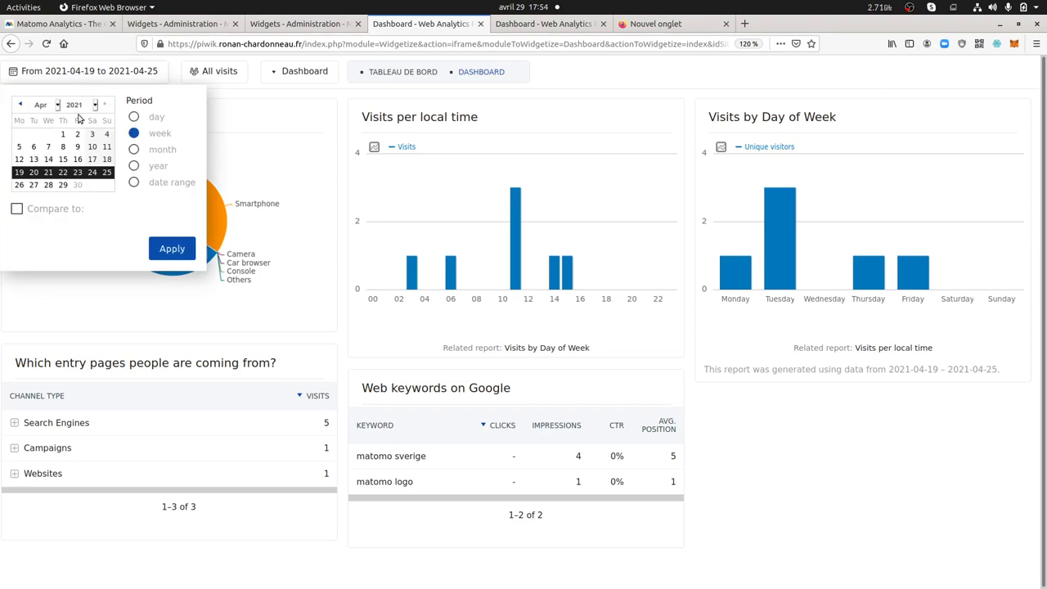
{"action": "left_click", "coordinate": [71, 151]}
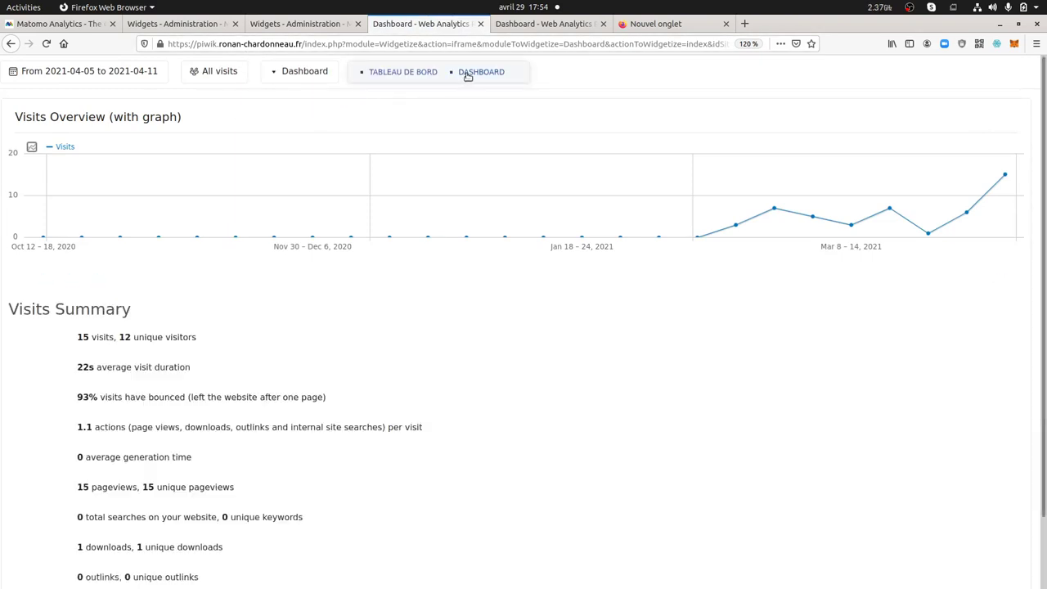
{"action": "left_click", "coordinate": [467, 74]}
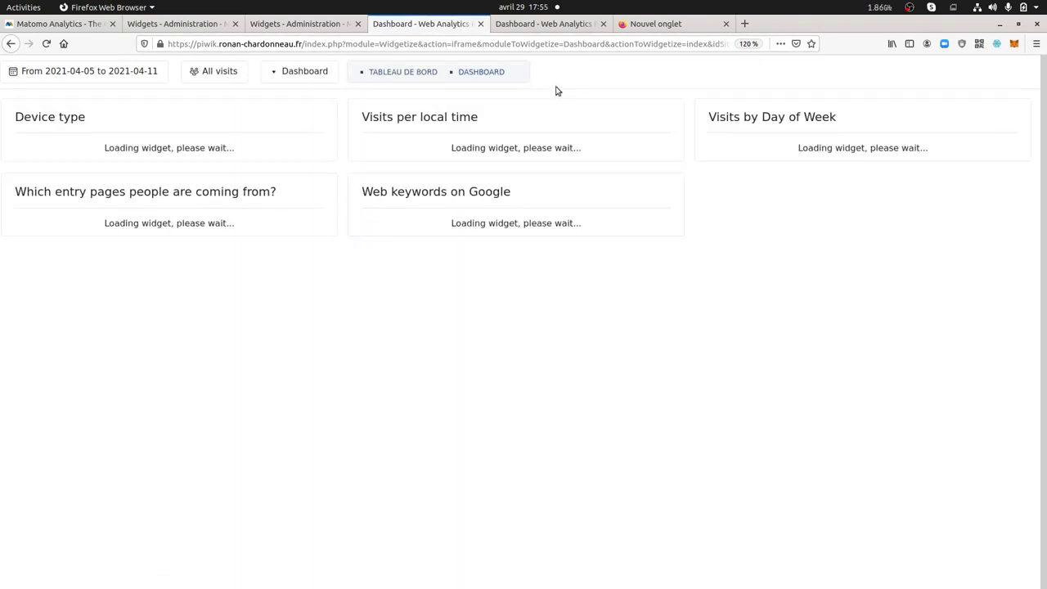
{"action": "left_click", "coordinate": [519, 49]}
{"action": "key", "text": "ctrl+c"}
{"action": "left_click", "coordinate": [853, 71]}
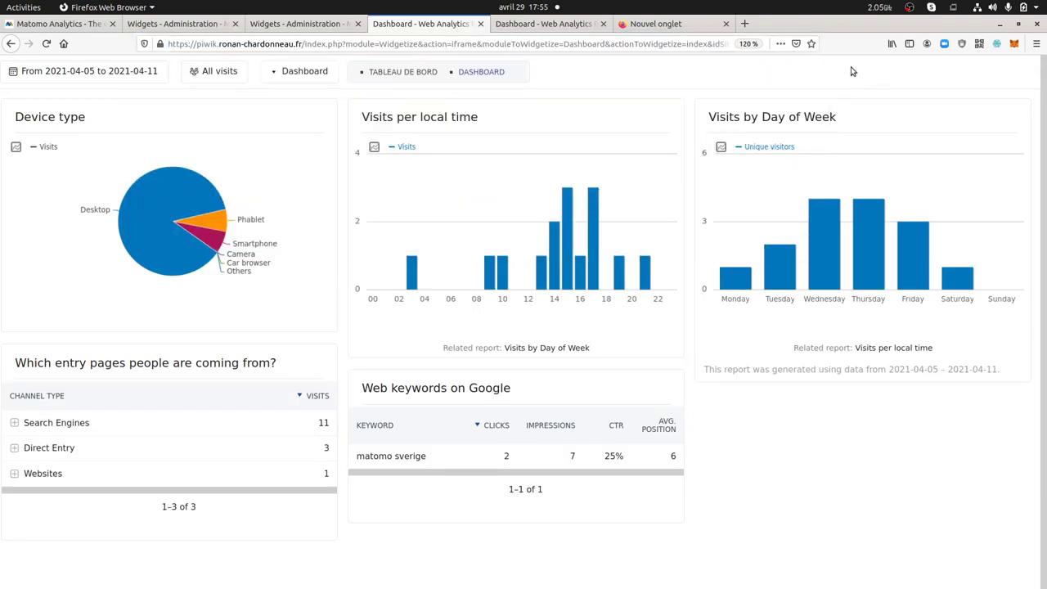
Load the copied dashboard address in a private window, then close that window.
{"action": "left_click", "coordinate": [1037, 44]}
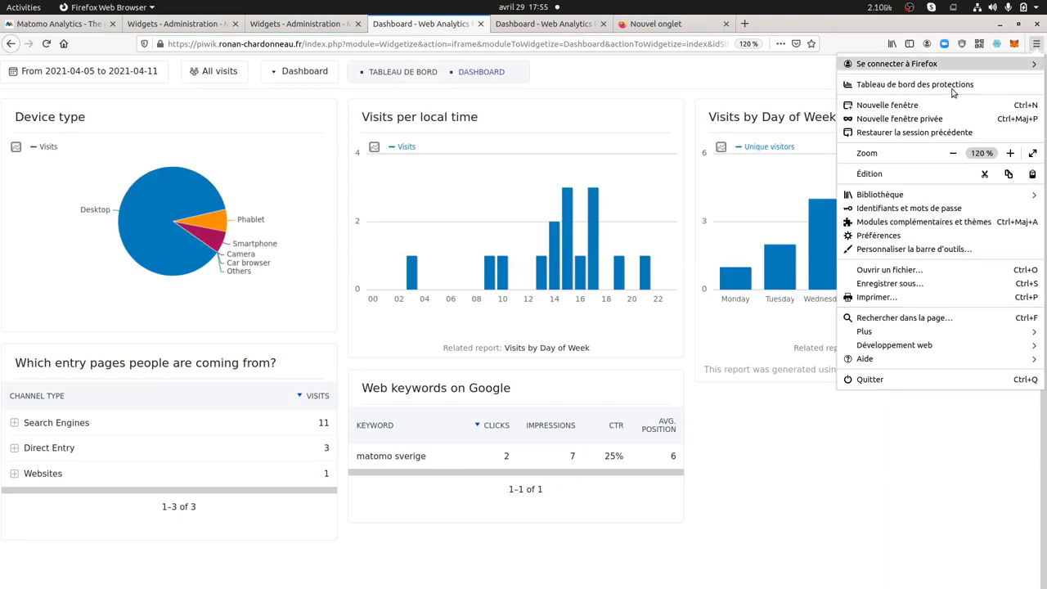
{"action": "left_click", "coordinate": [916, 117]}
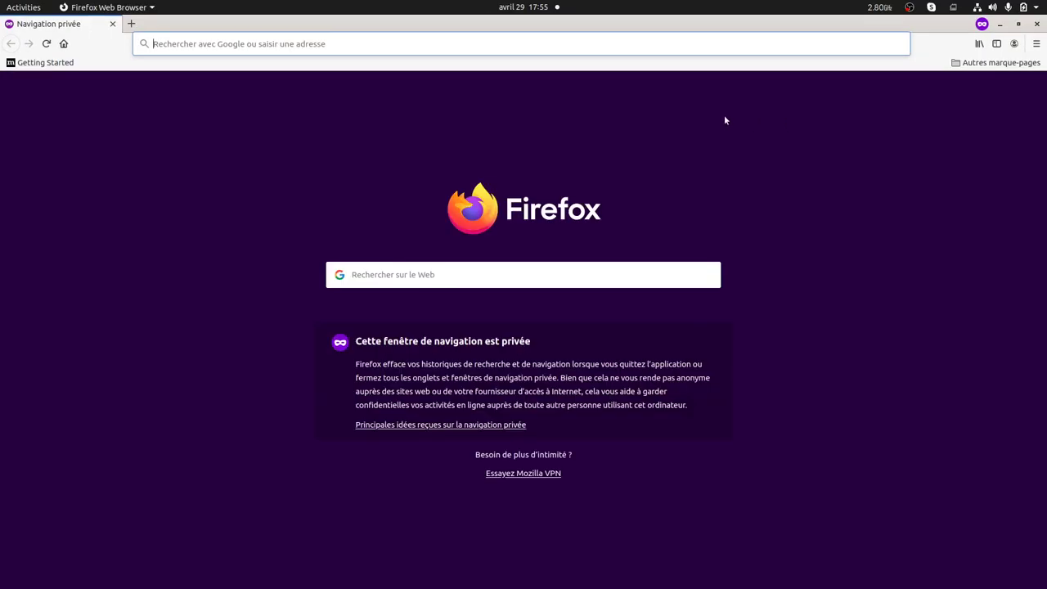
{"action": "key", "text": "ctrl+v"}
{"action": "key", "text": "Return"}
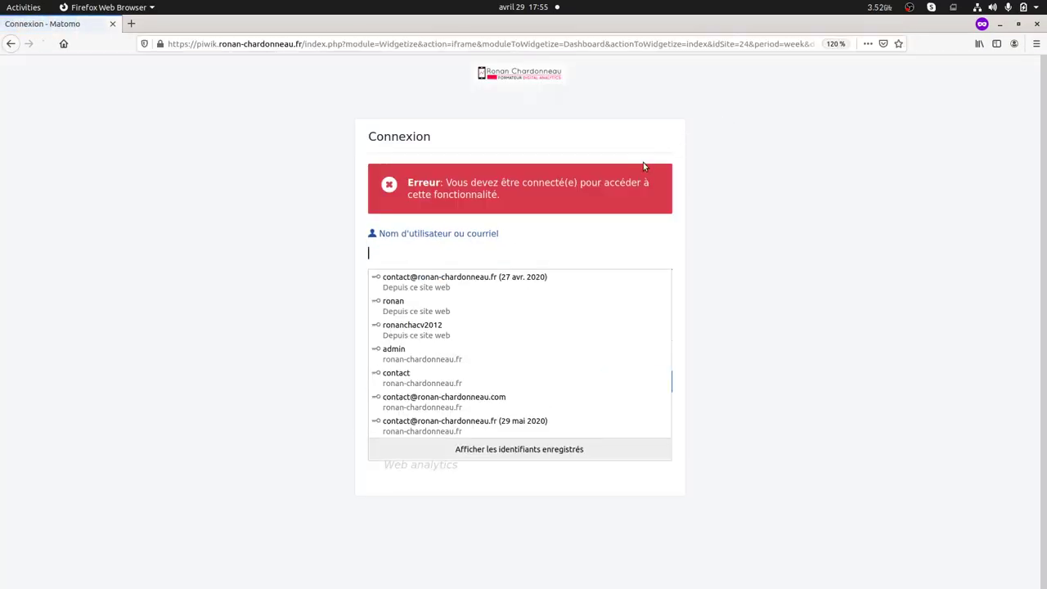
{"action": "left_click", "coordinate": [550, 131]}
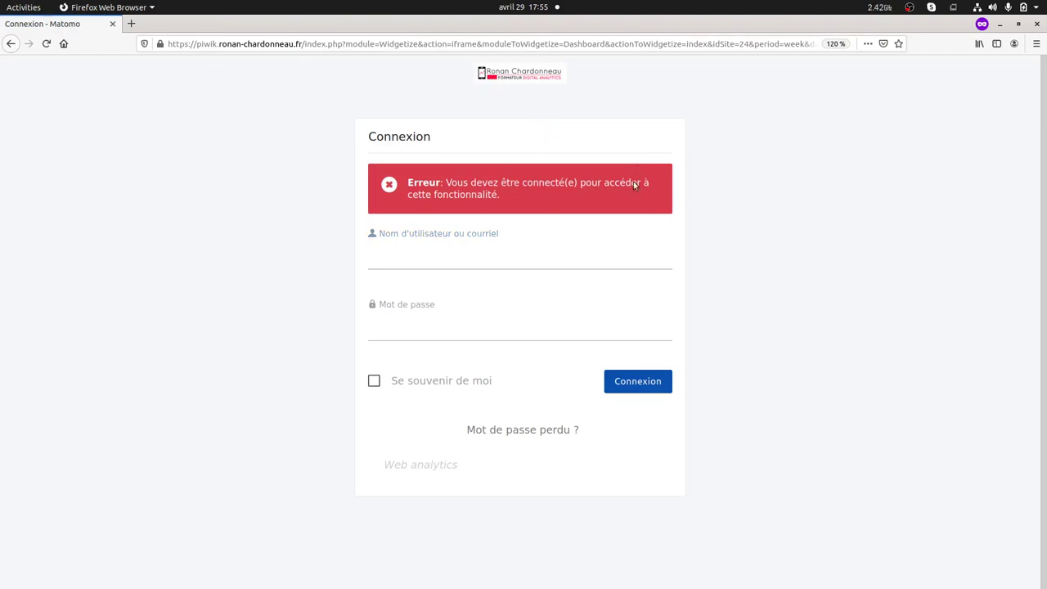
{"action": "left_click", "coordinate": [1036, 24]}
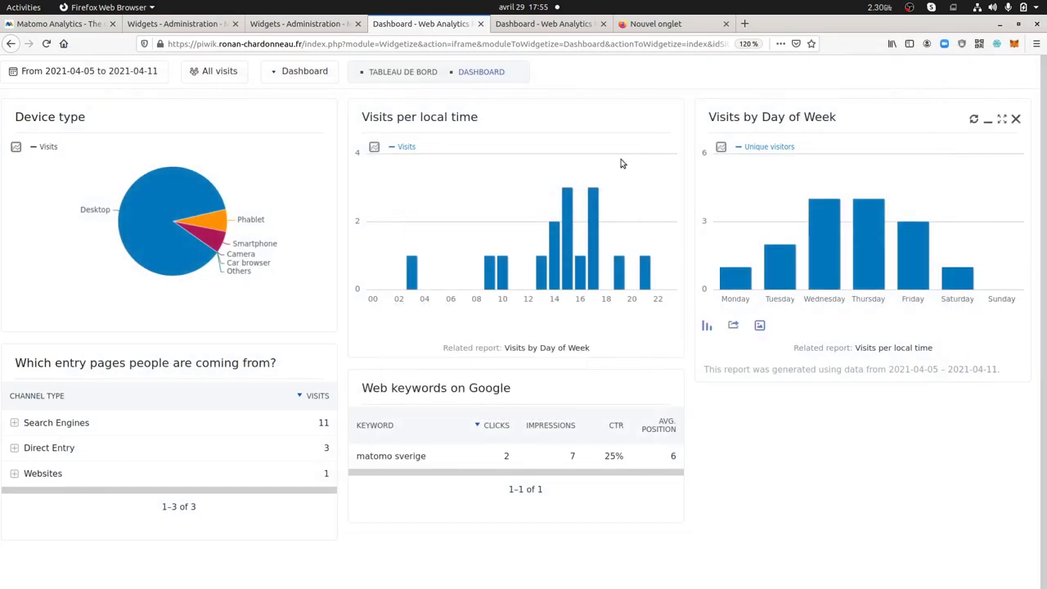
Load the embedded dashboard address for 5–11 April 2021 in a new tab and show the DASHBOARD widgets.
{"action": "left_click", "coordinate": [654, 28]}
{"action": "left_click", "coordinate": [579, 44]}
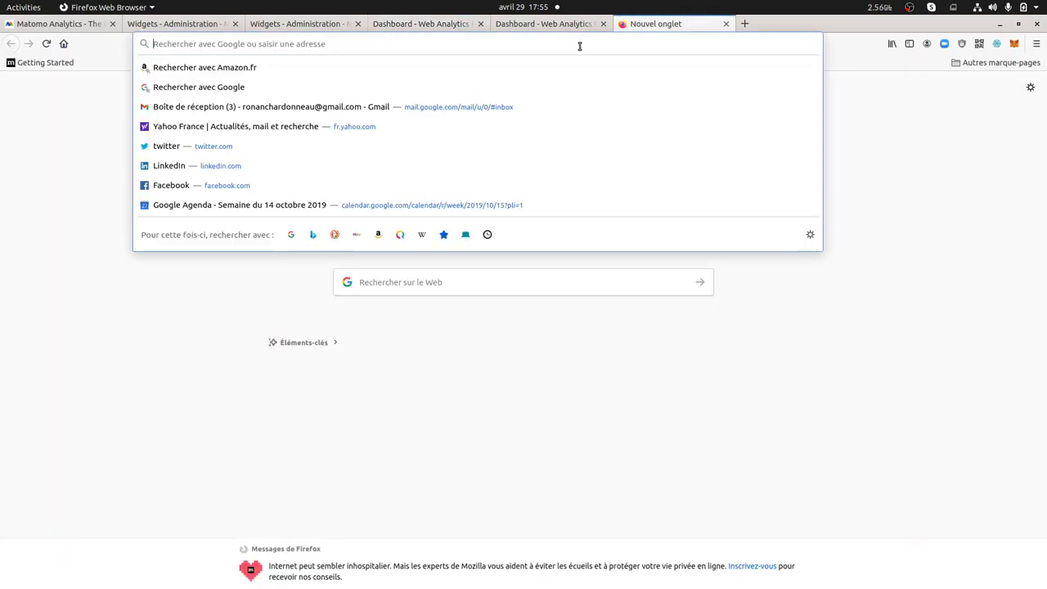
{"action": "key", "text": "ctrl+v"}
{"action": "key", "text": "Return"}
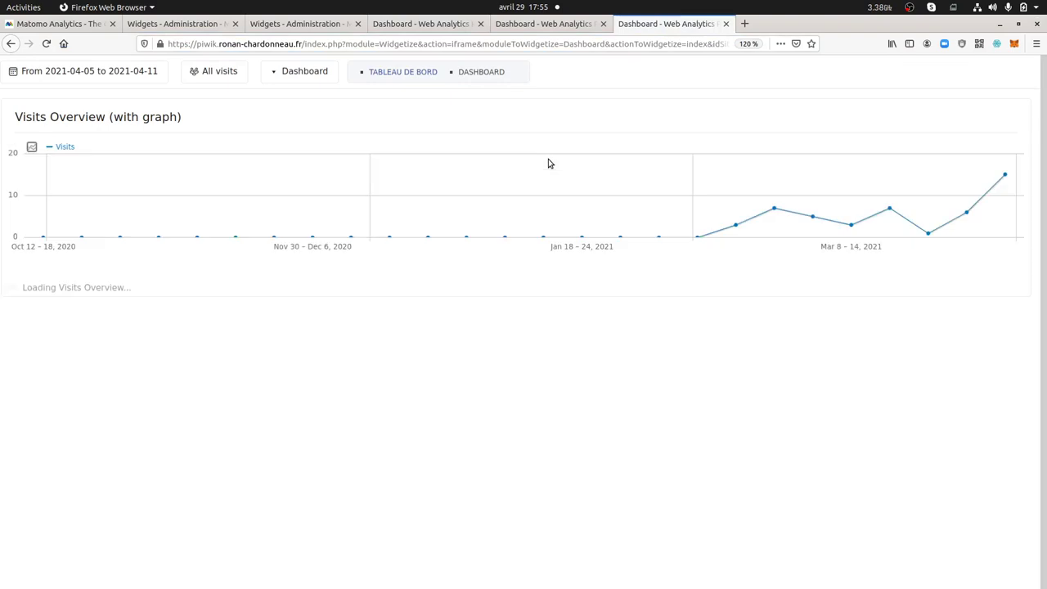
{"action": "left_click", "coordinate": [505, 76]}
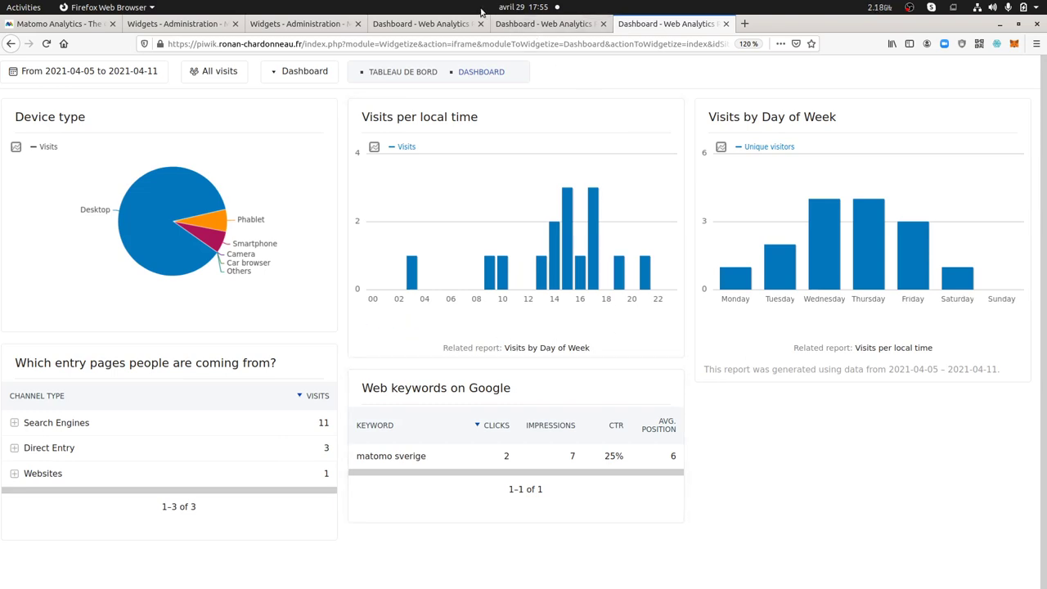
Return to the main dashboard and open Custom Reports > Manage Reports.
{"action": "left_click", "coordinate": [422, 29]}
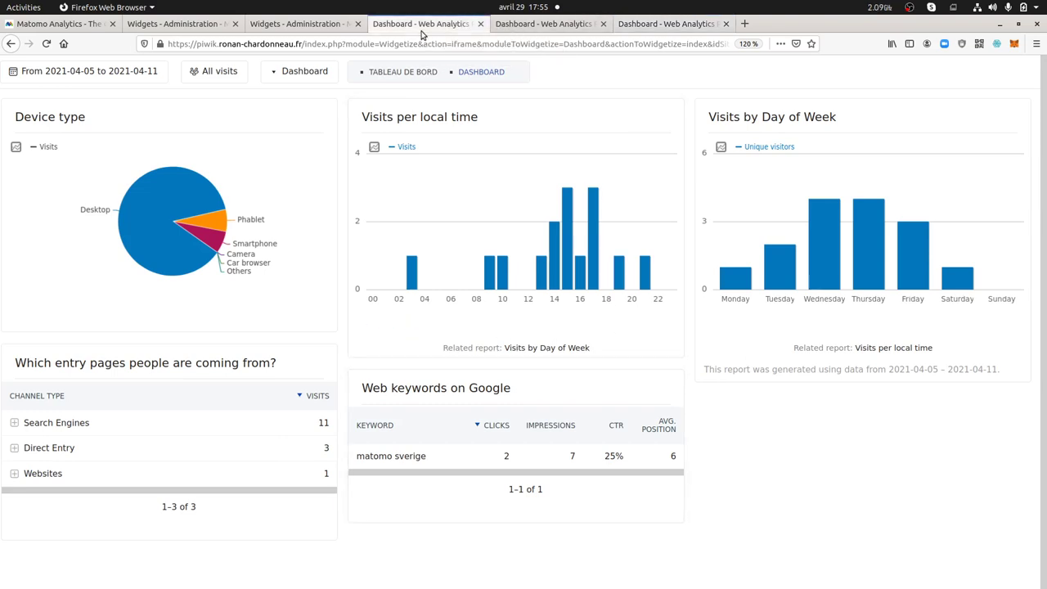
{"action": "left_click", "coordinate": [315, 29]}
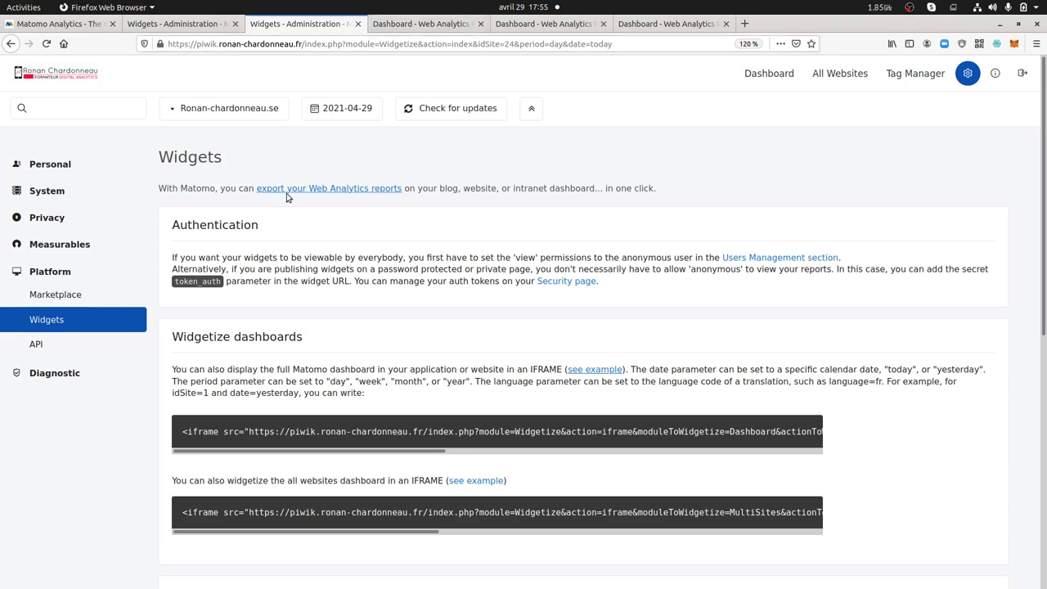
{"action": "left_click", "coordinate": [769, 73]}
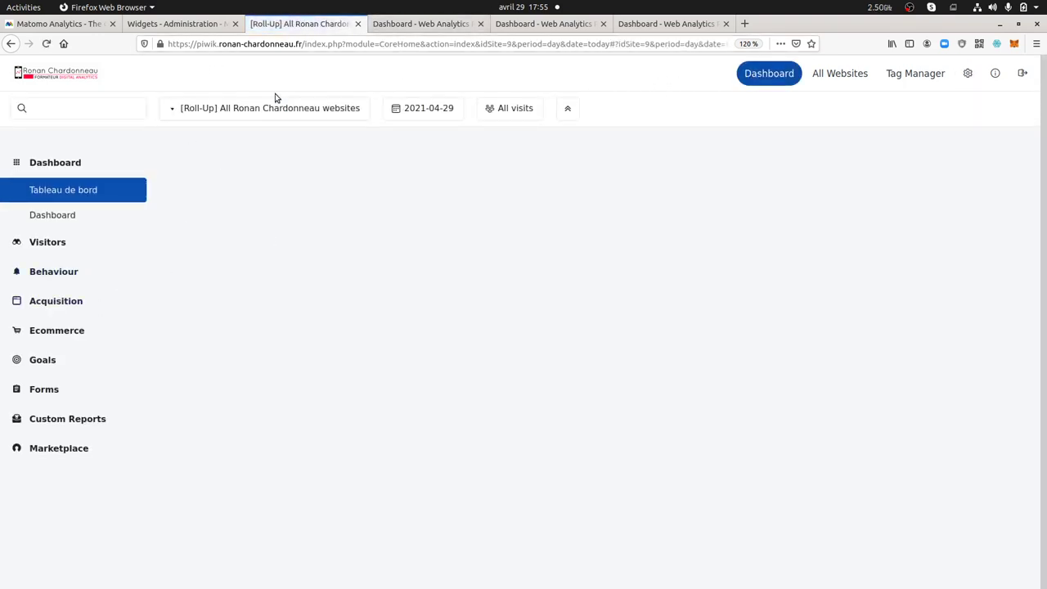
{"action": "left_click", "coordinate": [49, 418]}
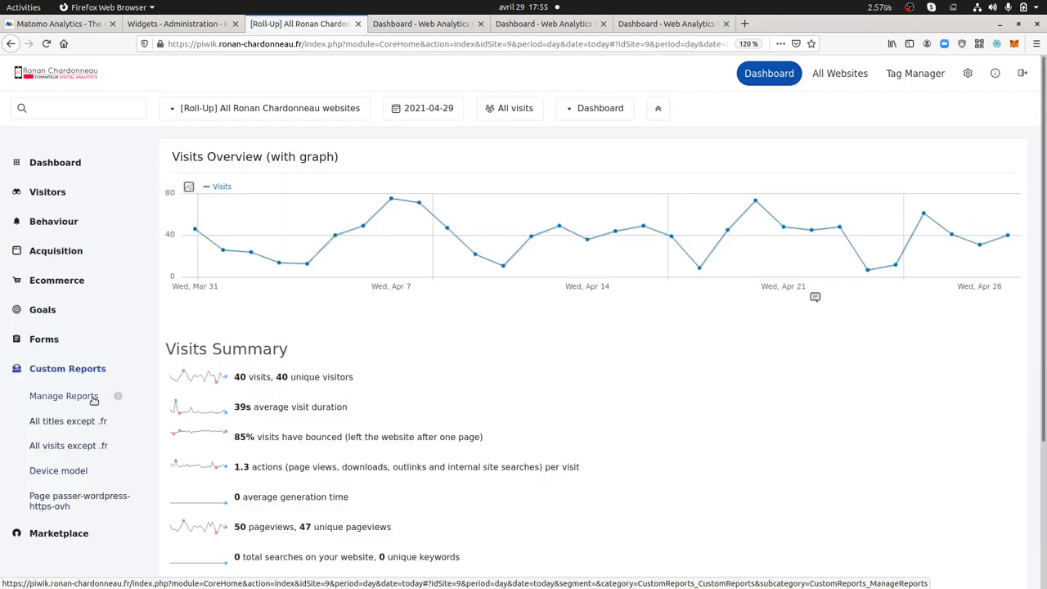
{"action": "left_click", "coordinate": [90, 398]}
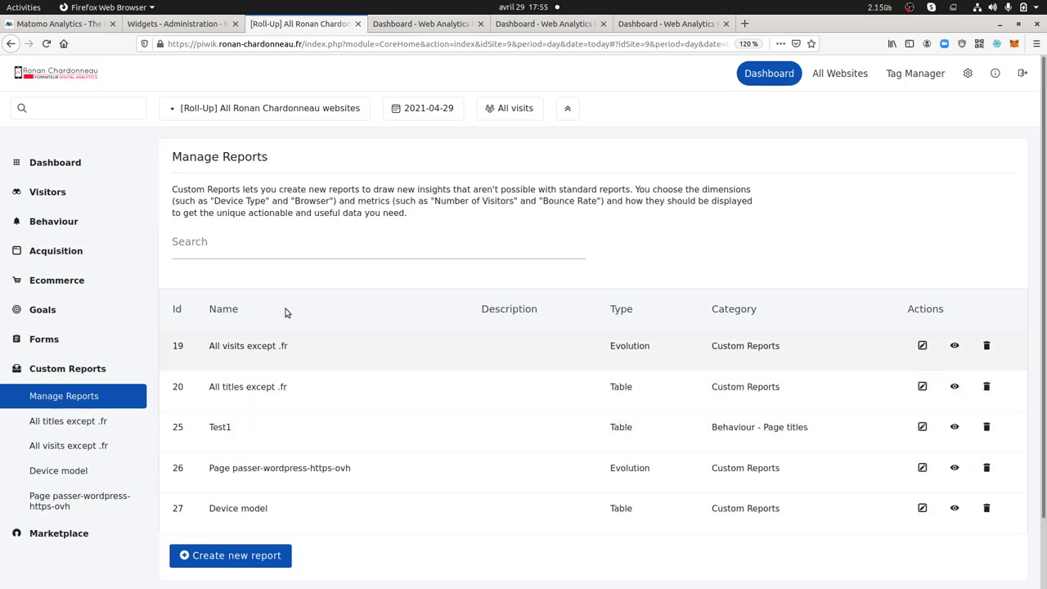
Switch the site selector to the Ronan-chardonneau.se website.
{"action": "left_click", "coordinate": [272, 114]}
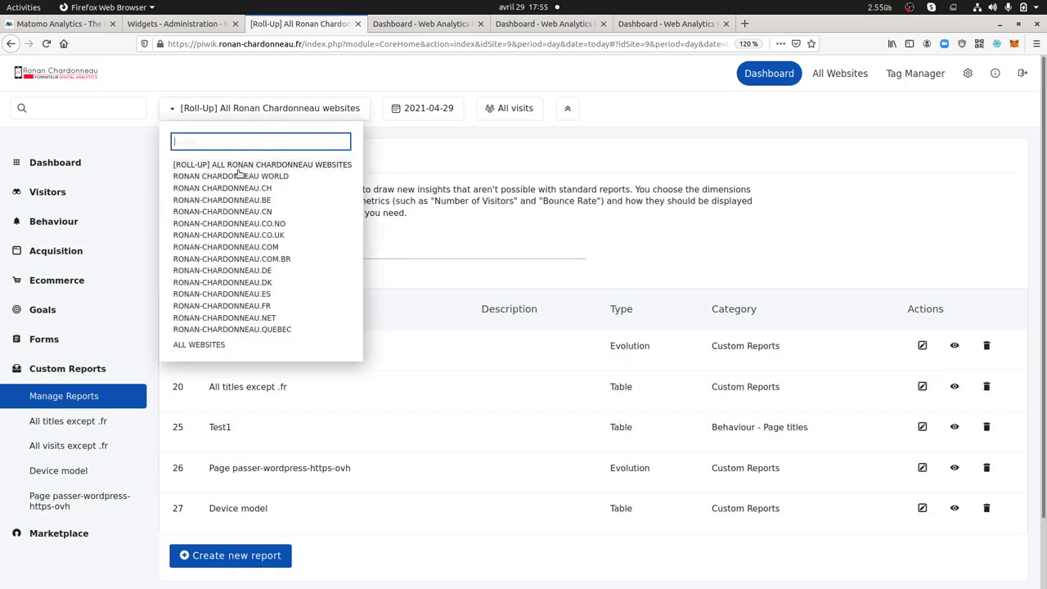
{"action": "type", "text": "se"}
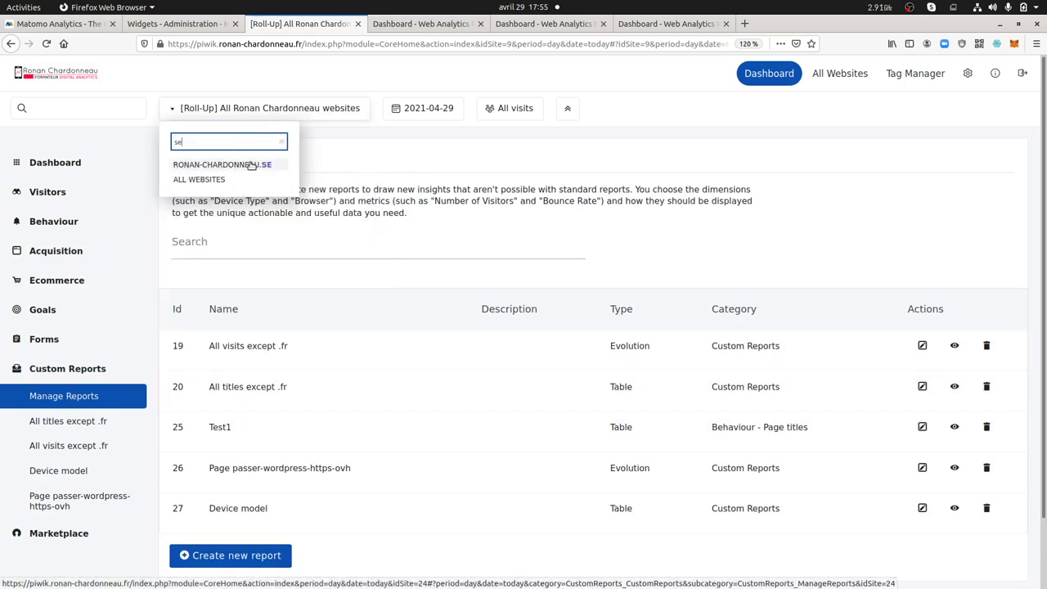
{"action": "left_click", "coordinate": [256, 164]}
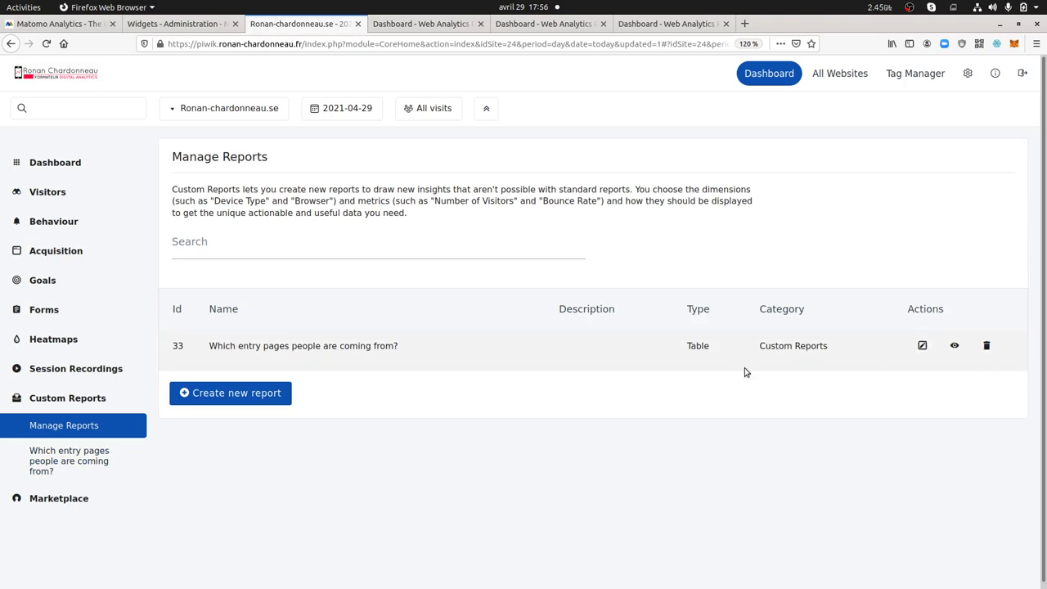
Create an Evolution report named 'visits' on the entry-pages subcategory and return to the report list.
{"action": "left_click", "coordinate": [265, 401]}
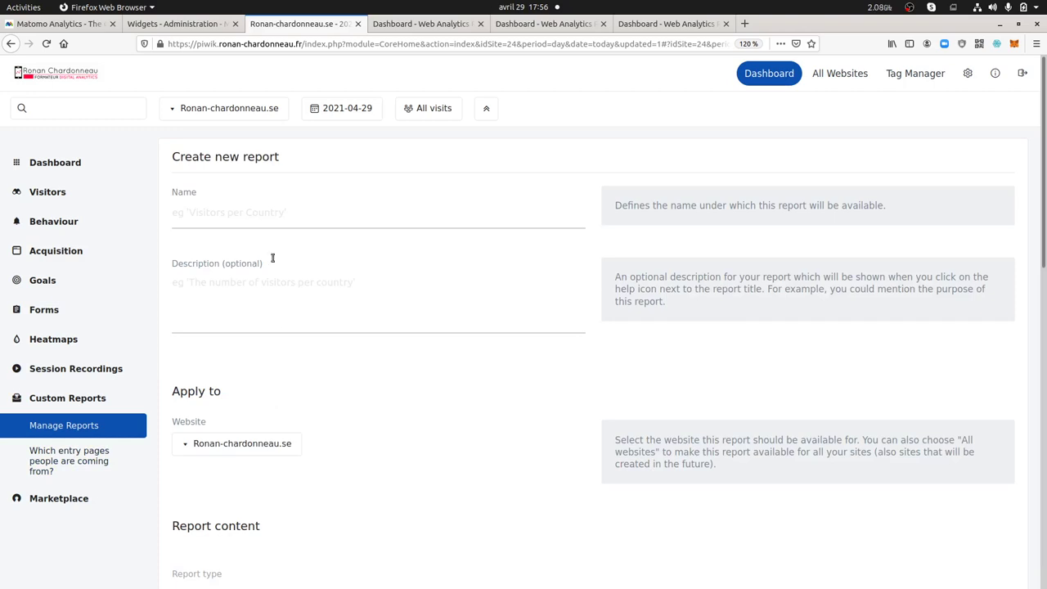
{"action": "left_click", "coordinate": [247, 216]}
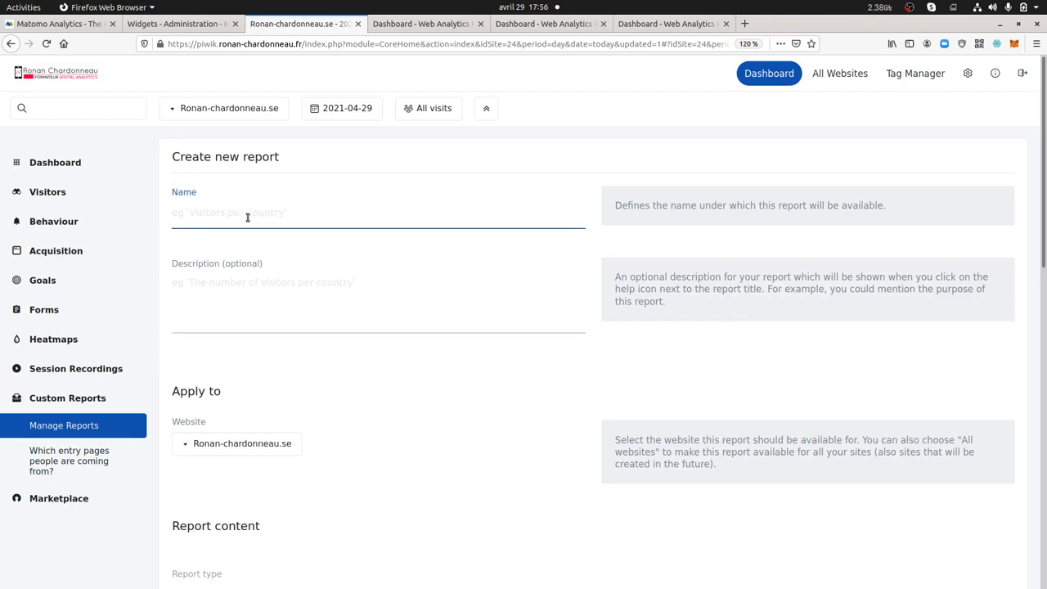
{"action": "scroll", "coordinate": [270, 249], "scroll_direction": "down", "scroll_amount": 5}
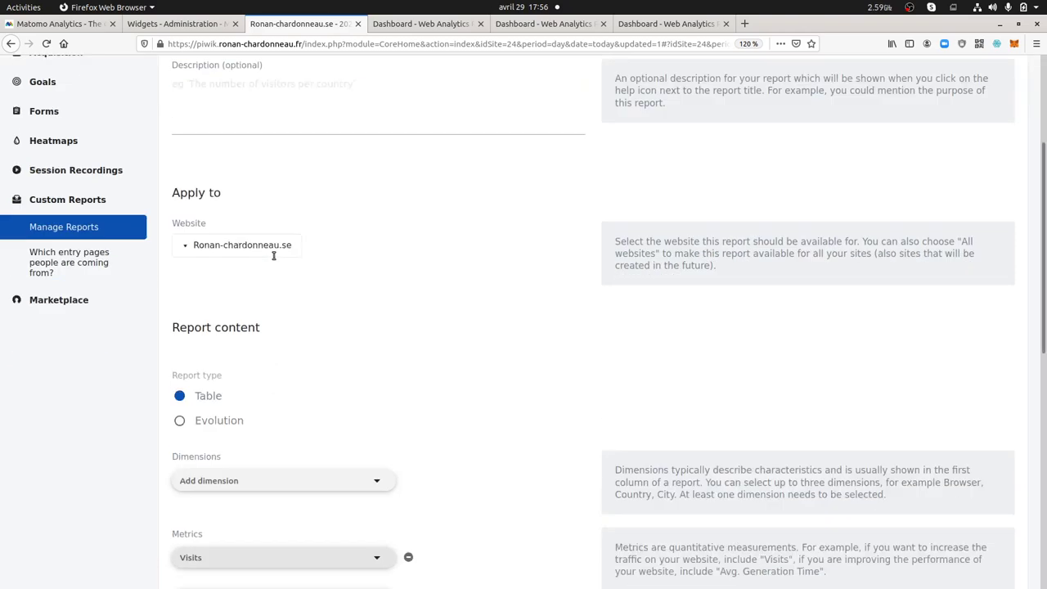
{"action": "scroll", "coordinate": [229, 416], "scroll_direction": "down", "scroll_amount": 5}
{"action": "scroll", "coordinate": [245, 376], "scroll_direction": "down", "scroll_amount": 3}
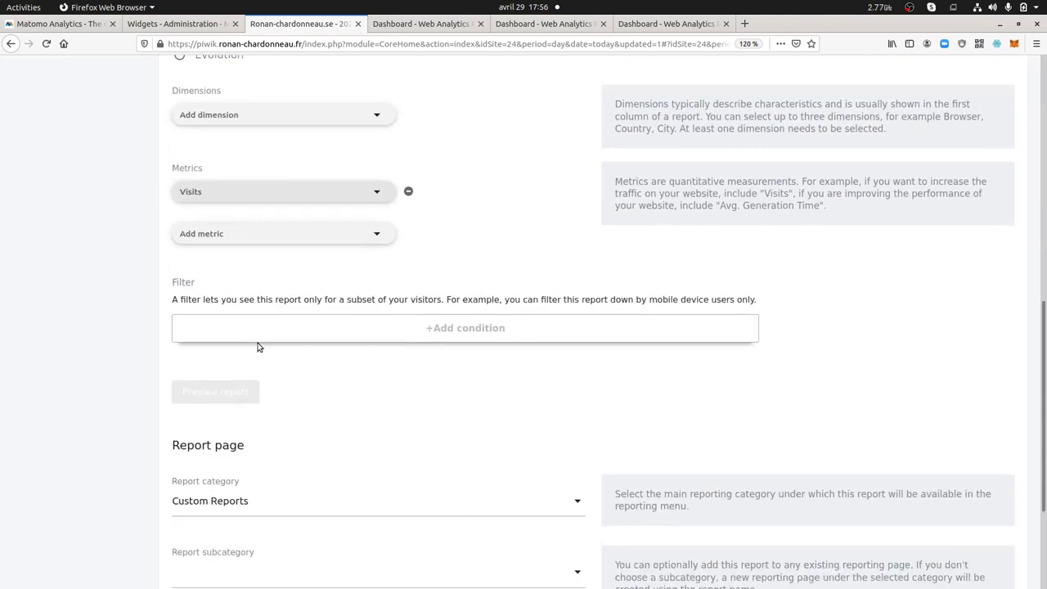
{"action": "scroll", "coordinate": [297, 267], "scroll_direction": "up", "scroll_amount": 7}
{"action": "left_click", "coordinate": [233, 244]}
{"action": "scroll", "coordinate": [246, 286], "scroll_direction": "down", "scroll_amount": 4}
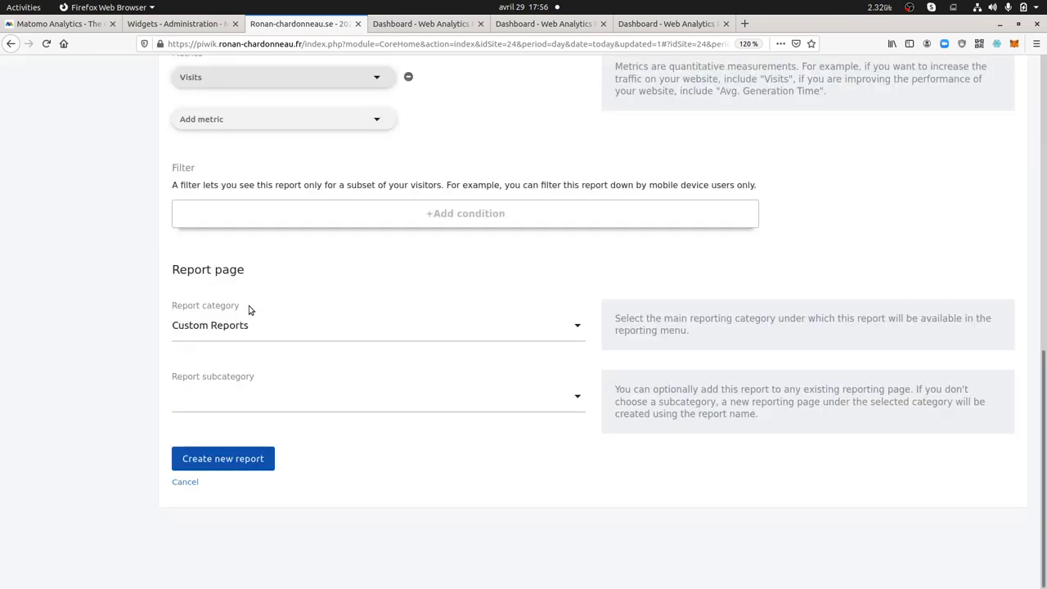
{"action": "left_click", "coordinate": [249, 397]}
{"action": "left_click", "coordinate": [238, 462]}
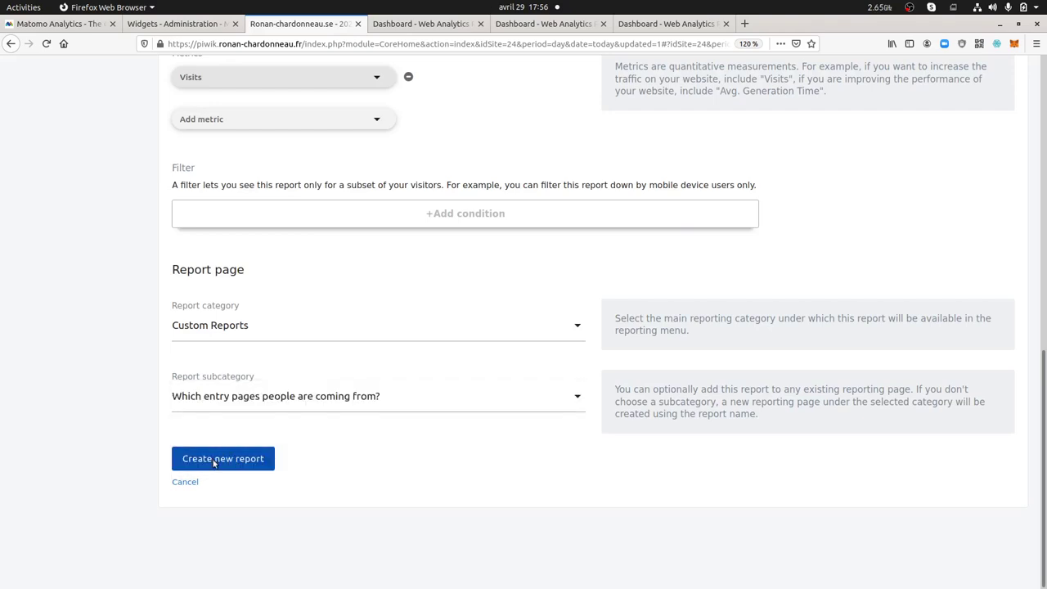
{"action": "left_click", "coordinate": [218, 459]}
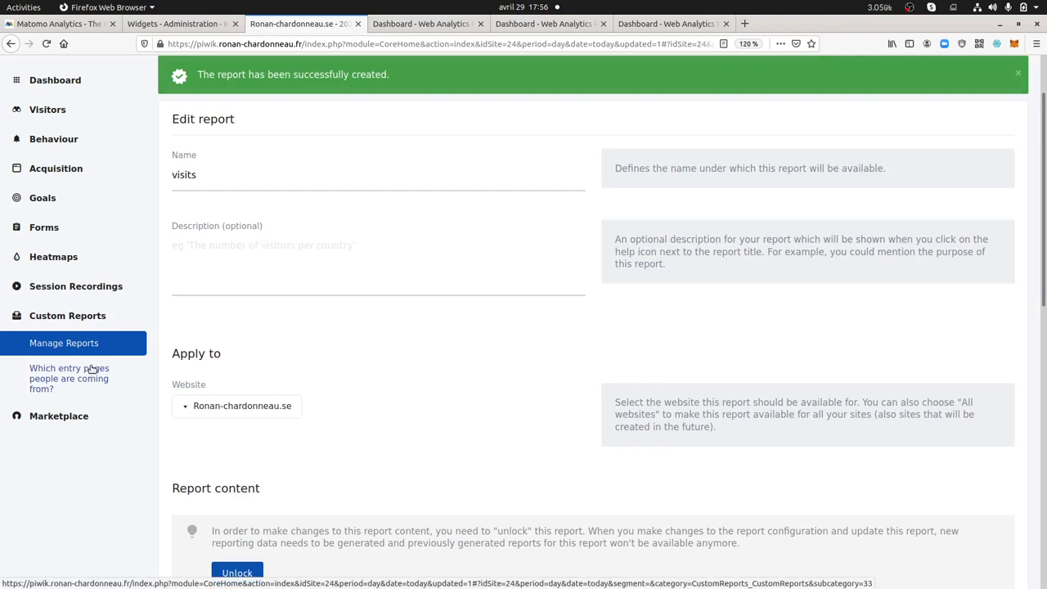
{"action": "left_click", "coordinate": [94, 344]}
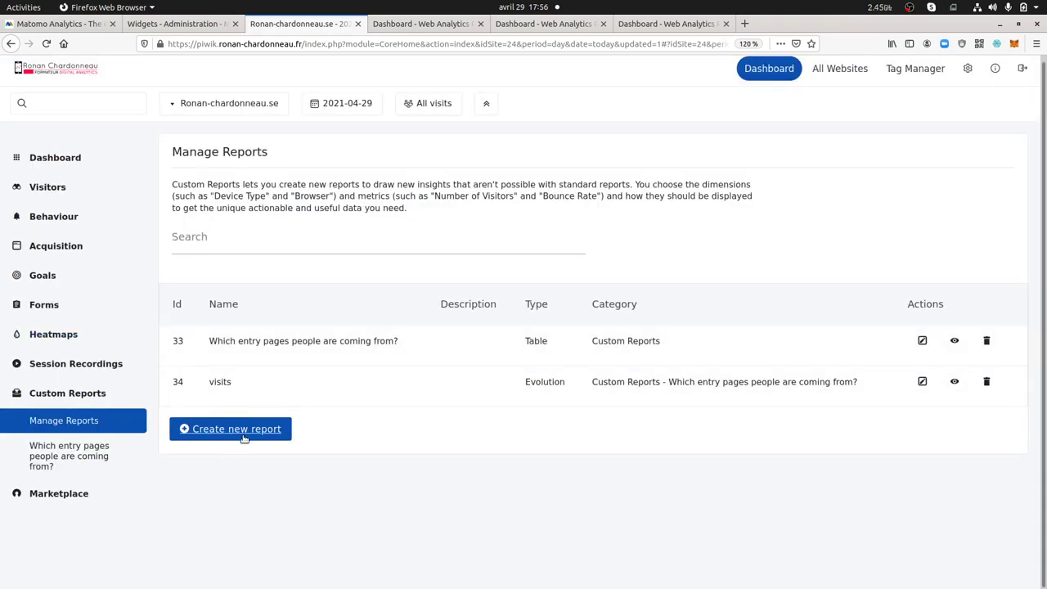
Create a table report named 'Browser' with the Browser dimension on the entry-pages subcategory.
{"action": "left_click", "coordinate": [243, 438]}
{"action": "left_click", "coordinate": [305, 214]}
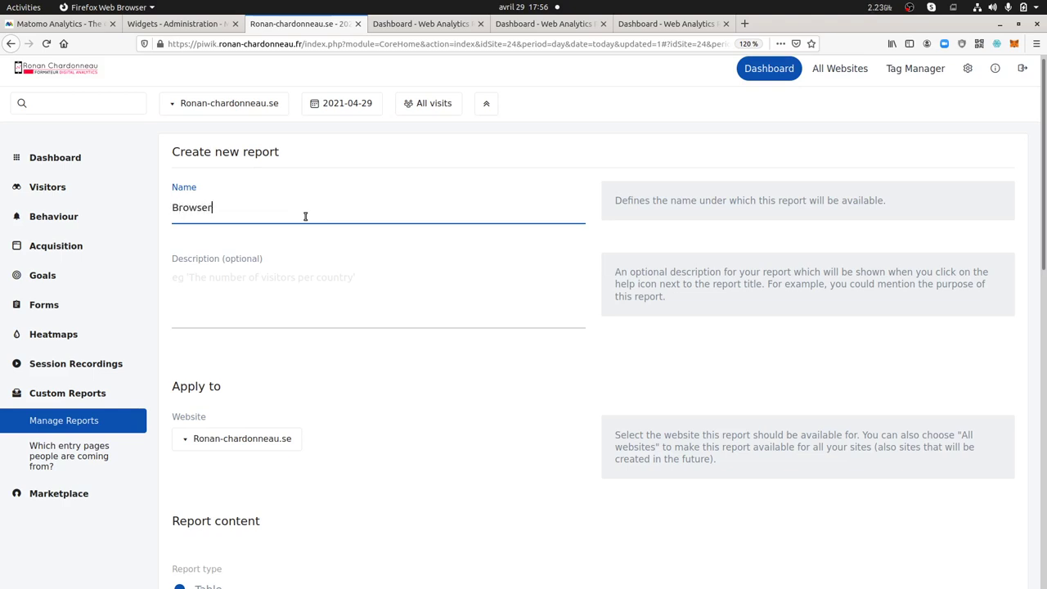
{"action": "scroll", "coordinate": [305, 215], "scroll_direction": "down", "scroll_amount": 3}
{"action": "left_click", "coordinate": [229, 373]}
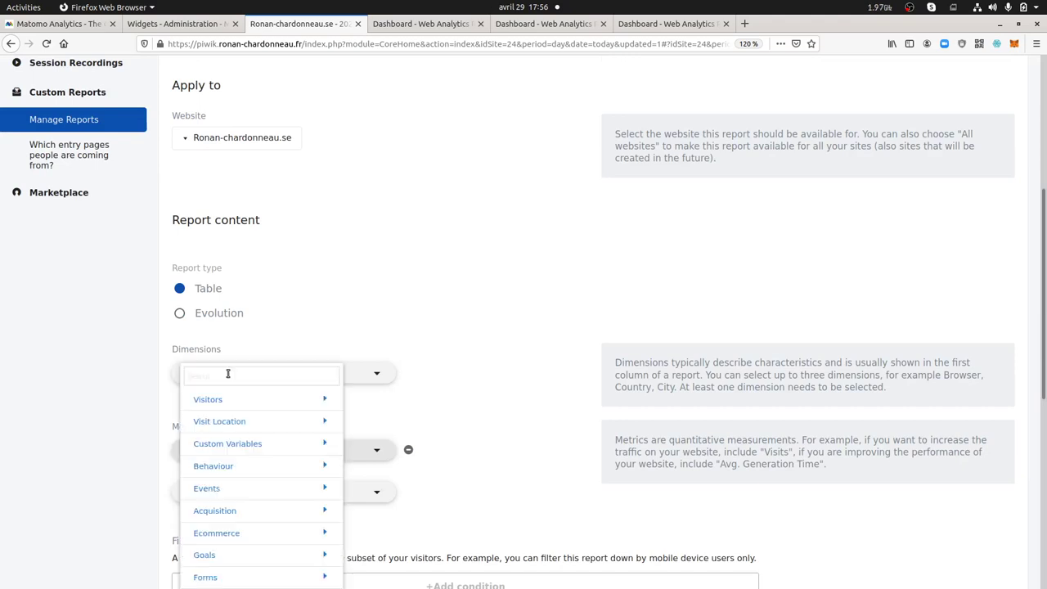
{"action": "type", "text": "bro"}
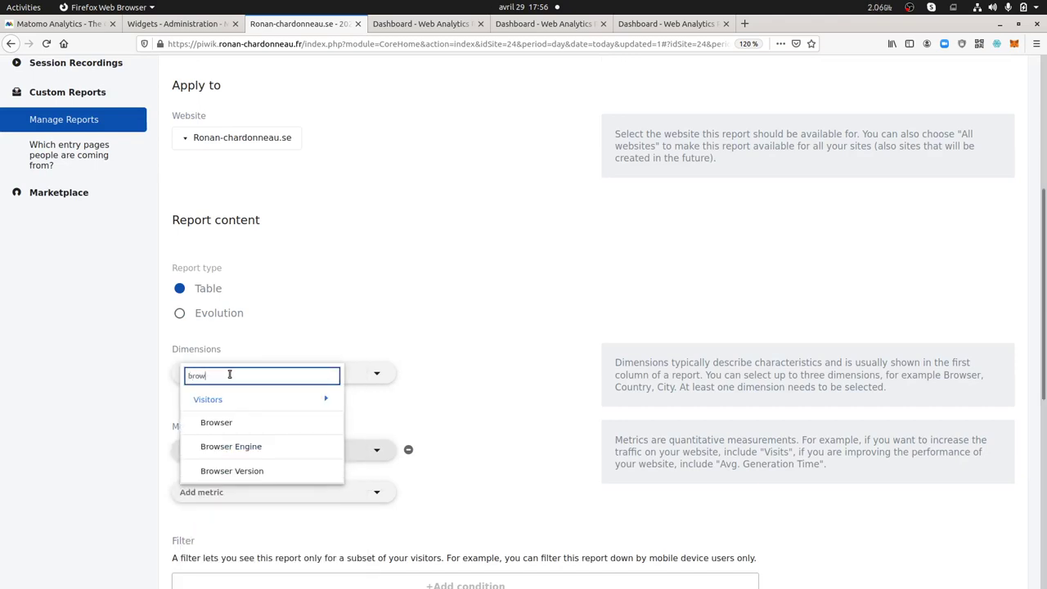
{"action": "type", "text": "w"}
{"action": "left_click", "coordinate": [216, 422]}
{"action": "scroll", "coordinate": [205, 428], "scroll_direction": "down", "scroll_amount": 5}
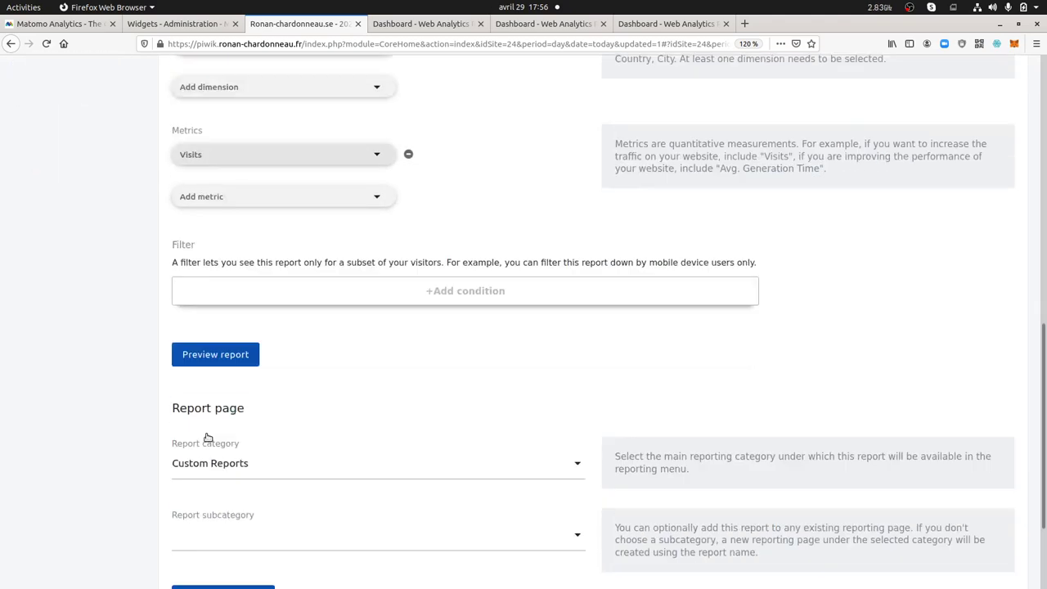
{"action": "scroll", "coordinate": [207, 442], "scroll_direction": "down", "scroll_amount": 3}
{"action": "left_click", "coordinate": [249, 404]}
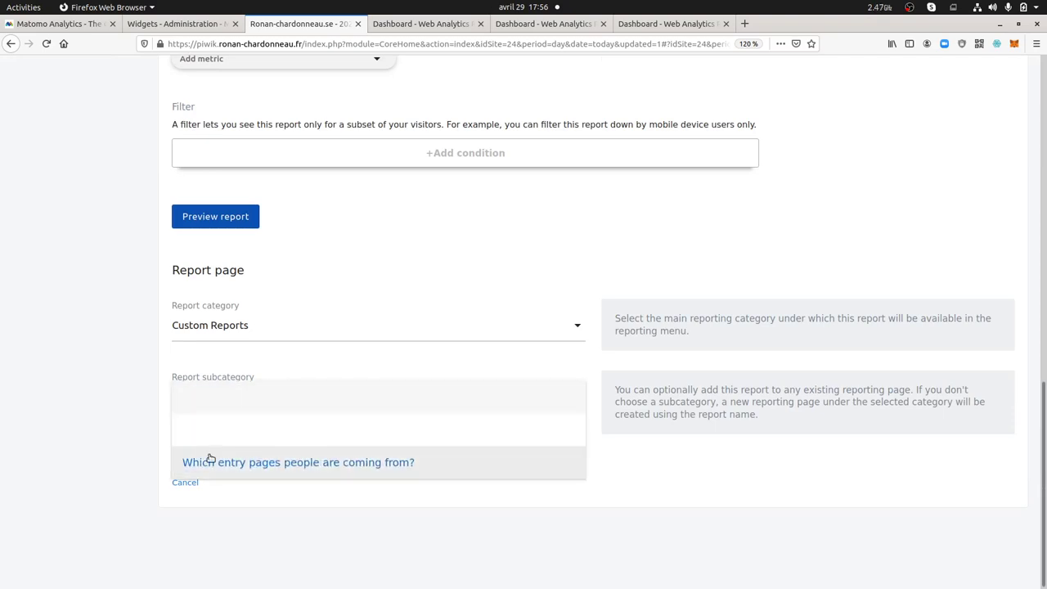
{"action": "left_click", "coordinate": [209, 461]}
{"action": "left_click", "coordinate": [207, 466]}
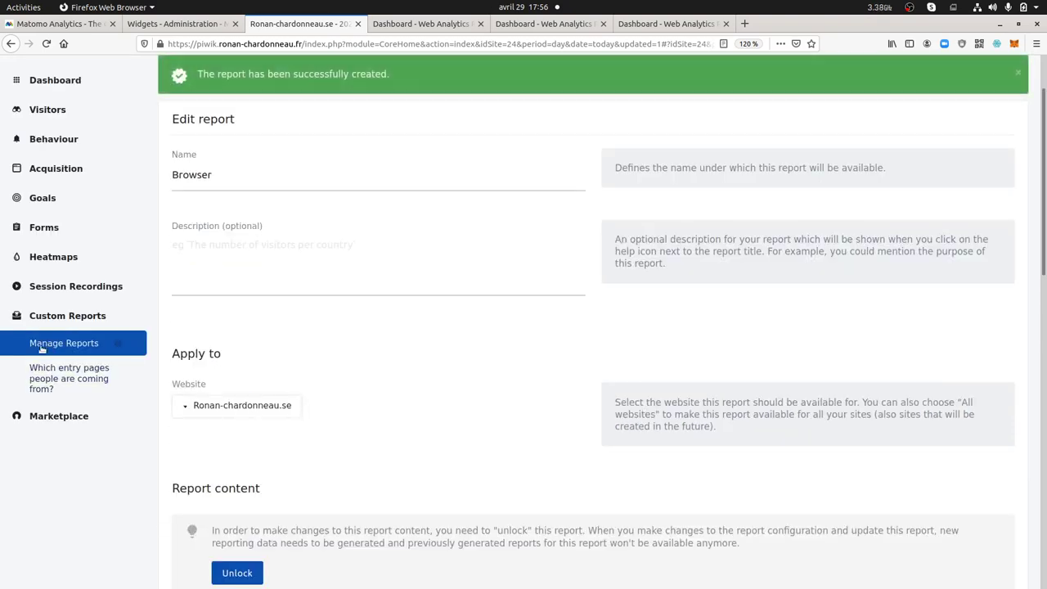
Review the empty visits chart and Browser report on the entry-pages page, then go back to Manage Reports.
{"action": "left_click", "coordinate": [48, 377]}
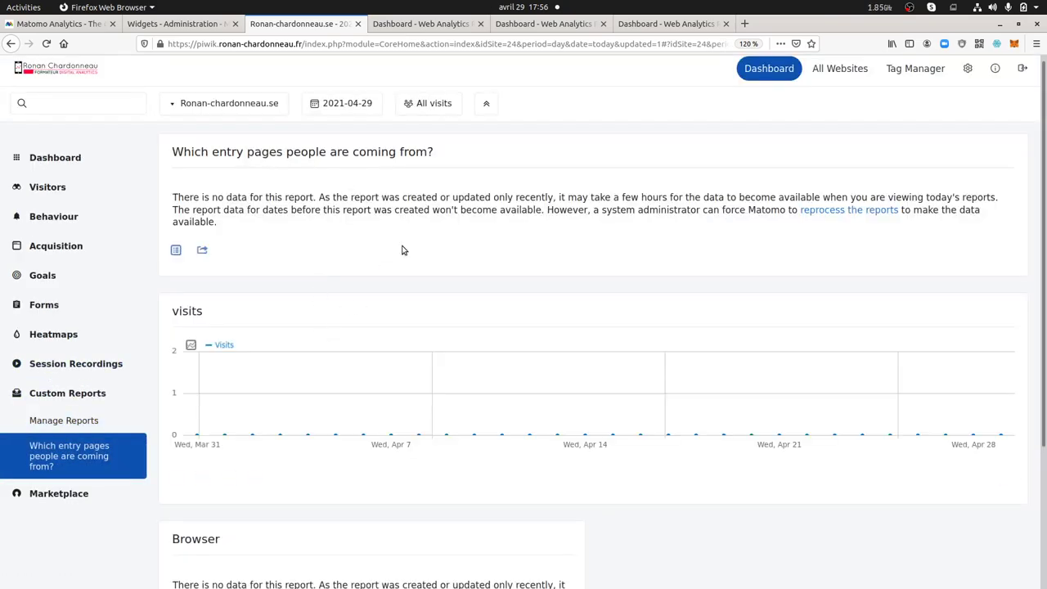
{"action": "scroll", "coordinate": [402, 247], "scroll_direction": "down", "scroll_amount": 3}
{"action": "scroll", "coordinate": [401, 250], "scroll_direction": "up", "scroll_amount": 3}
{"action": "scroll", "coordinate": [367, 390], "scroll_direction": "down", "scroll_amount": 3}
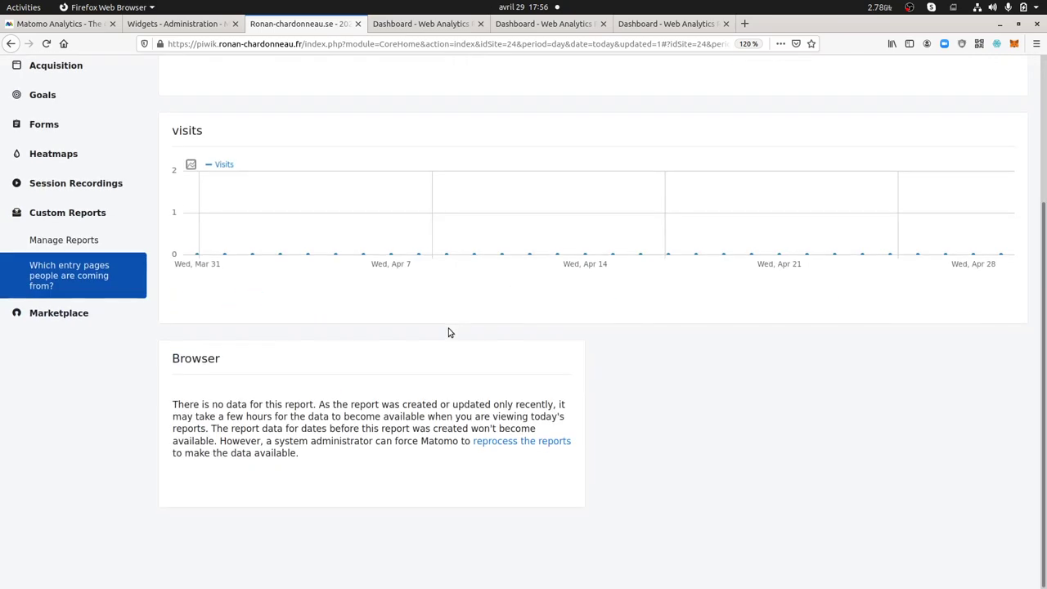
{"action": "scroll", "coordinate": [418, 173], "scroll_direction": "up", "scroll_amount": 3}
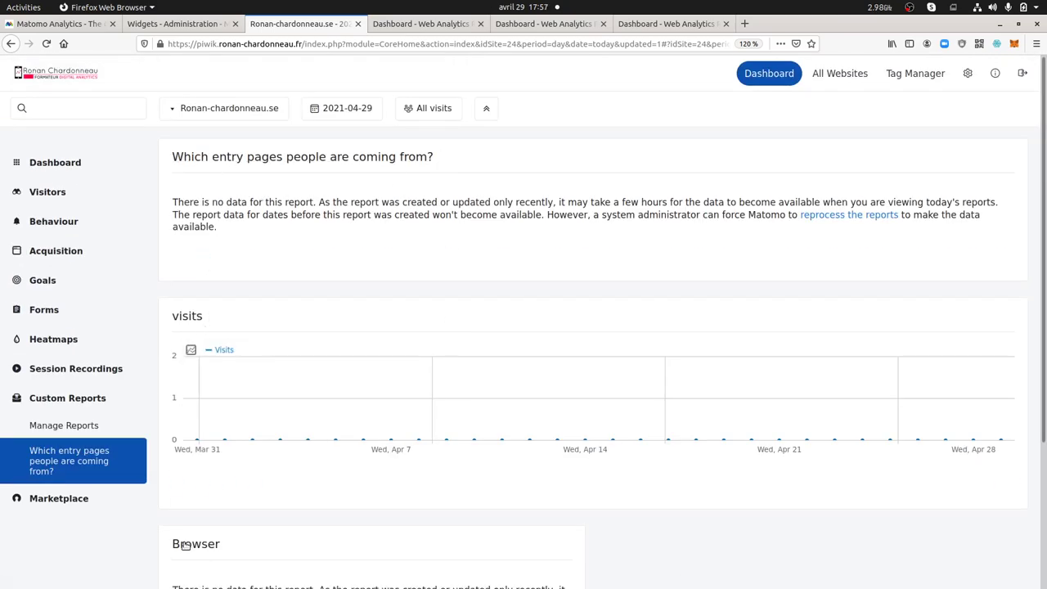
{"action": "scroll", "coordinate": [179, 543], "scroll_direction": "down", "scroll_amount": 2}
{"action": "scroll", "coordinate": [377, 434], "scroll_direction": "down", "scroll_amount": 1}
{"action": "scroll", "coordinate": [413, 446], "scroll_direction": "up", "scroll_amount": 3}
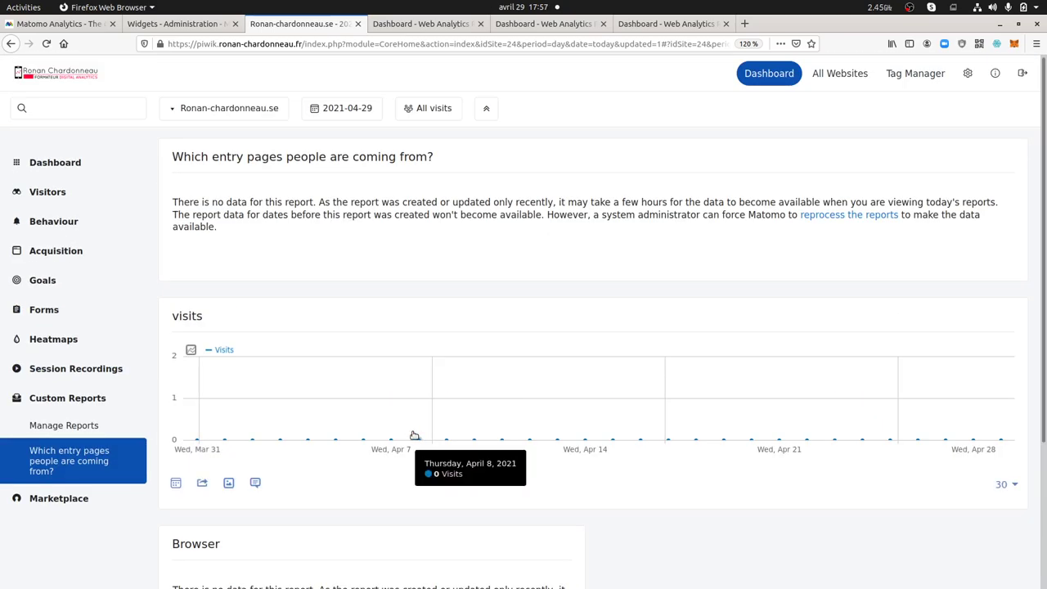
{"action": "scroll", "coordinate": [356, 399], "scroll_direction": "down", "scroll_amount": 1}
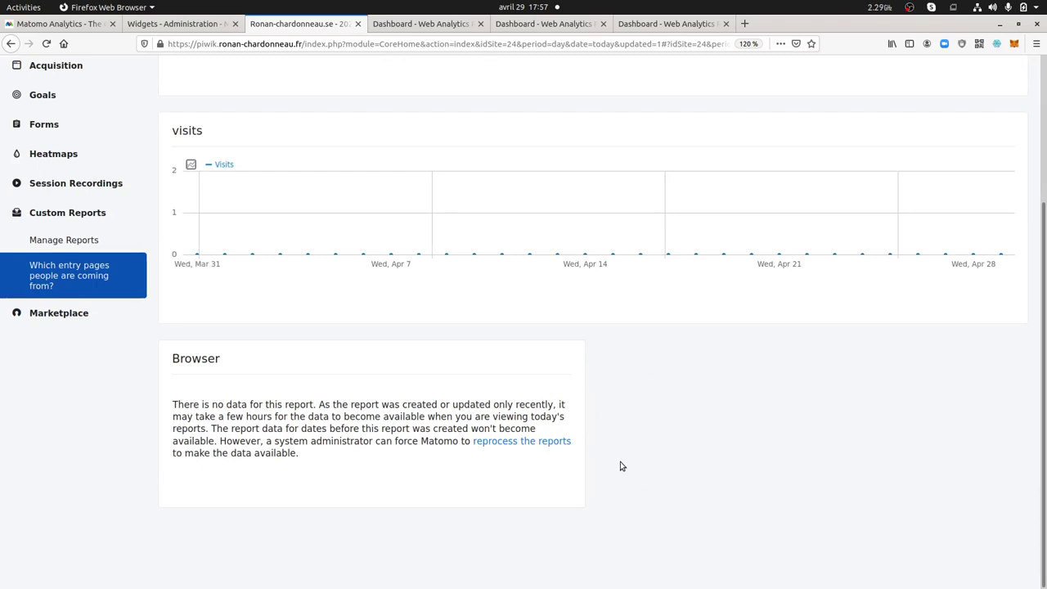
{"action": "left_click", "coordinate": [65, 243]}
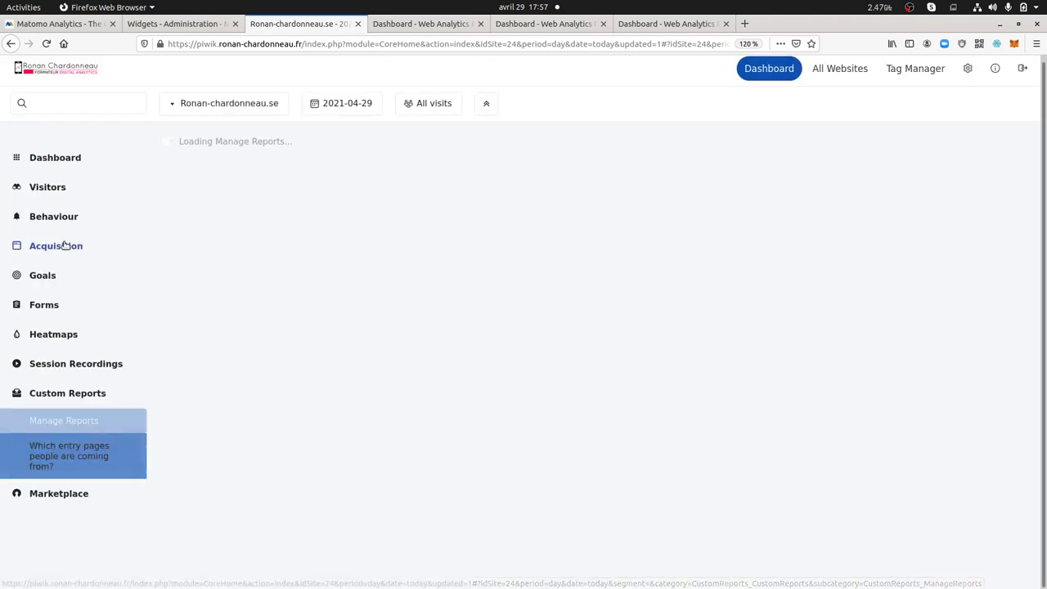
Create a report named 'Hours' with the Local Time - Hour dimension on the entry-pages subcategory.
{"action": "left_click", "coordinate": [256, 468]}
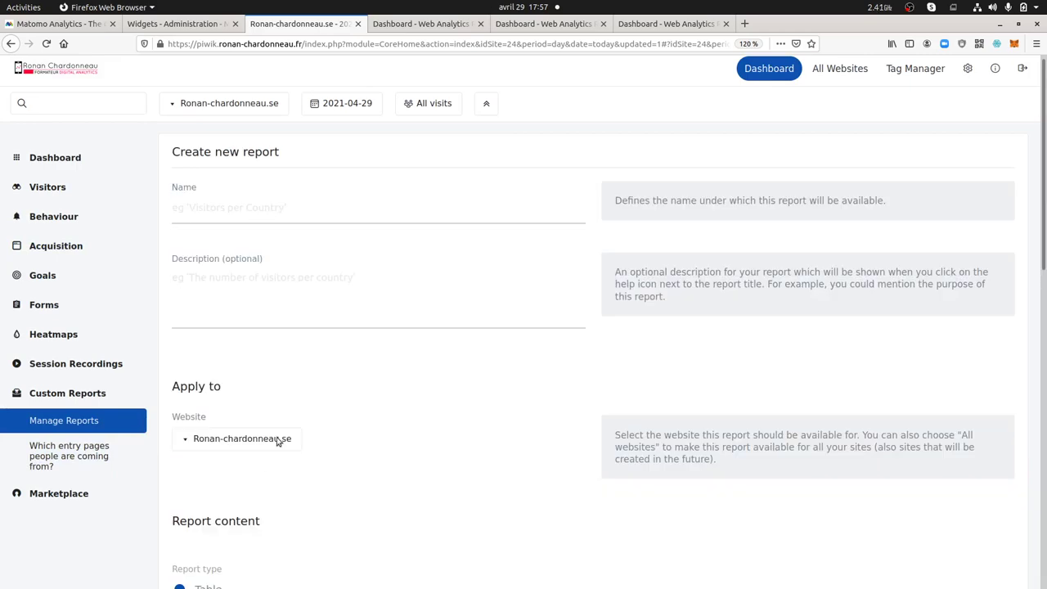
{"action": "scroll", "coordinate": [295, 409], "scroll_direction": "down", "scroll_amount": 3}
{"action": "scroll", "coordinate": [306, 360], "scroll_direction": "up", "scroll_amount": 4}
{"action": "left_click", "coordinate": [343, 202]}
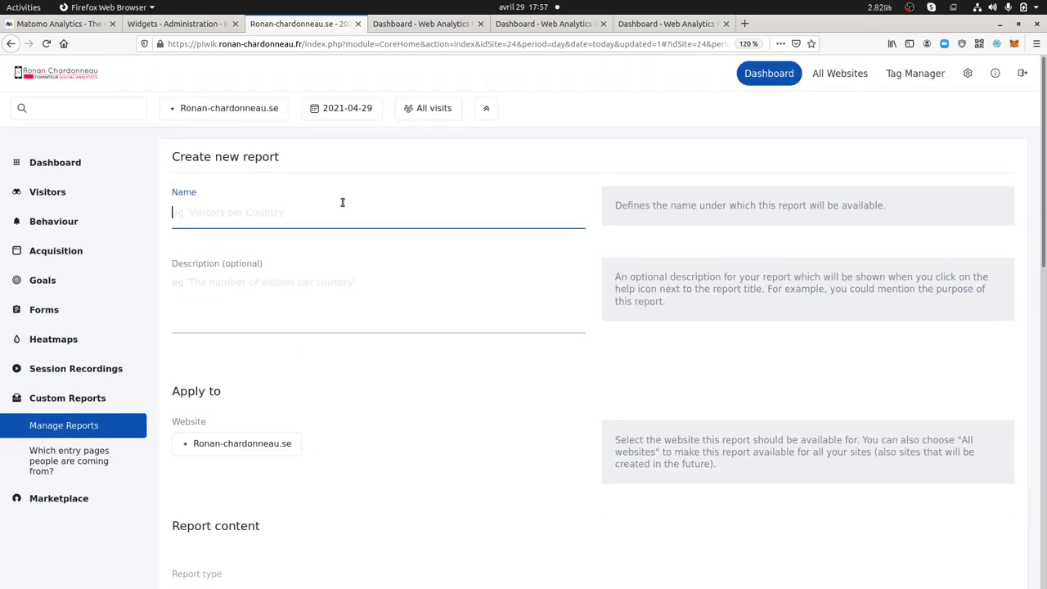
{"action": "type", "text": "Hours"}
{"action": "scroll", "coordinate": [339, 326], "scroll_direction": "down", "scroll_amount": 5}
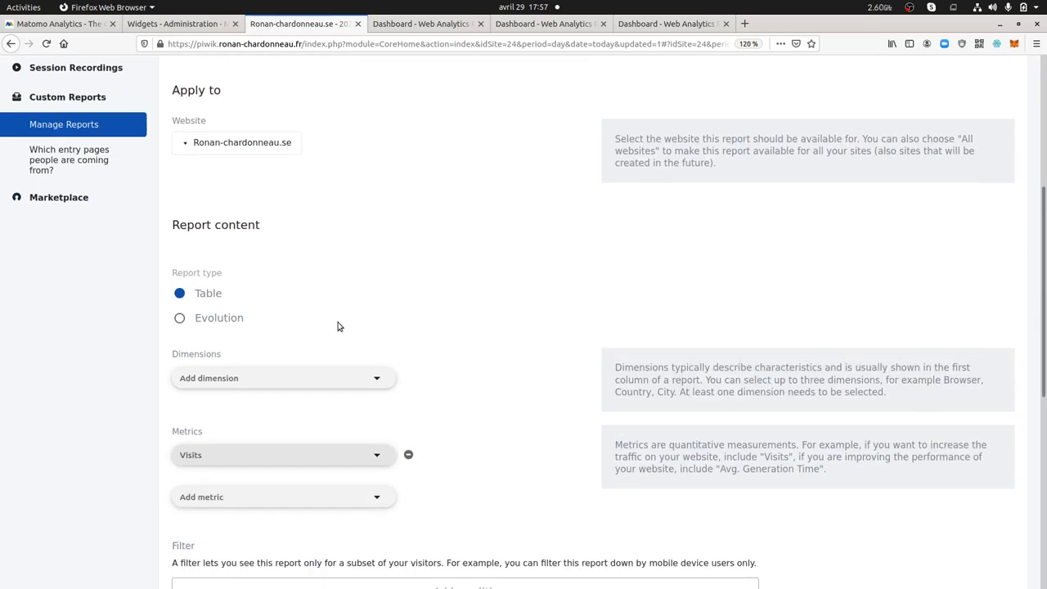
{"action": "left_click", "coordinate": [280, 379]}
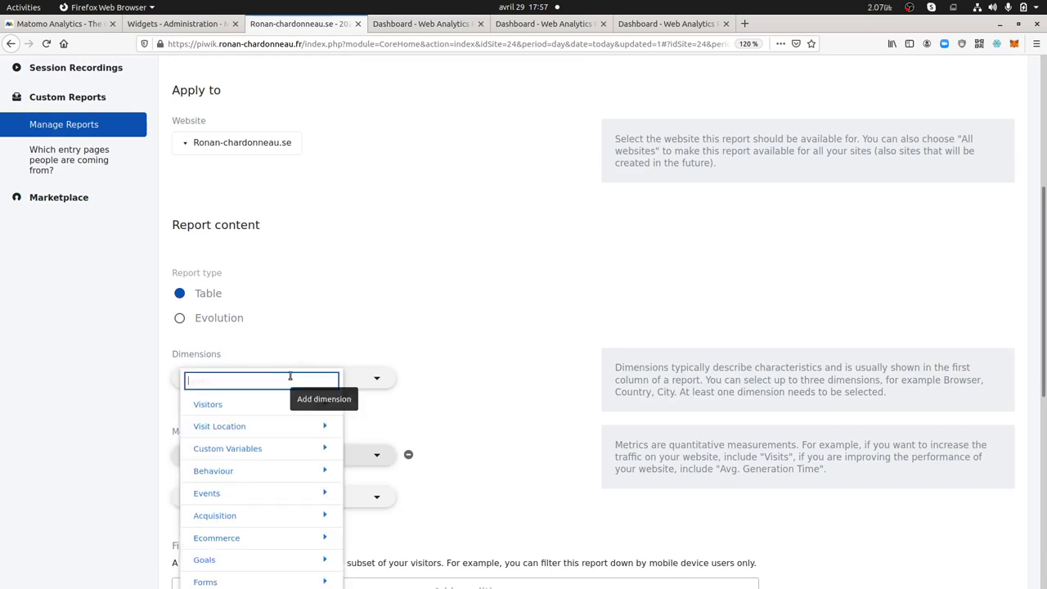
{"action": "type", "text": "time"}
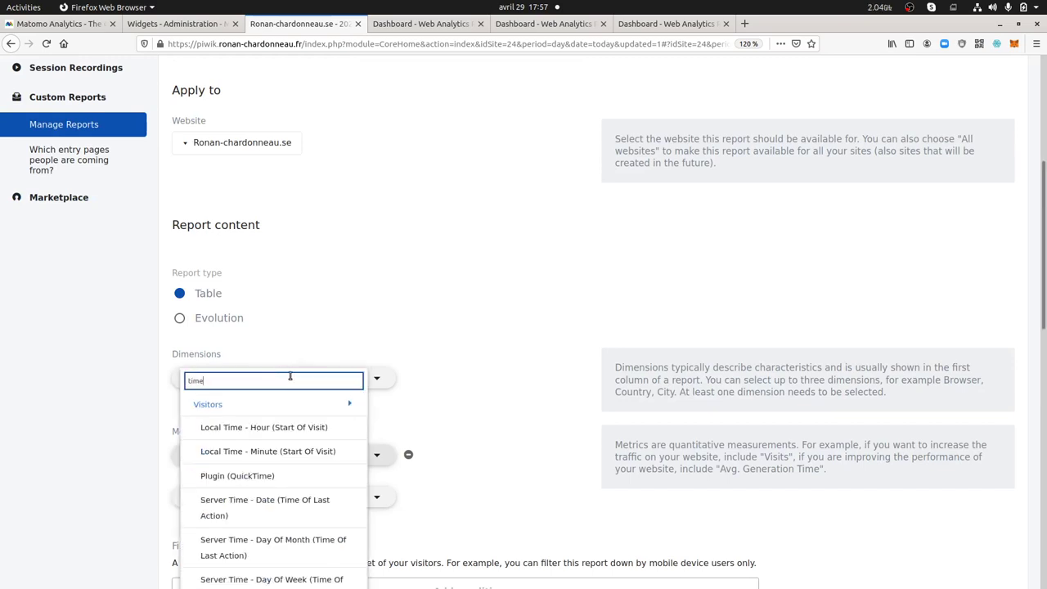
{"action": "left_click", "coordinate": [271, 433]}
{"action": "scroll", "coordinate": [246, 431], "scroll_direction": "down", "scroll_amount": 5}
{"action": "scroll", "coordinate": [245, 423], "scroll_direction": "down", "scroll_amount": 3}
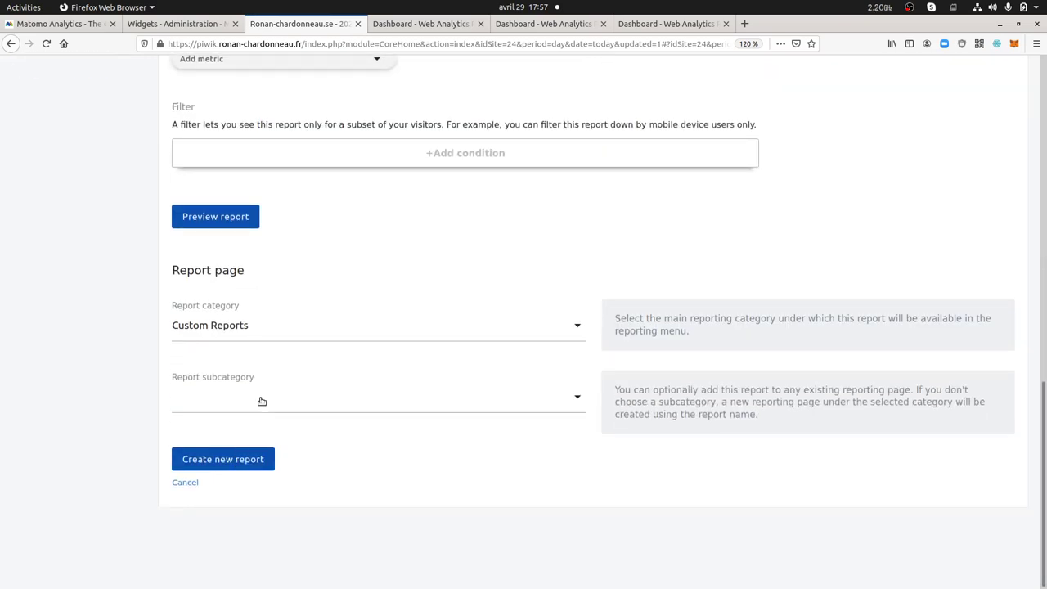
{"action": "left_click", "coordinate": [262, 401]}
{"action": "left_click", "coordinate": [233, 462]}
{"action": "left_click", "coordinate": [229, 463]}
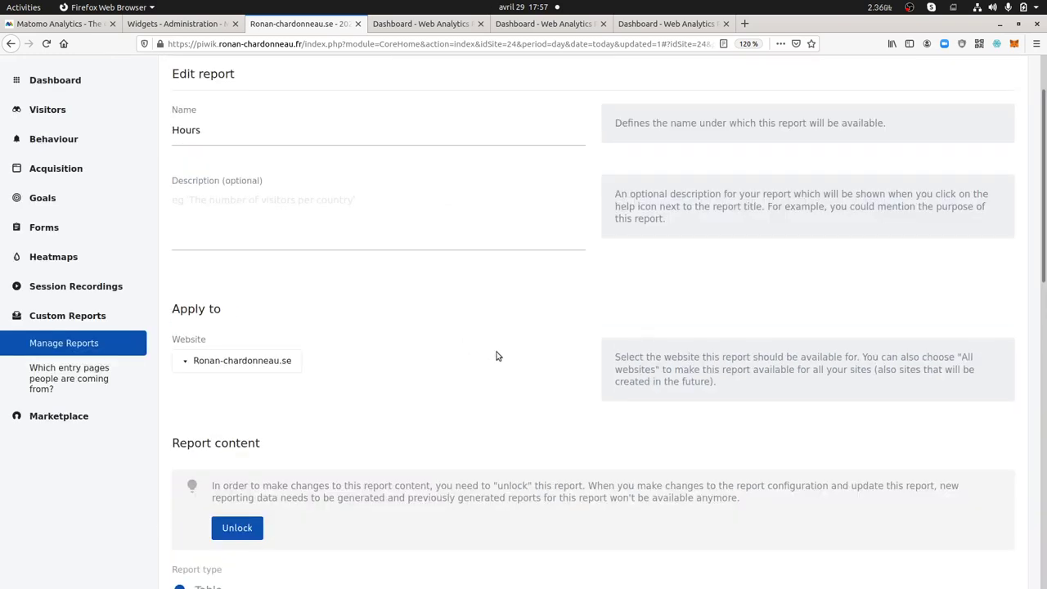
Open the entry-pages report page to check Hours alongside the visits and Browser reports.
{"action": "scroll", "coordinate": [507, 364], "scroll_direction": "down", "scroll_amount": 5}
{"action": "scroll", "coordinate": [509, 360], "scroll_direction": "up", "scroll_amount": 6}
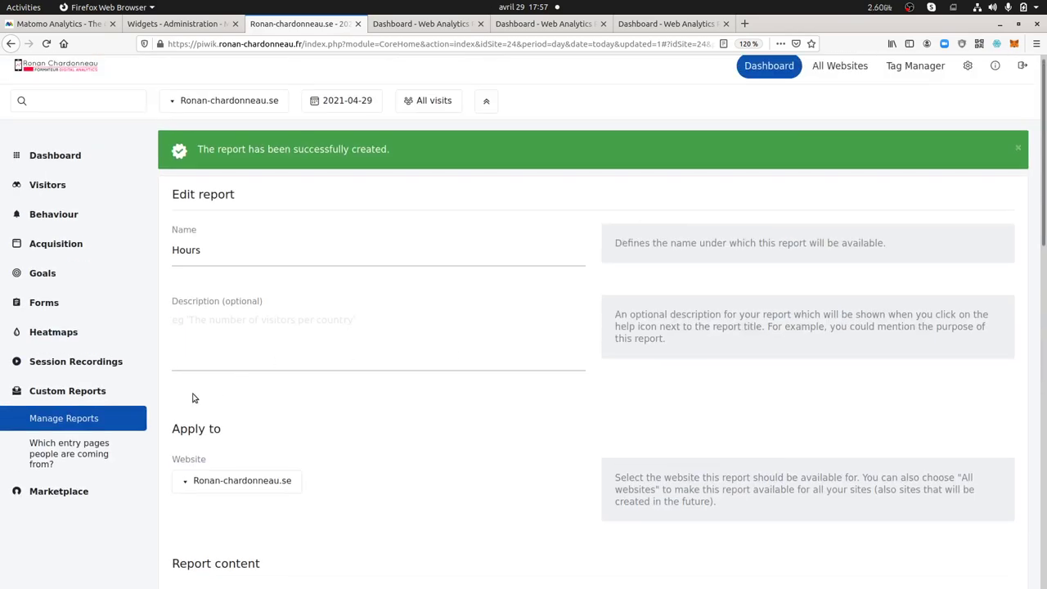
{"action": "left_click", "coordinate": [68, 458]}
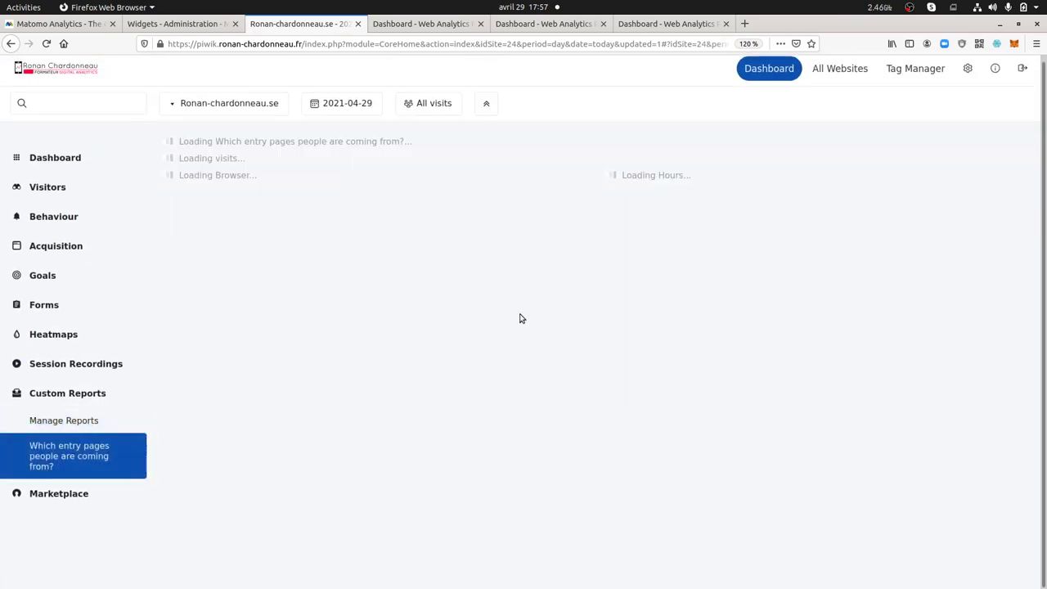
{"action": "scroll", "coordinate": [441, 328], "scroll_direction": "down", "scroll_amount": 4}
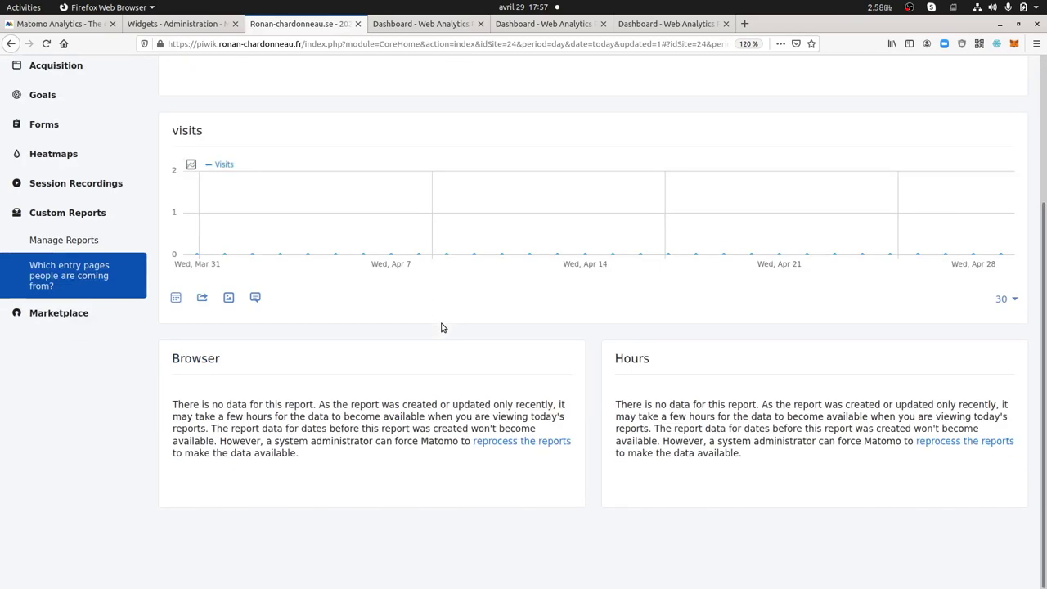
{"action": "scroll", "coordinate": [523, 402], "scroll_direction": "up", "scroll_amount": 4}
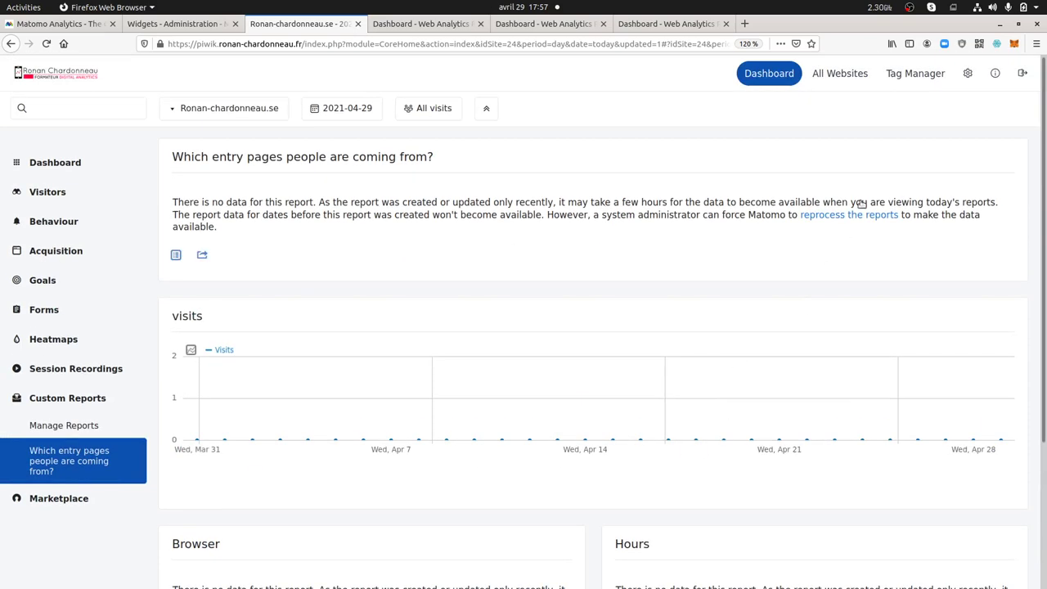
Invalidate all historical reports for Ronan-chardonneau.se under System > Invalidate reports, confirming with YES.
{"action": "left_click", "coordinate": [970, 81]}
{"action": "left_click", "coordinate": [78, 198]}
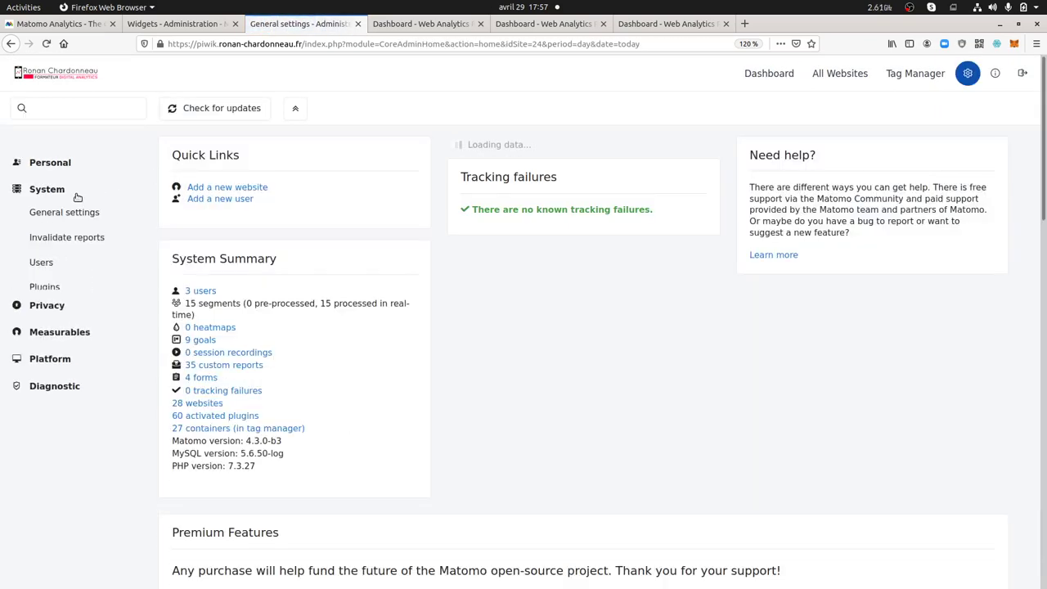
{"action": "left_click", "coordinate": [49, 241]}
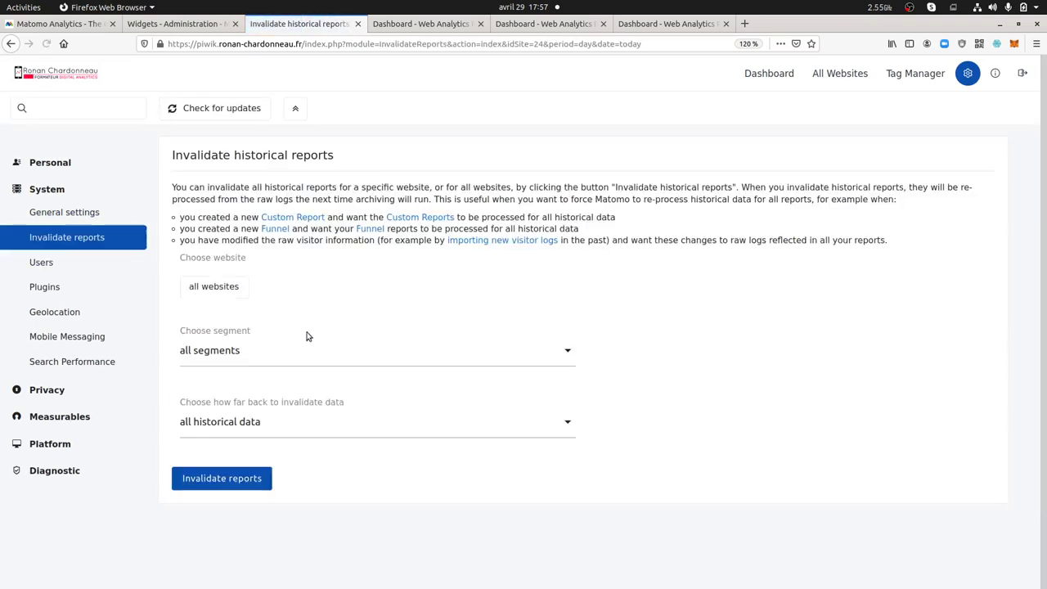
{"action": "left_click", "coordinate": [247, 290]}
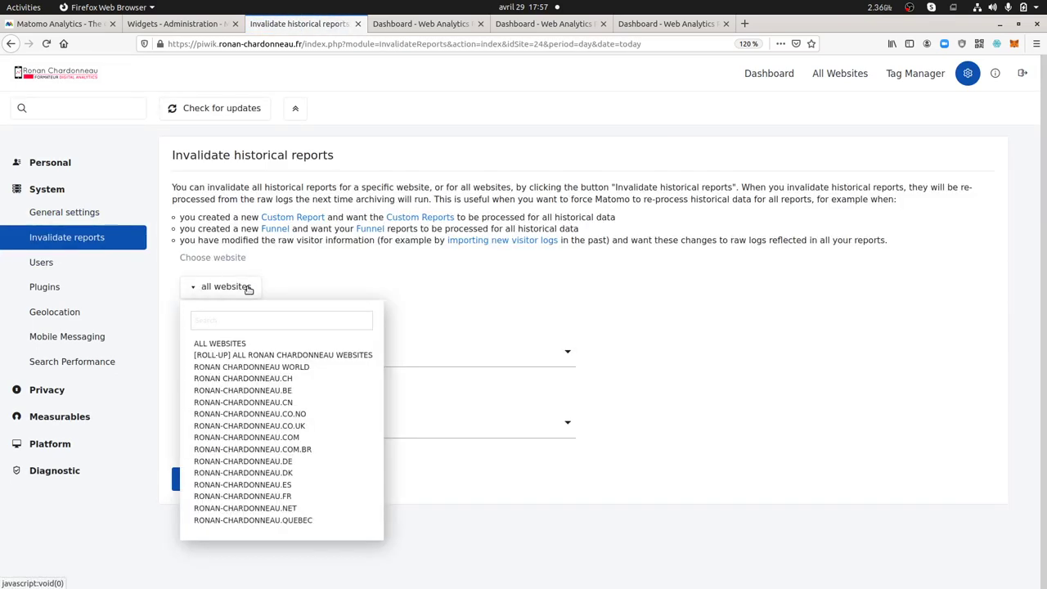
{"action": "left_click", "coordinate": [253, 327]}
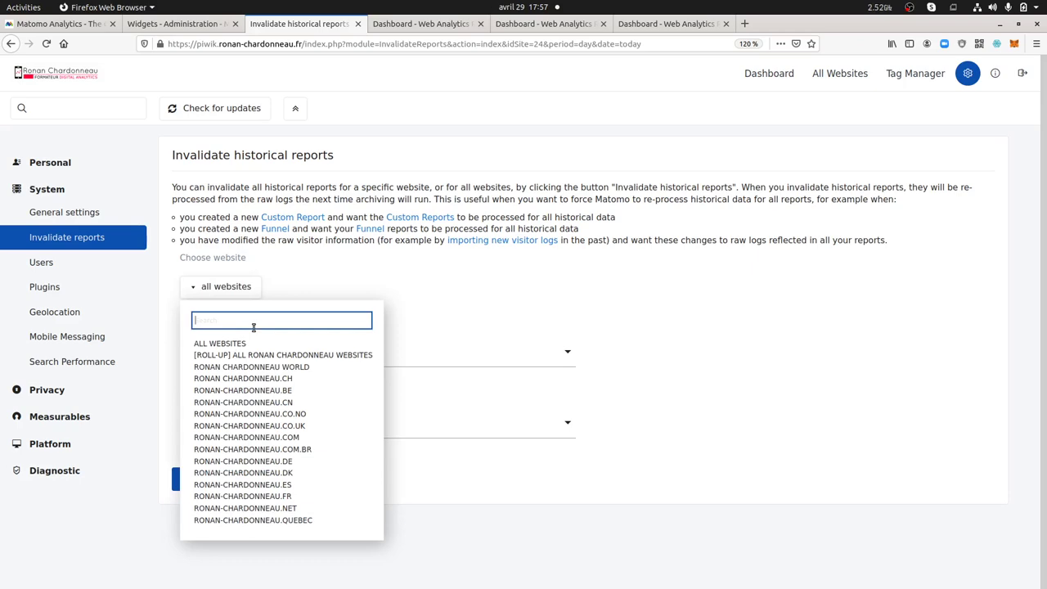
{"action": "type", "text": "se"}
{"action": "left_click", "coordinate": [253, 355]}
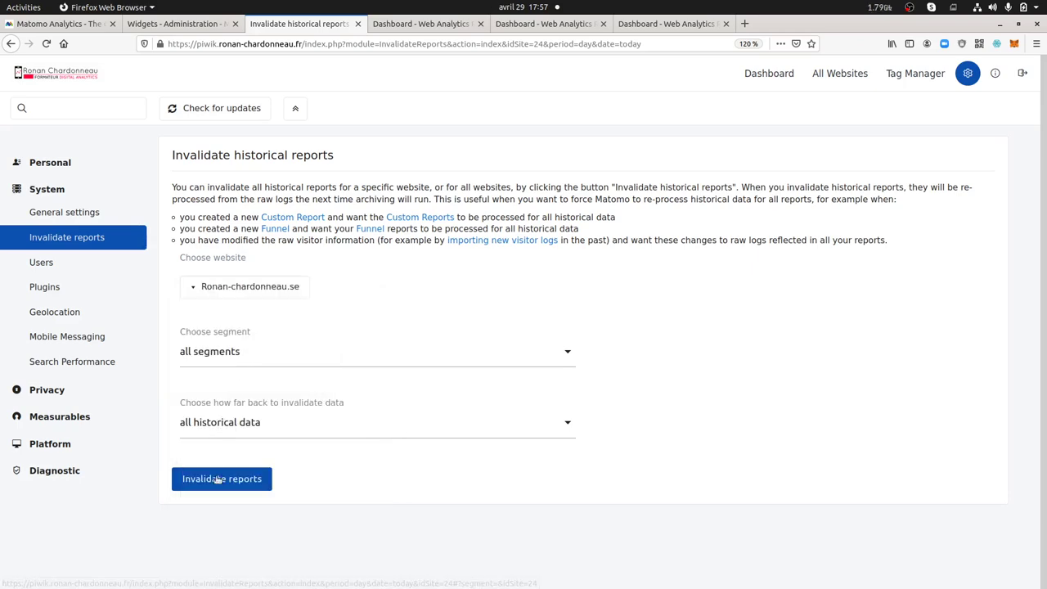
{"action": "left_click", "coordinate": [217, 479]}
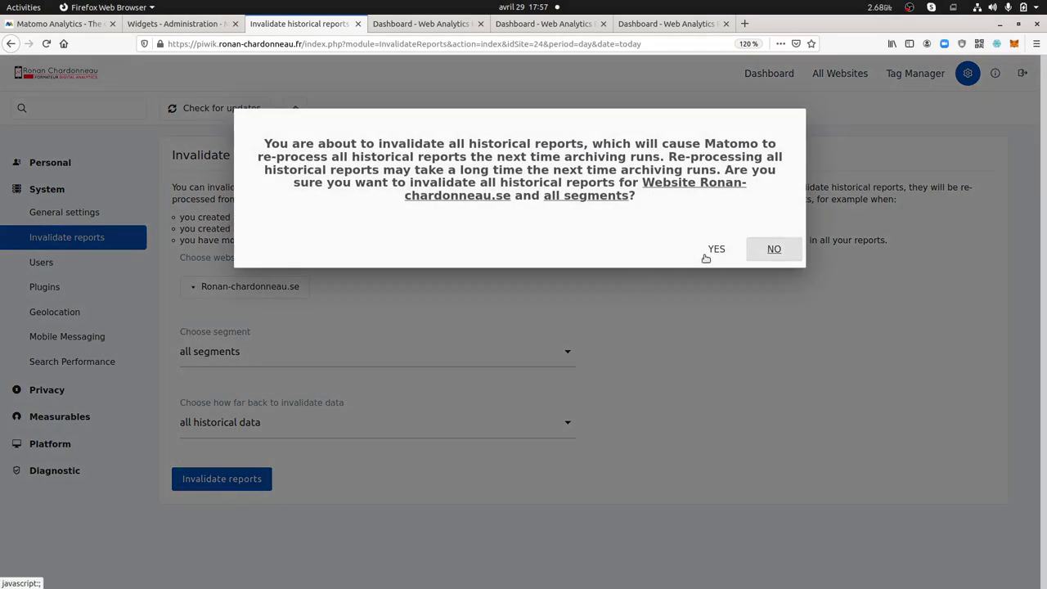
{"action": "left_click", "coordinate": [706, 258]}
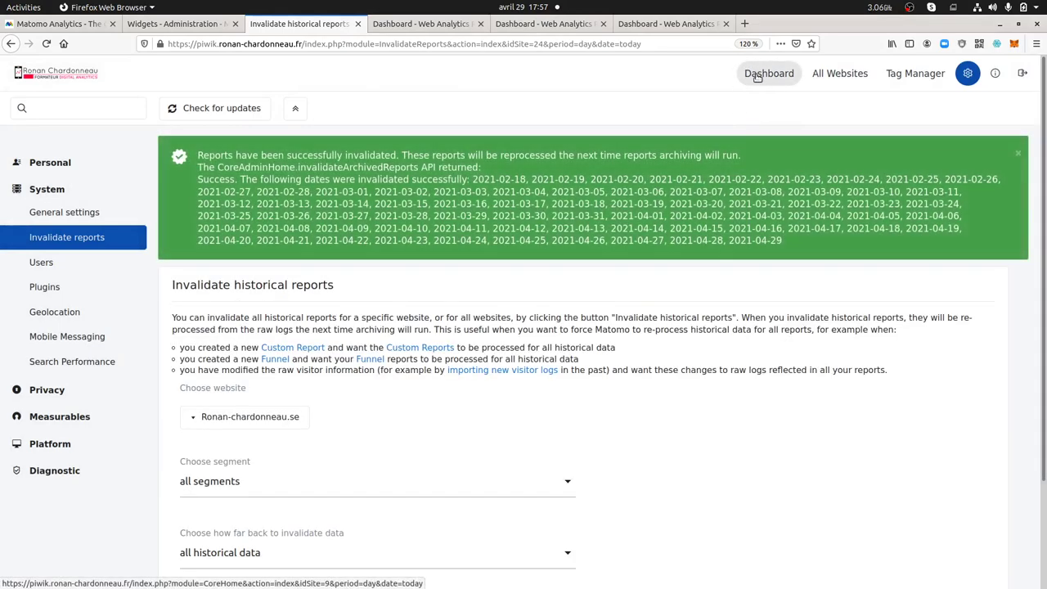
{"action": "left_click", "coordinate": [756, 76]}
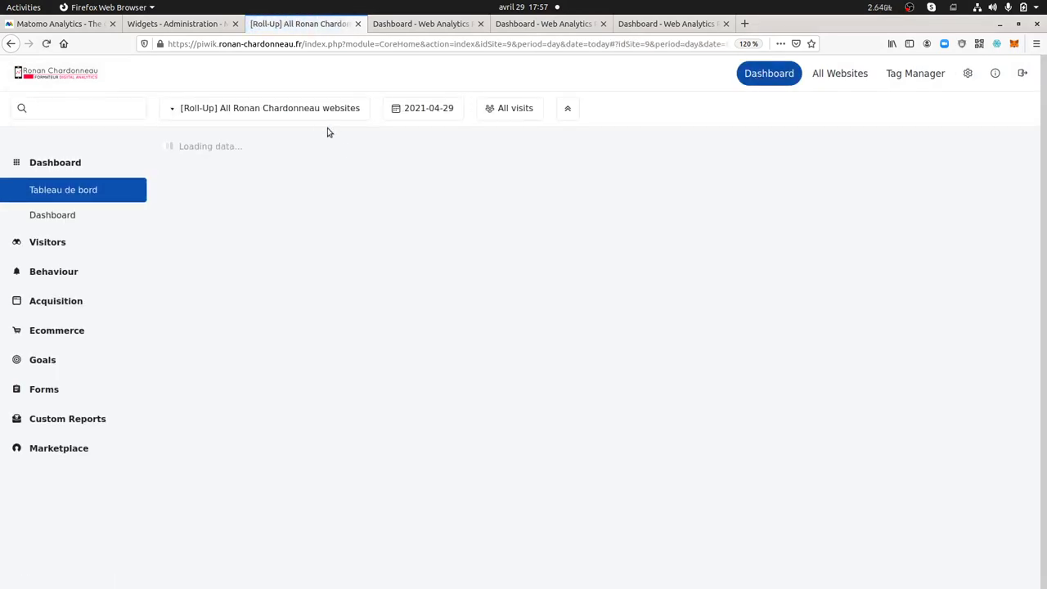
Switch to Ronan-chardonneau.se and open its entry-pages custom report page.
{"action": "left_click", "coordinate": [313, 110]}
{"action": "type", "text": "se"}
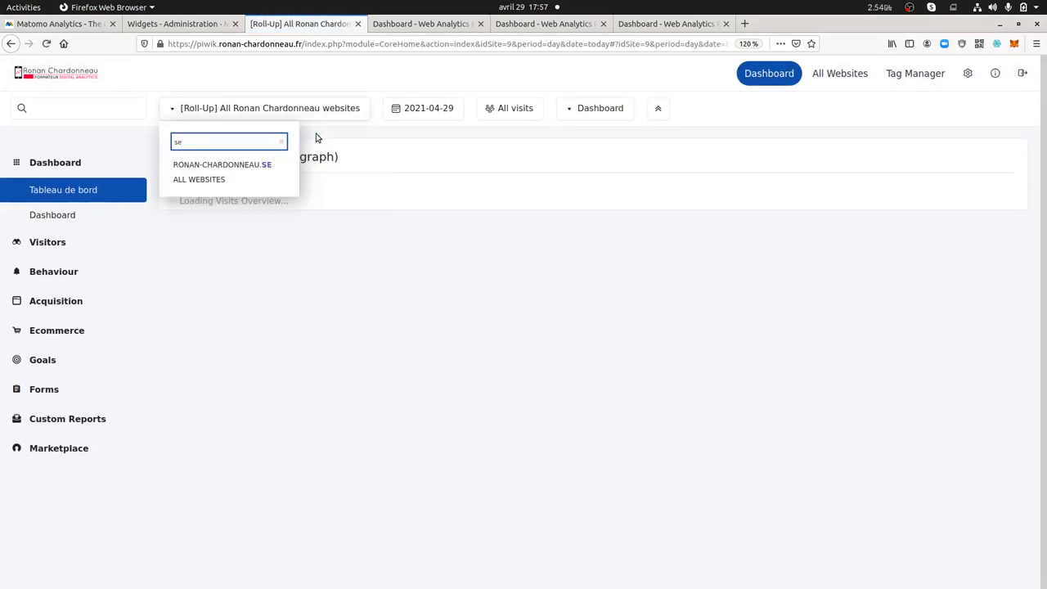
{"action": "left_click", "coordinate": [256, 163]}
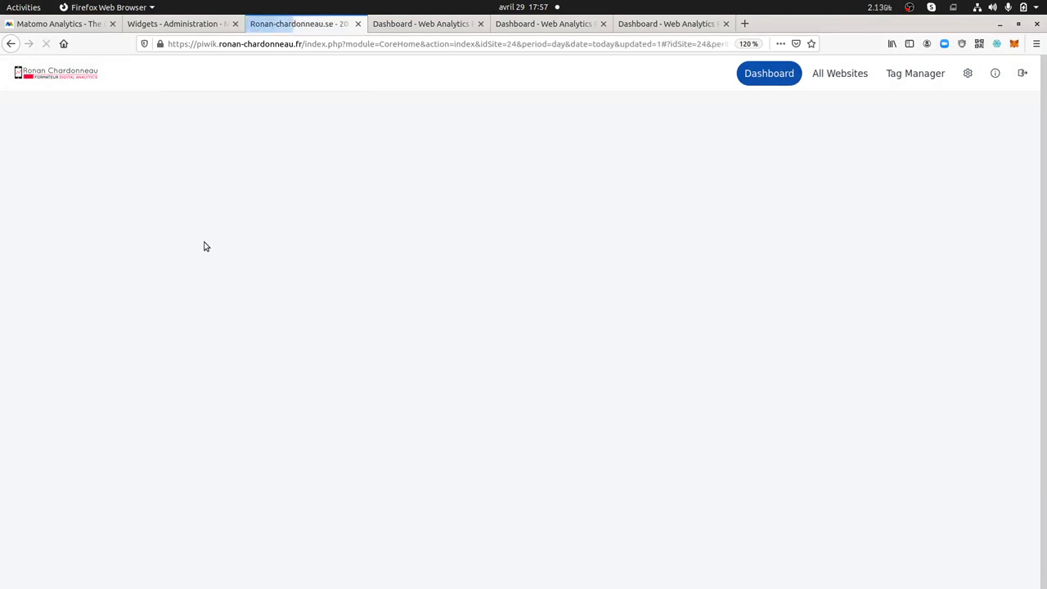
{"action": "left_click", "coordinate": [49, 448]}
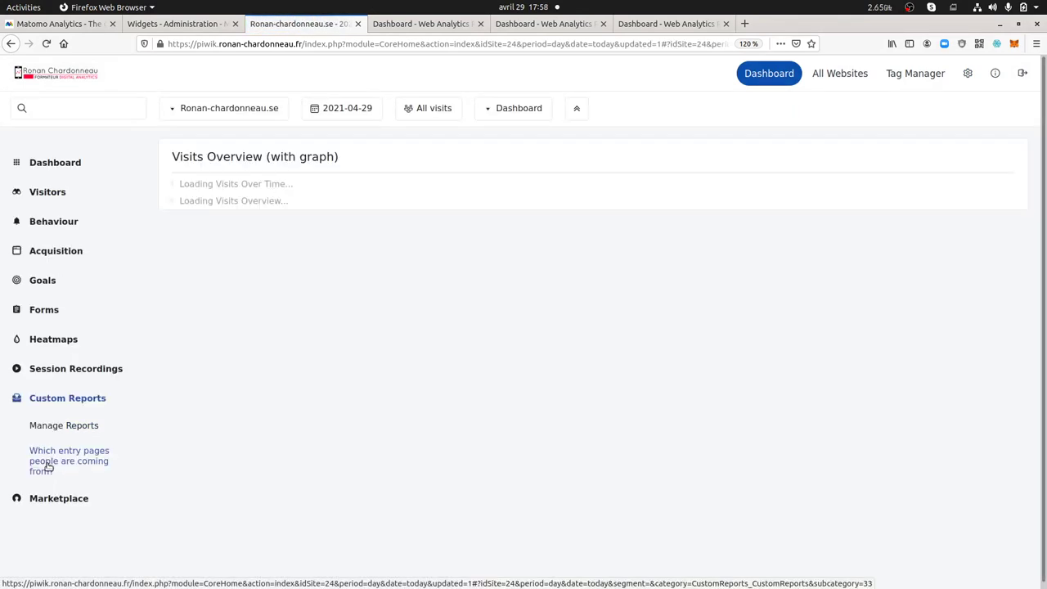
{"action": "left_click", "coordinate": [48, 466]}
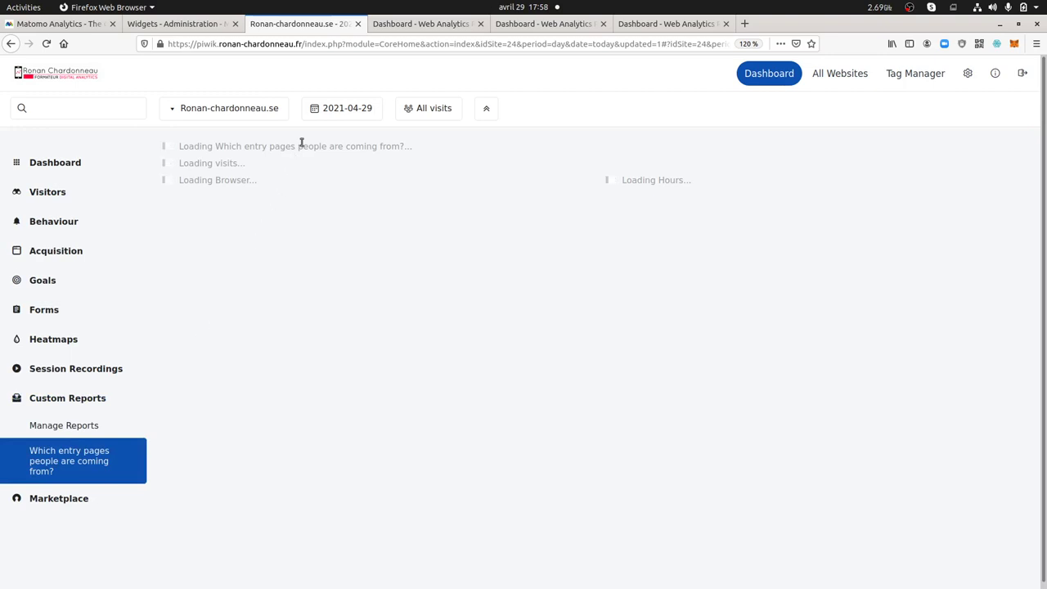
Set the reporting period to the week of 19–25 April 2021.
{"action": "left_click", "coordinate": [336, 108]}
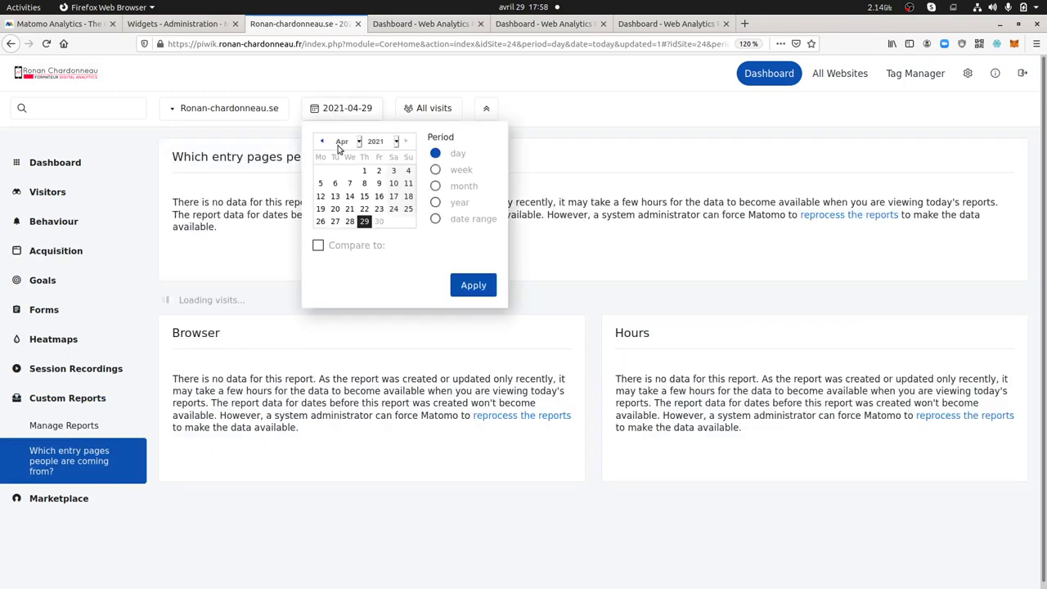
{"action": "left_click", "coordinate": [436, 170]}
{"action": "left_click", "coordinate": [372, 209]}
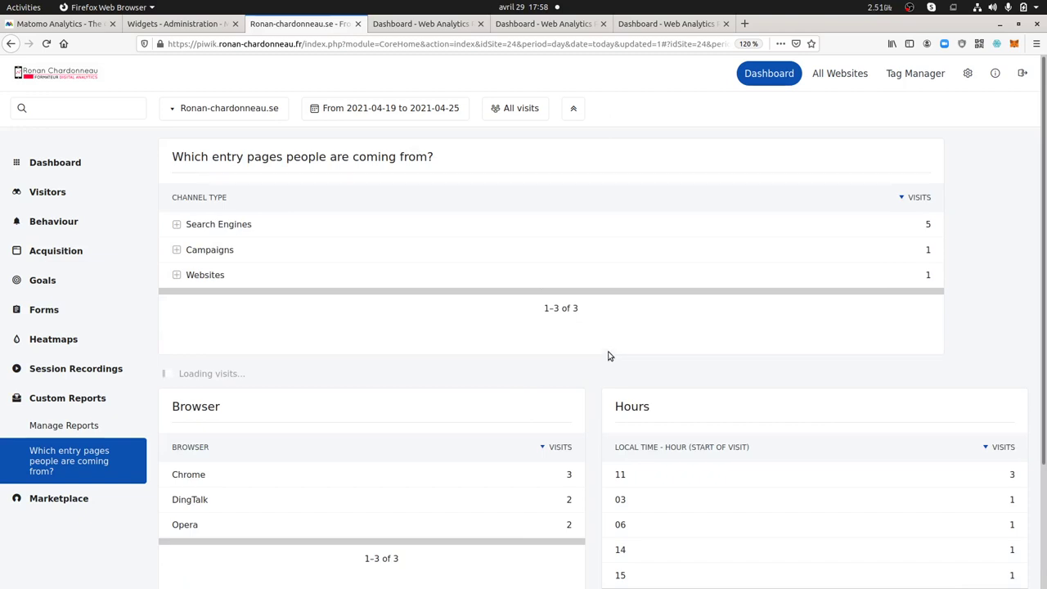
Inspect the Campaigns row's entry pages, then return to the 'Dashboard - Web Analytics' tab for 2021-04-05 to 2021-04-11.
{"action": "scroll", "coordinate": [570, 353], "scroll_direction": "down", "scroll_amount": 2}
{"action": "scroll", "coordinate": [570, 354], "scroll_direction": "down", "scroll_amount": 1}
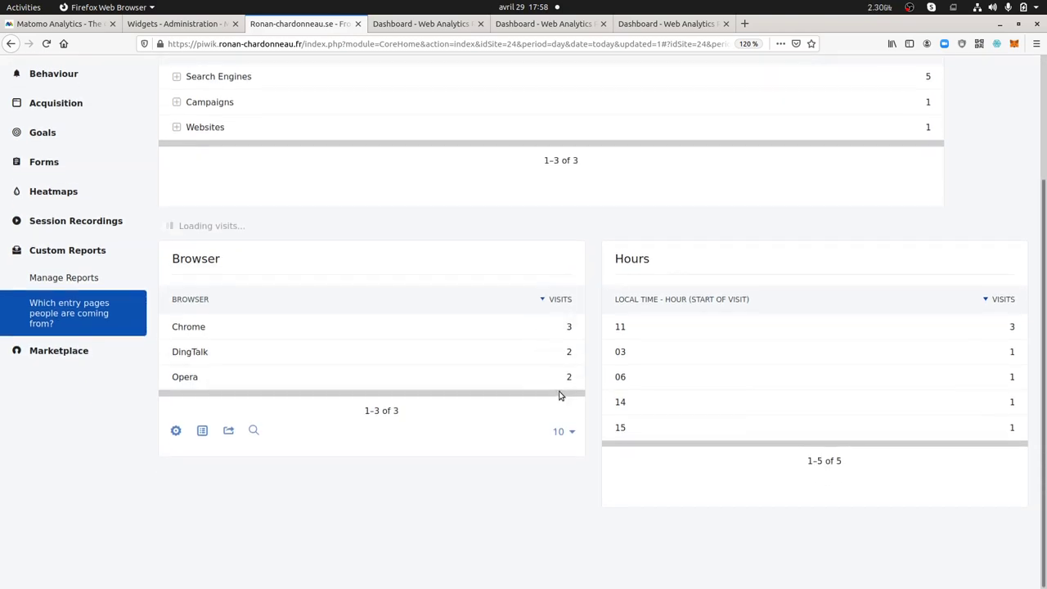
{"action": "scroll", "coordinate": [560, 396], "scroll_direction": "up", "scroll_amount": 3}
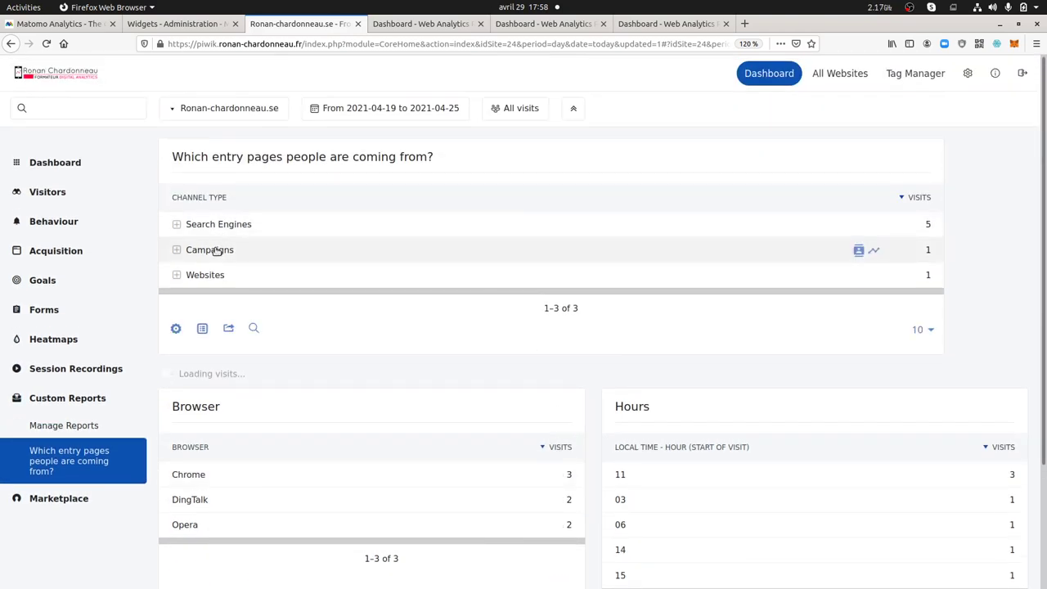
{"action": "left_click", "coordinate": [215, 252]}
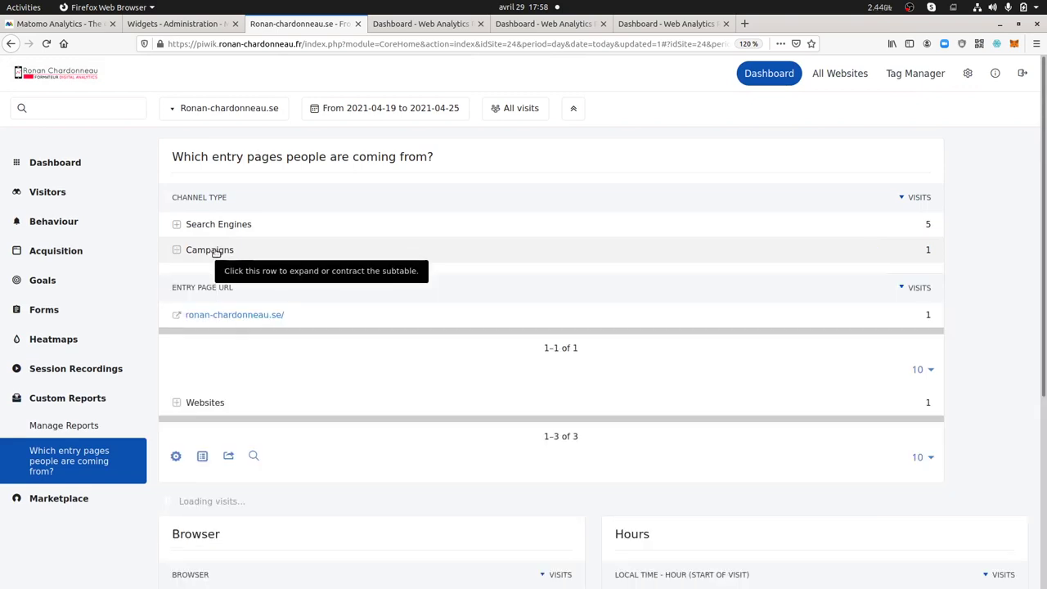
{"action": "left_click", "coordinate": [216, 252]}
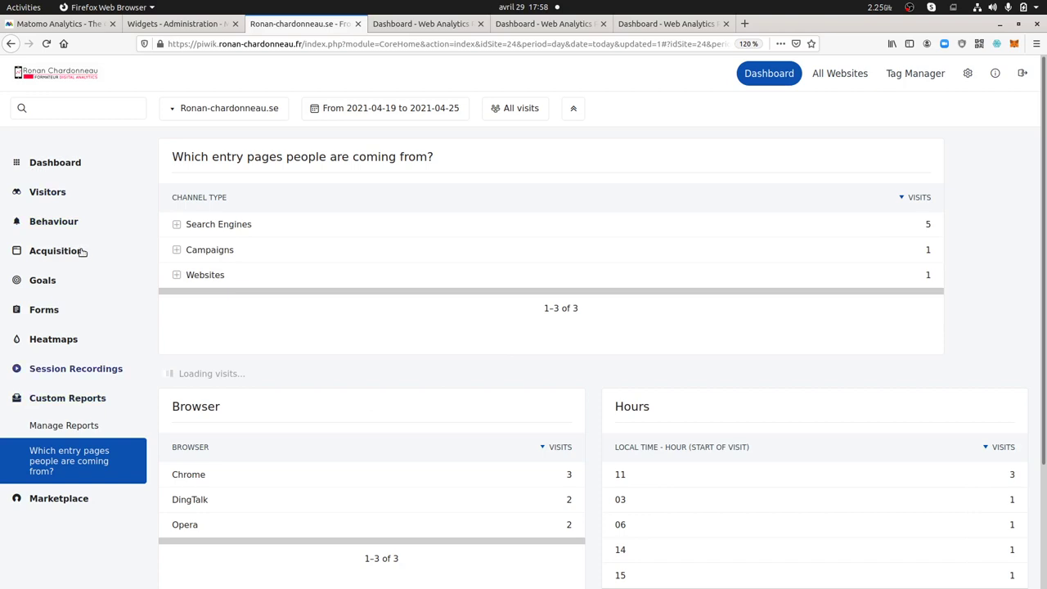
{"action": "left_click", "coordinate": [438, 27]}
{"action": "mouse_move", "coordinate": [378, 344]}
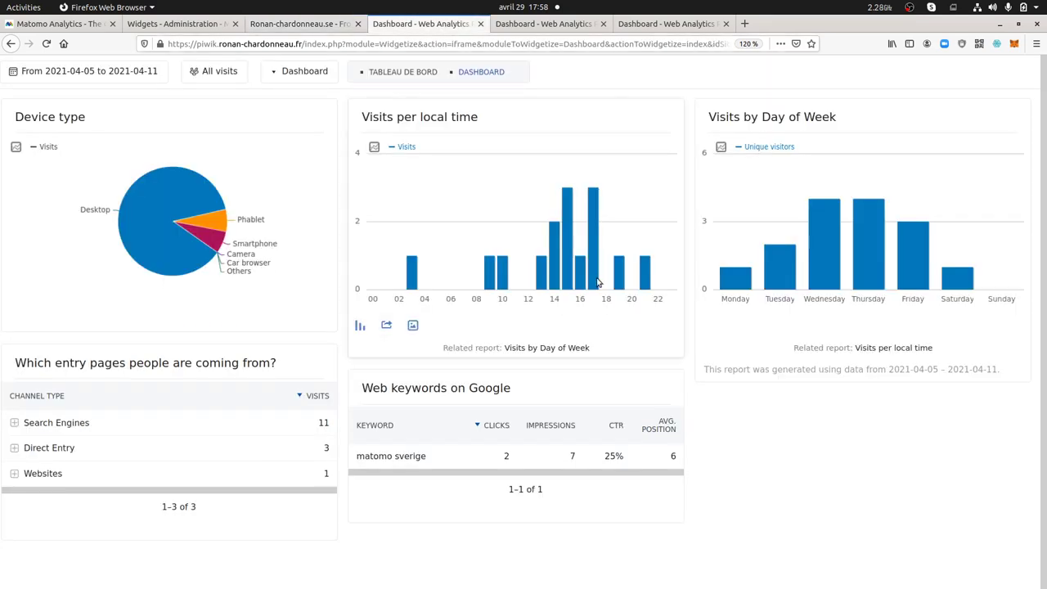